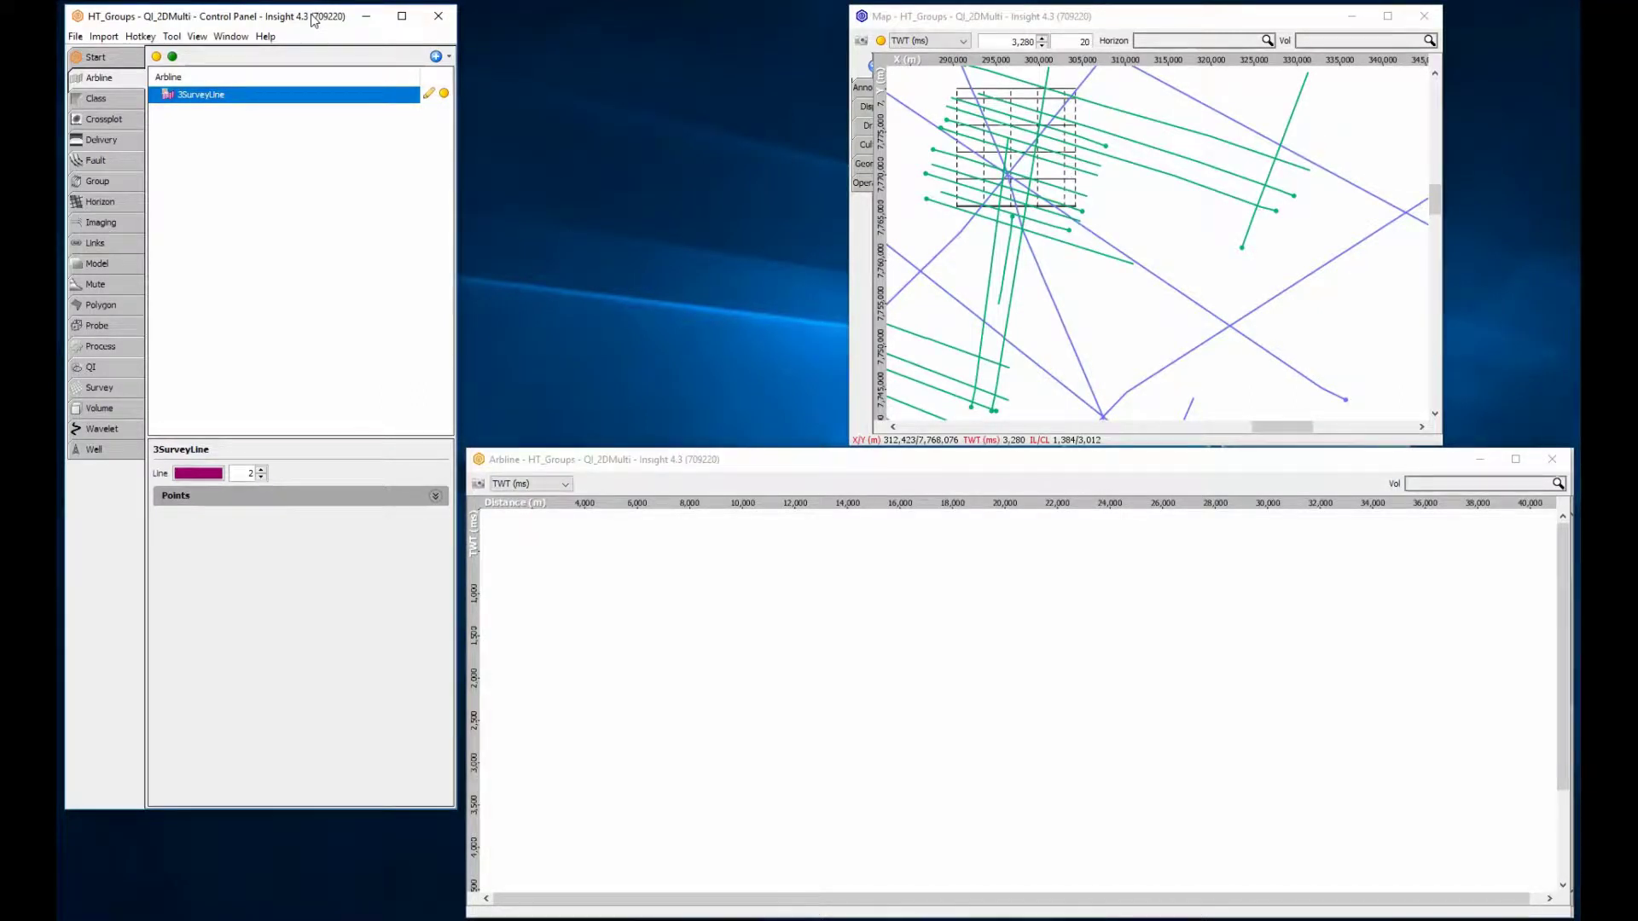
# Turn on 3SurveyLine so its path appears on the map and in the section
pyautogui.click(444, 93)
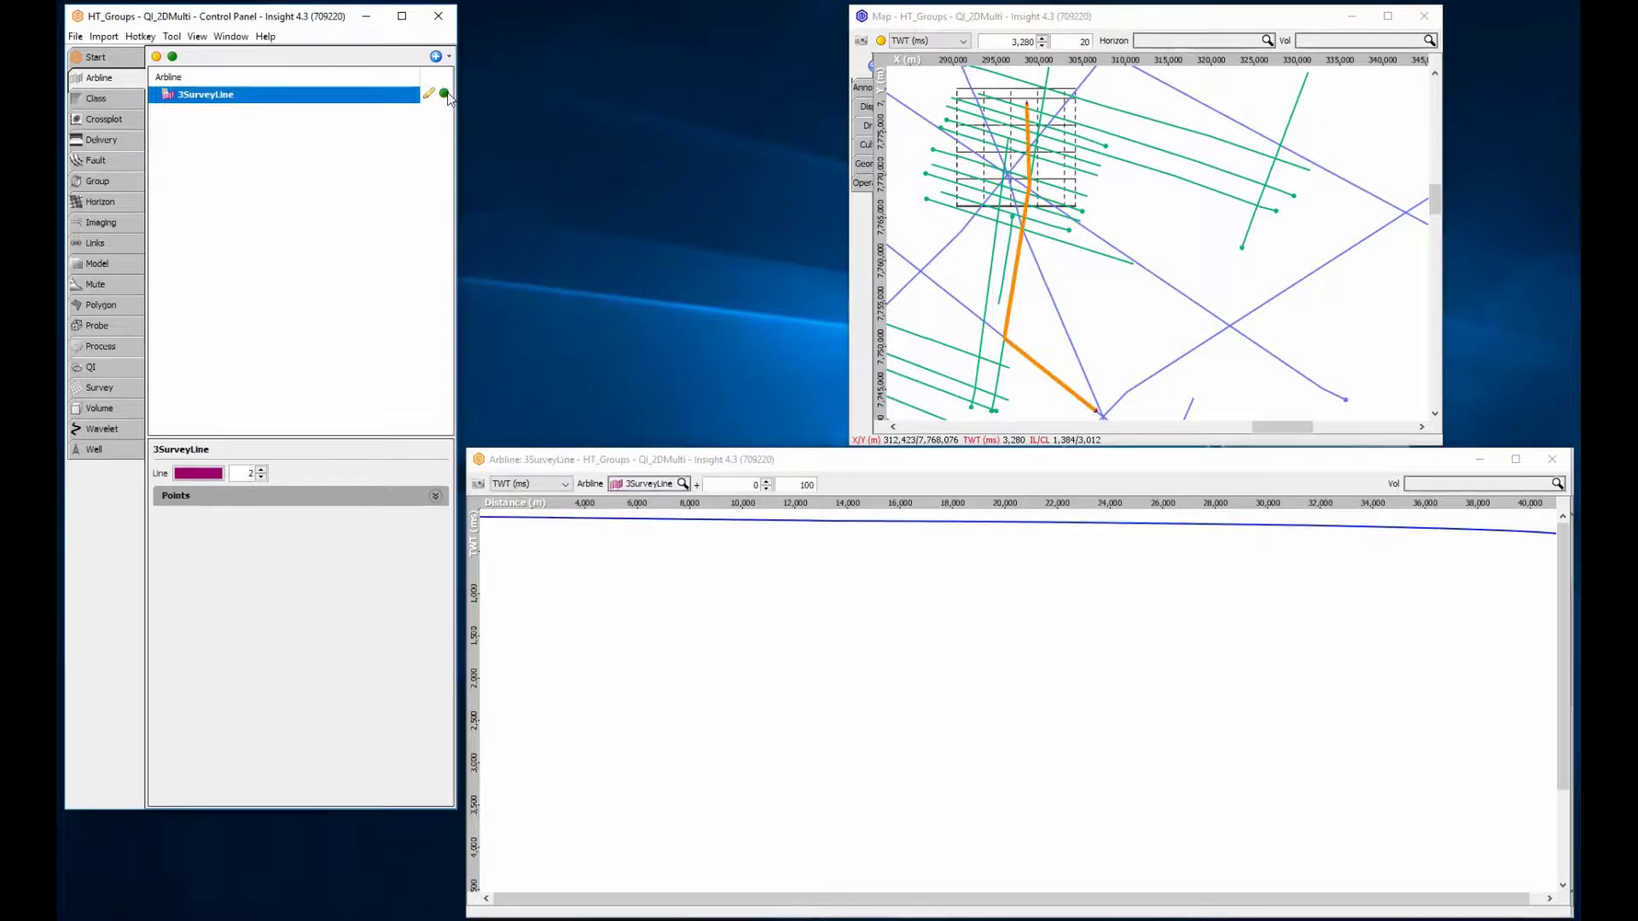
# Display 3D_Full_stack_ALL_4s8b, then B89_NE_Survey_4s8b, then GPCT93_NE_Survey_4s8b along 3SurveyLine
pyautogui.click(1412, 489)
pyautogui.click(1448, 550)
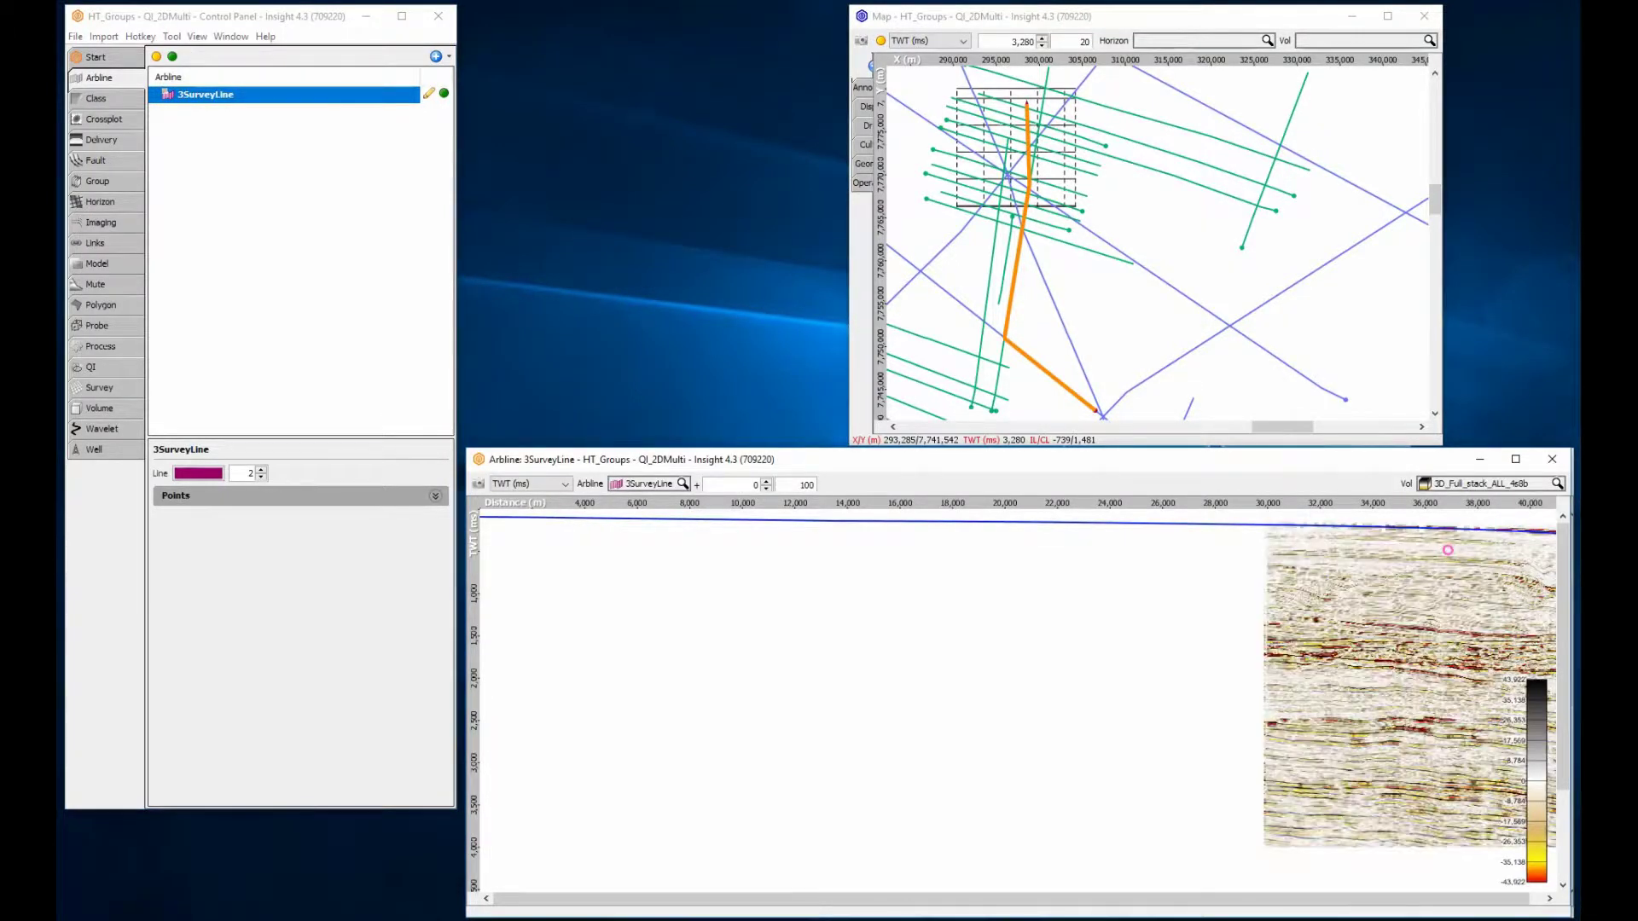
pyautogui.click(1486, 484)
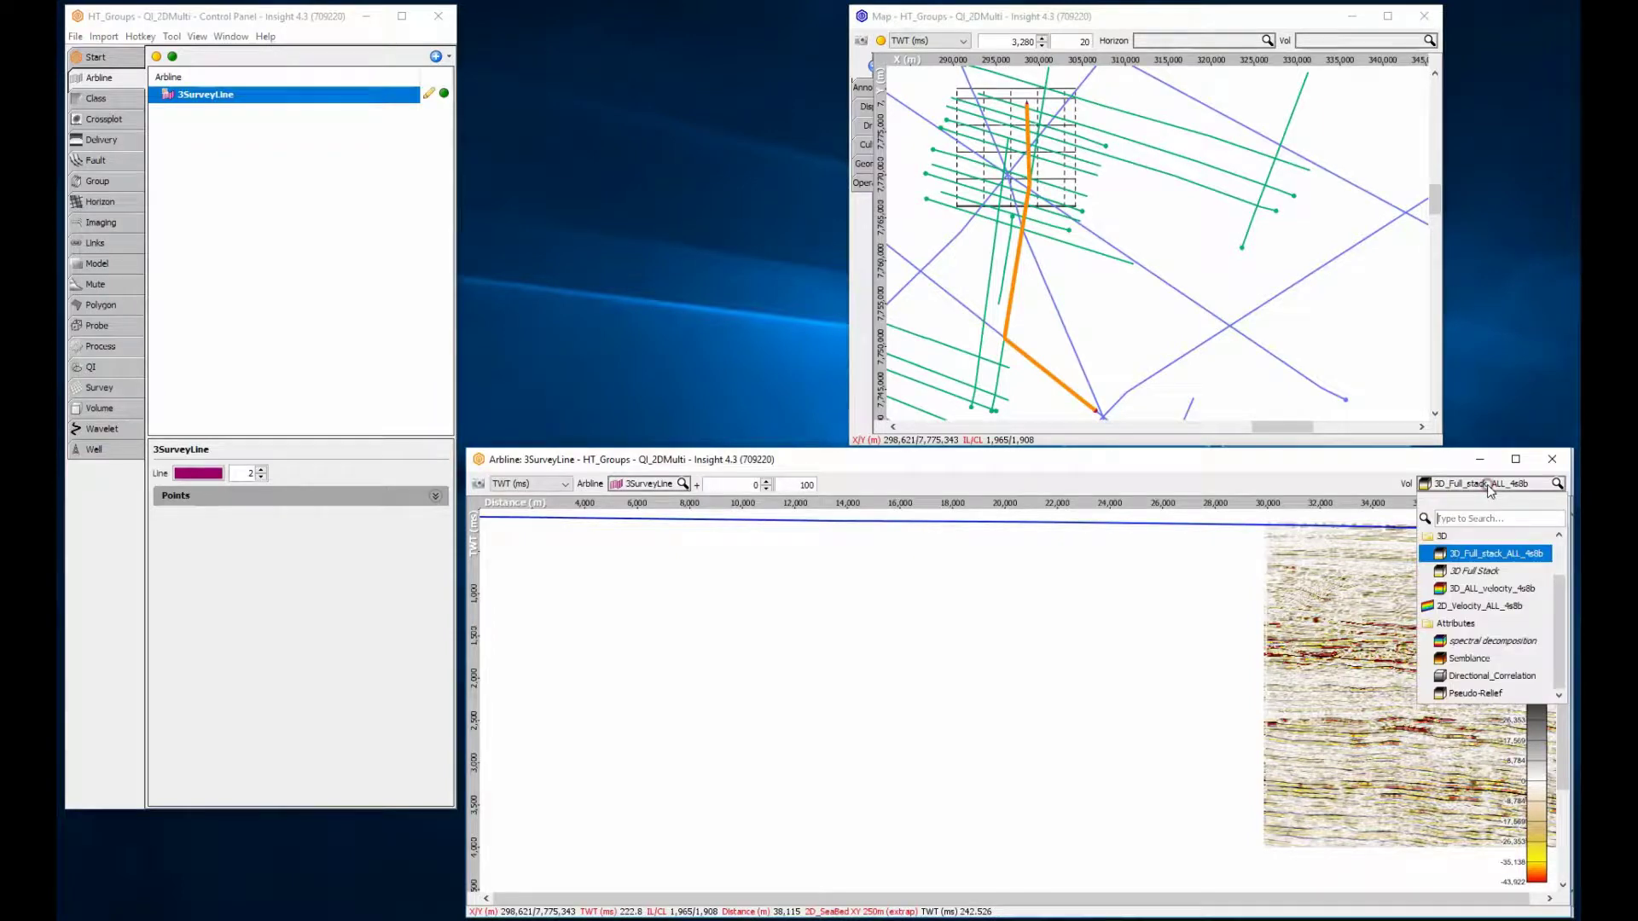
pyautogui.scroll(3, 1536, 553)
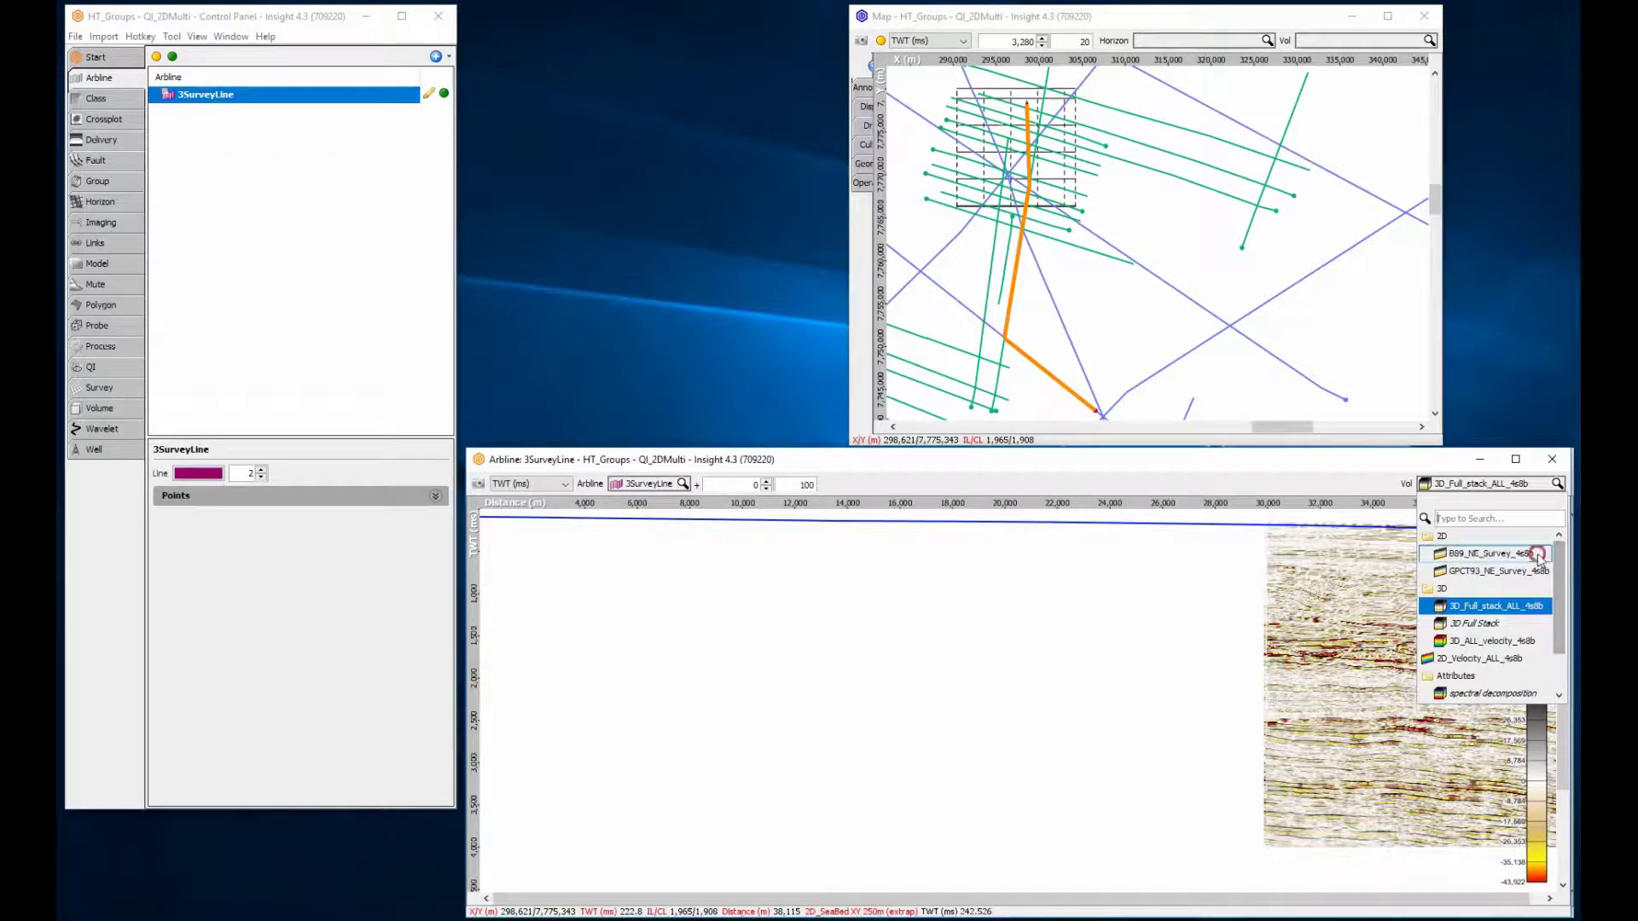
pyautogui.click(1536, 552)
pyautogui.click(1524, 484)
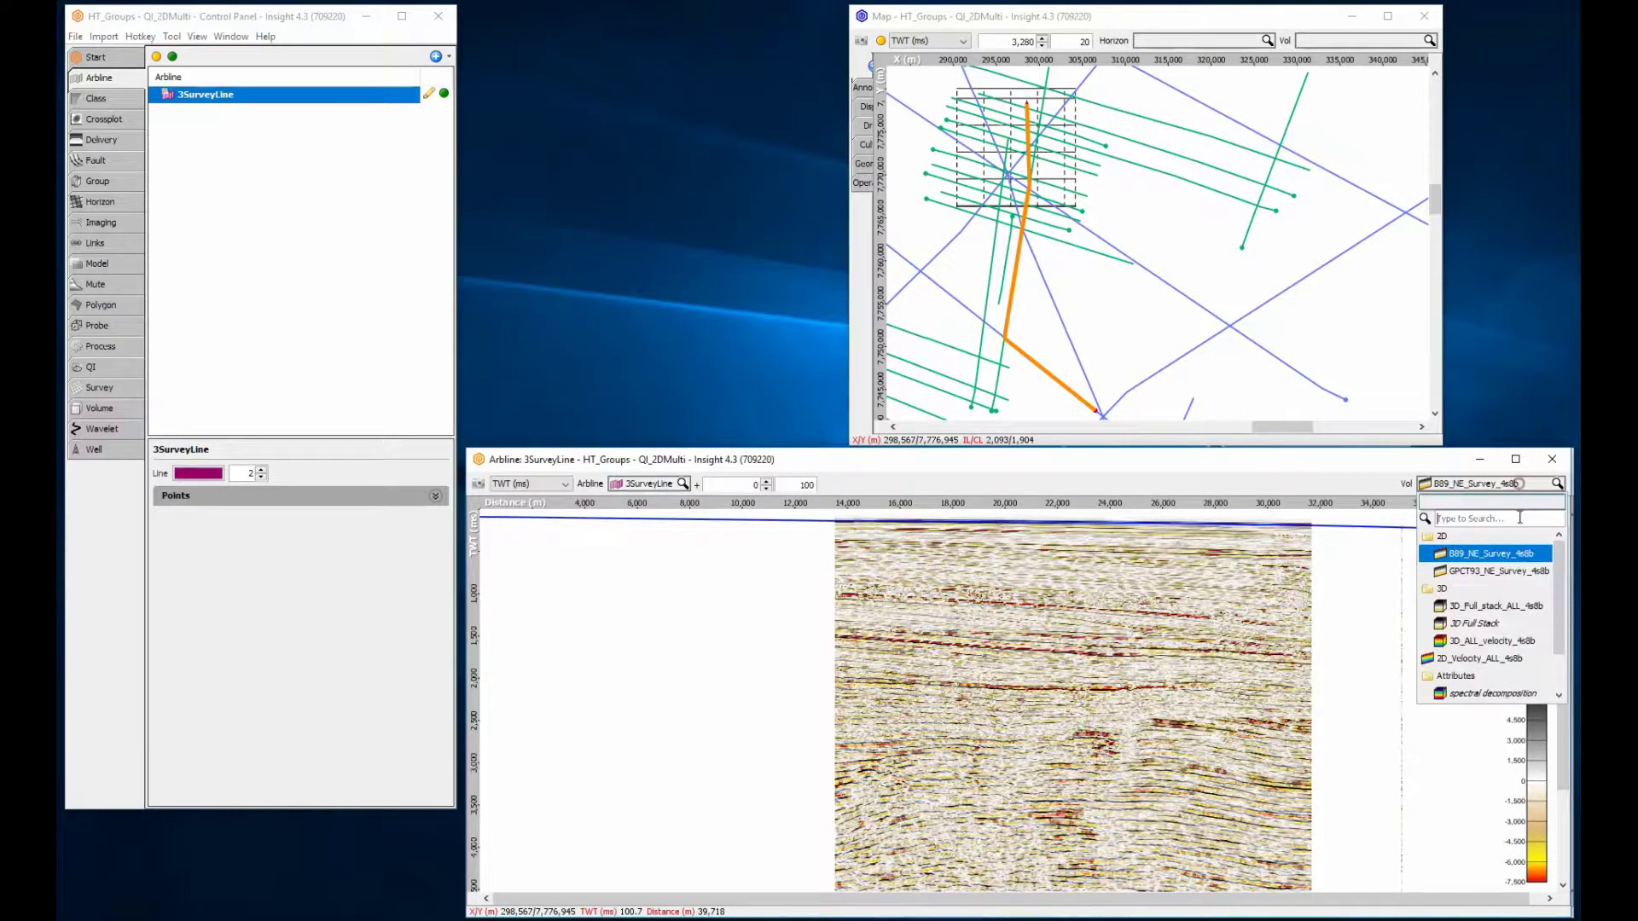
pyautogui.click(1517, 571)
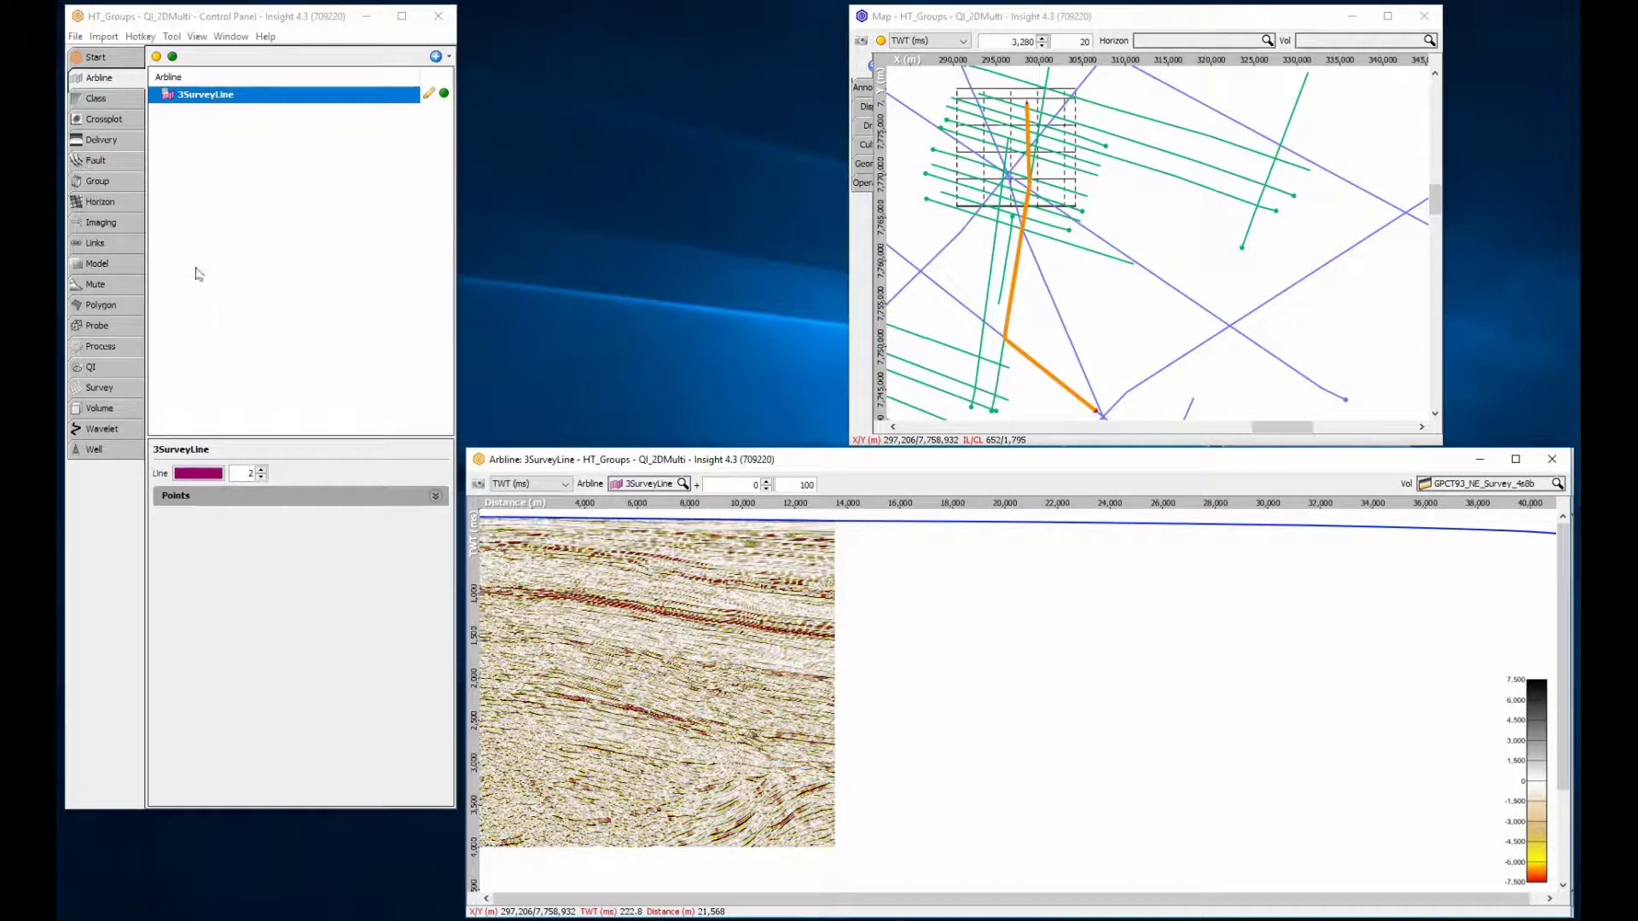
# Create a new volume group named MultiSurvey with three volume rows
pyautogui.click(132, 181)
pyautogui.click(447, 56)
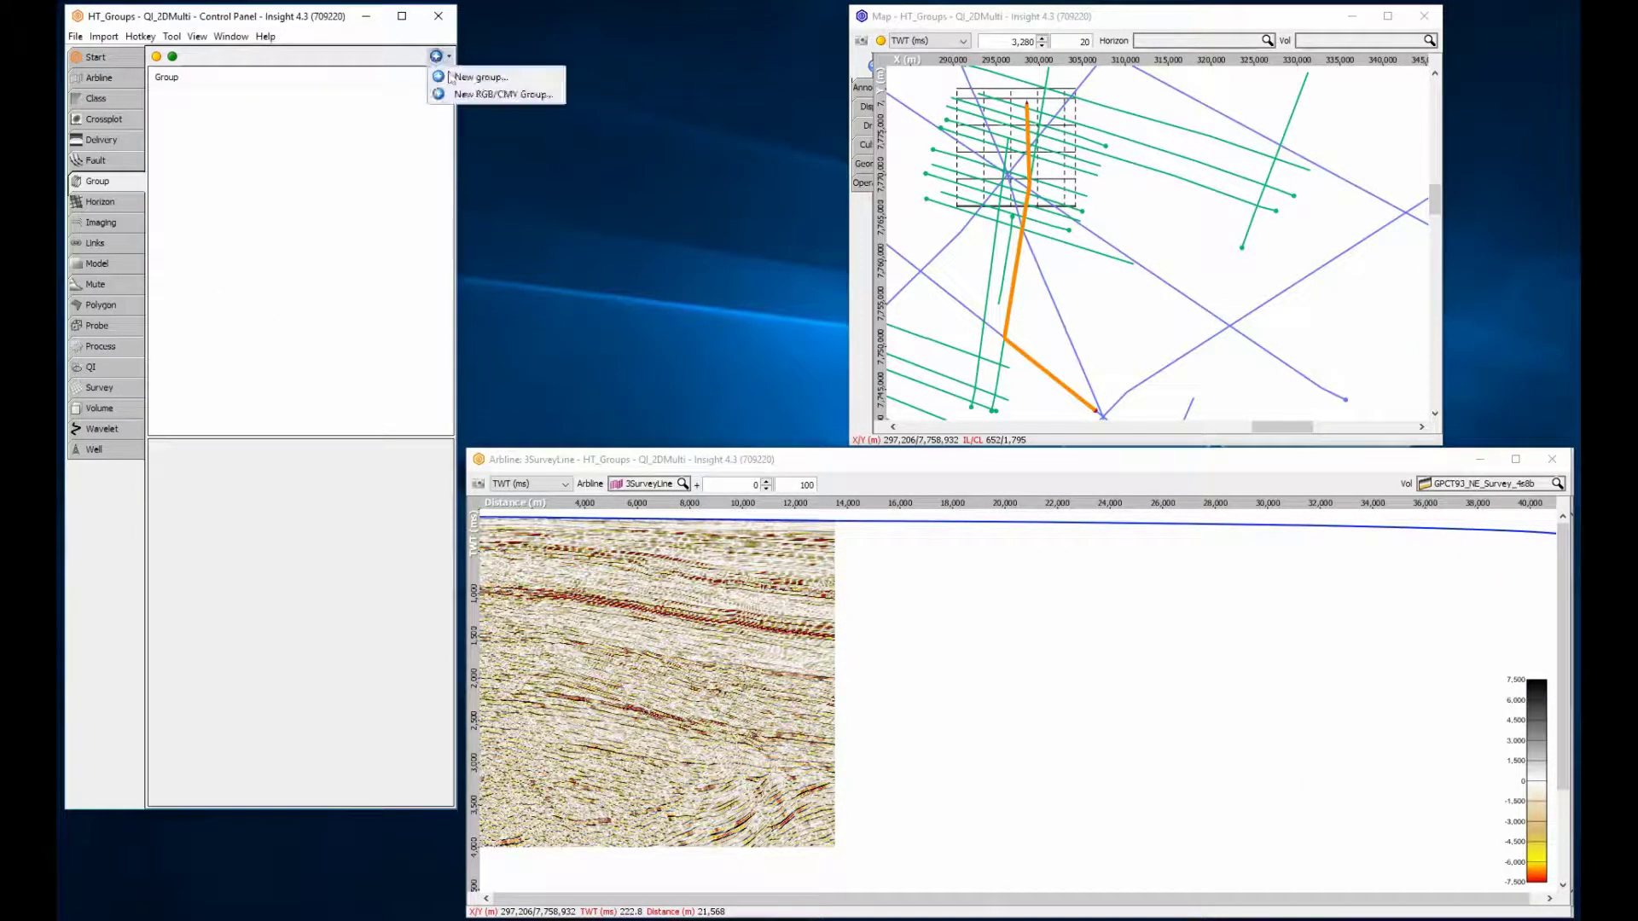
pyautogui.click(452, 77)
pyautogui.write('MultiSurvey')
pyautogui.press('Return')
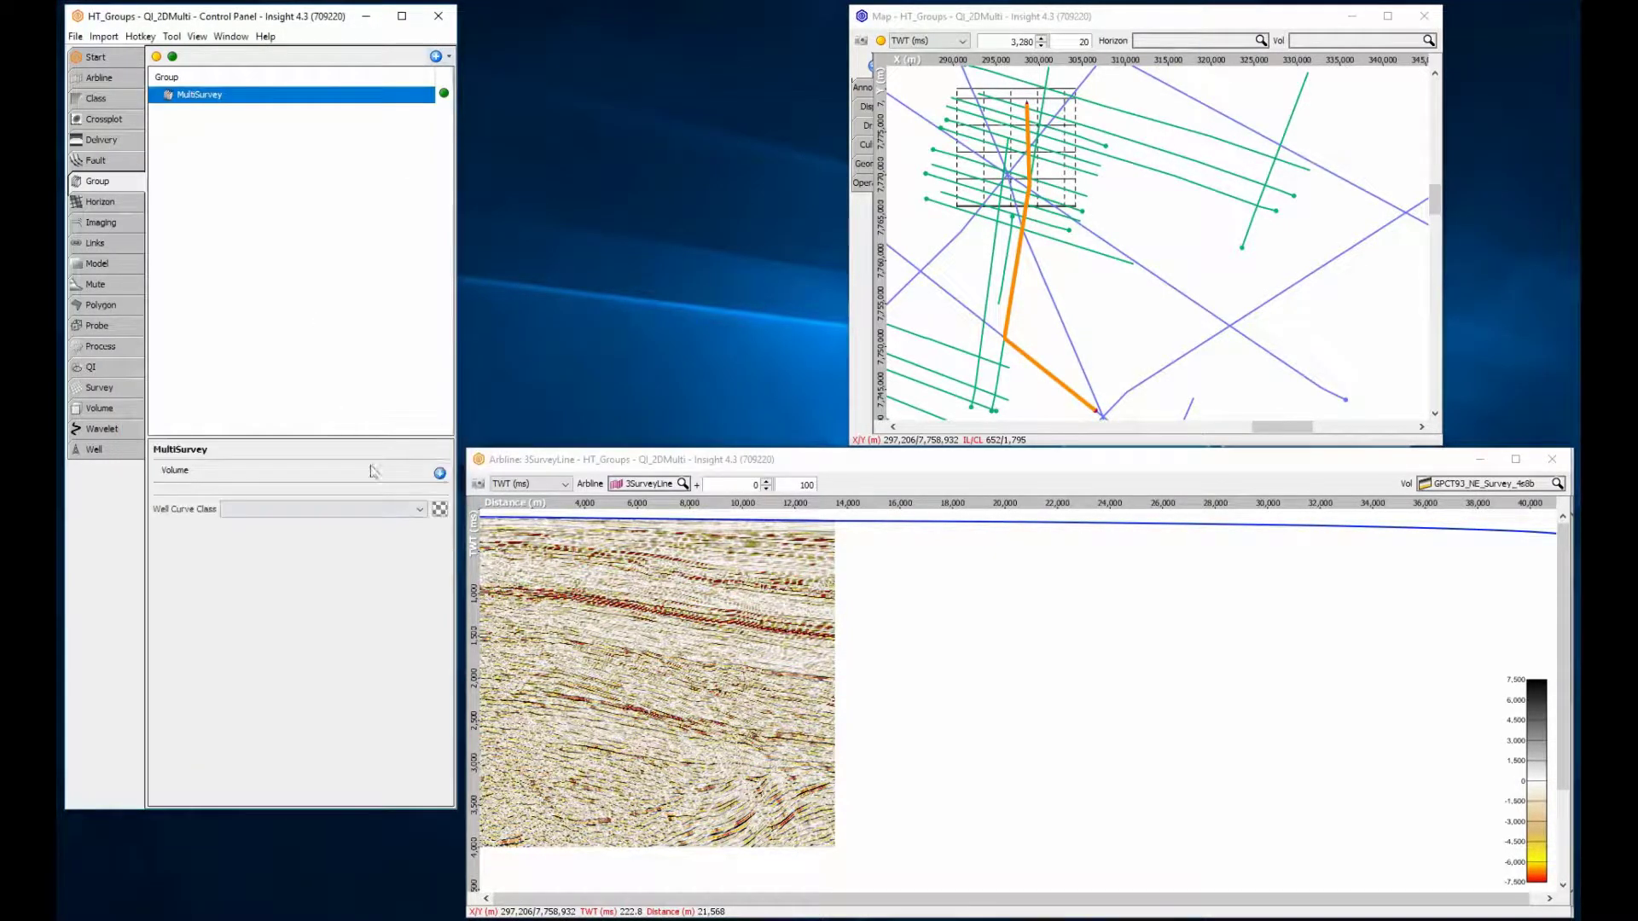
pyautogui.click(440, 474)
pyautogui.click(440, 473)
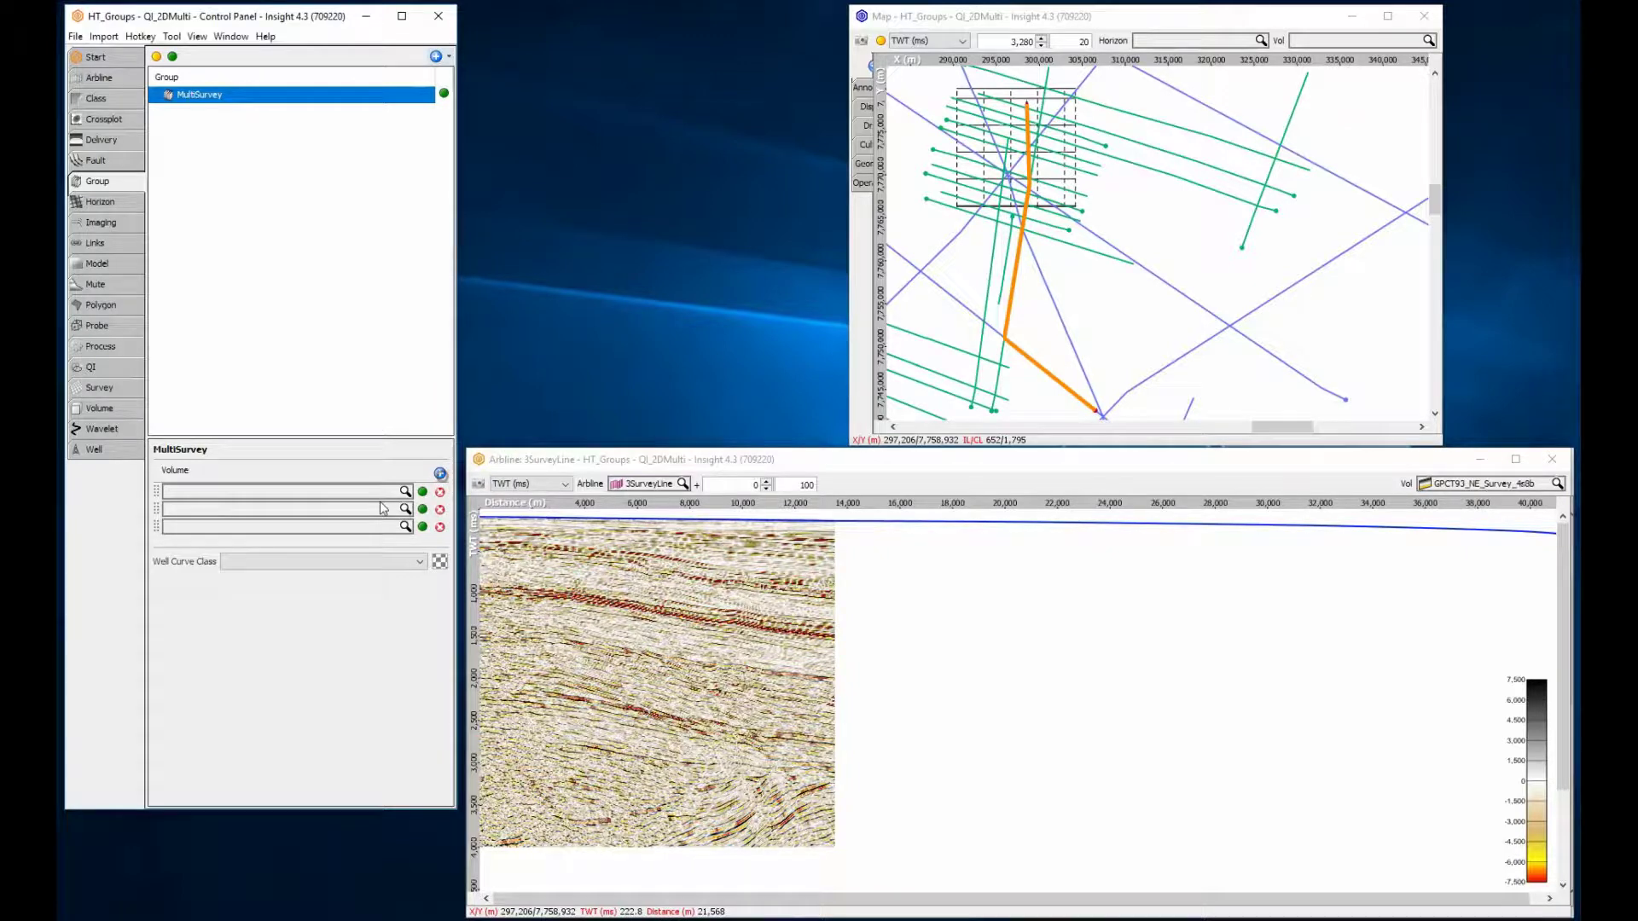
# Fill the rows with 3D Full Stack, B89_NE_Survey_4s8b and GPCT93_NE_Survey_4s8b; show MultiSurvey along the line
pyautogui.click(369, 500)
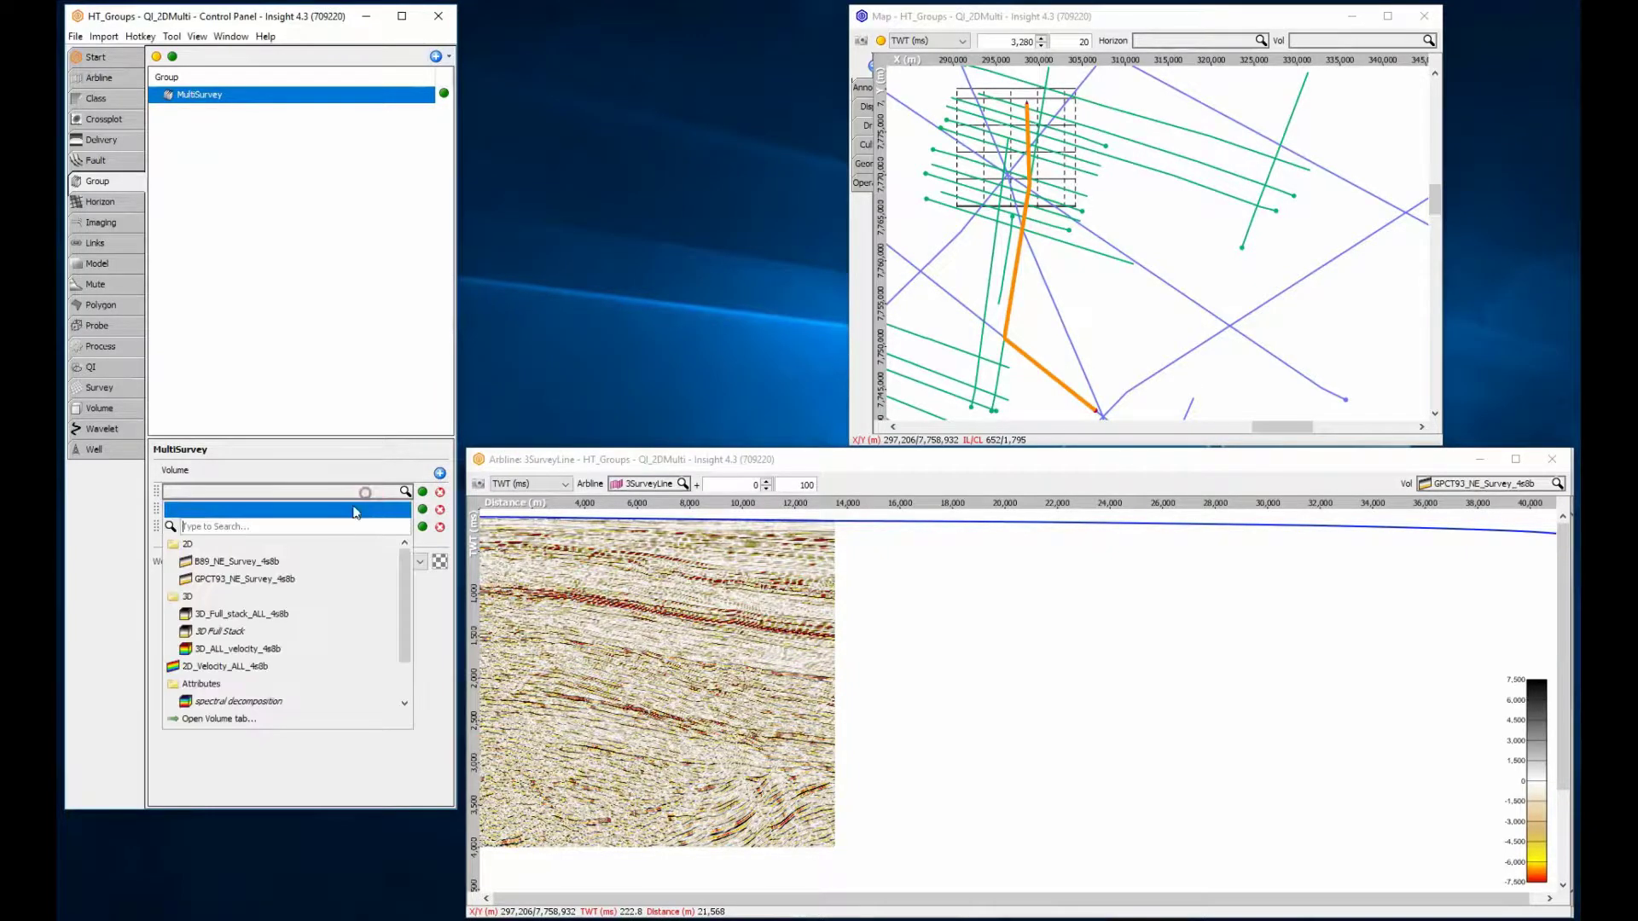
pyautogui.click(256, 627)
pyautogui.click(225, 510)
pyautogui.click(229, 579)
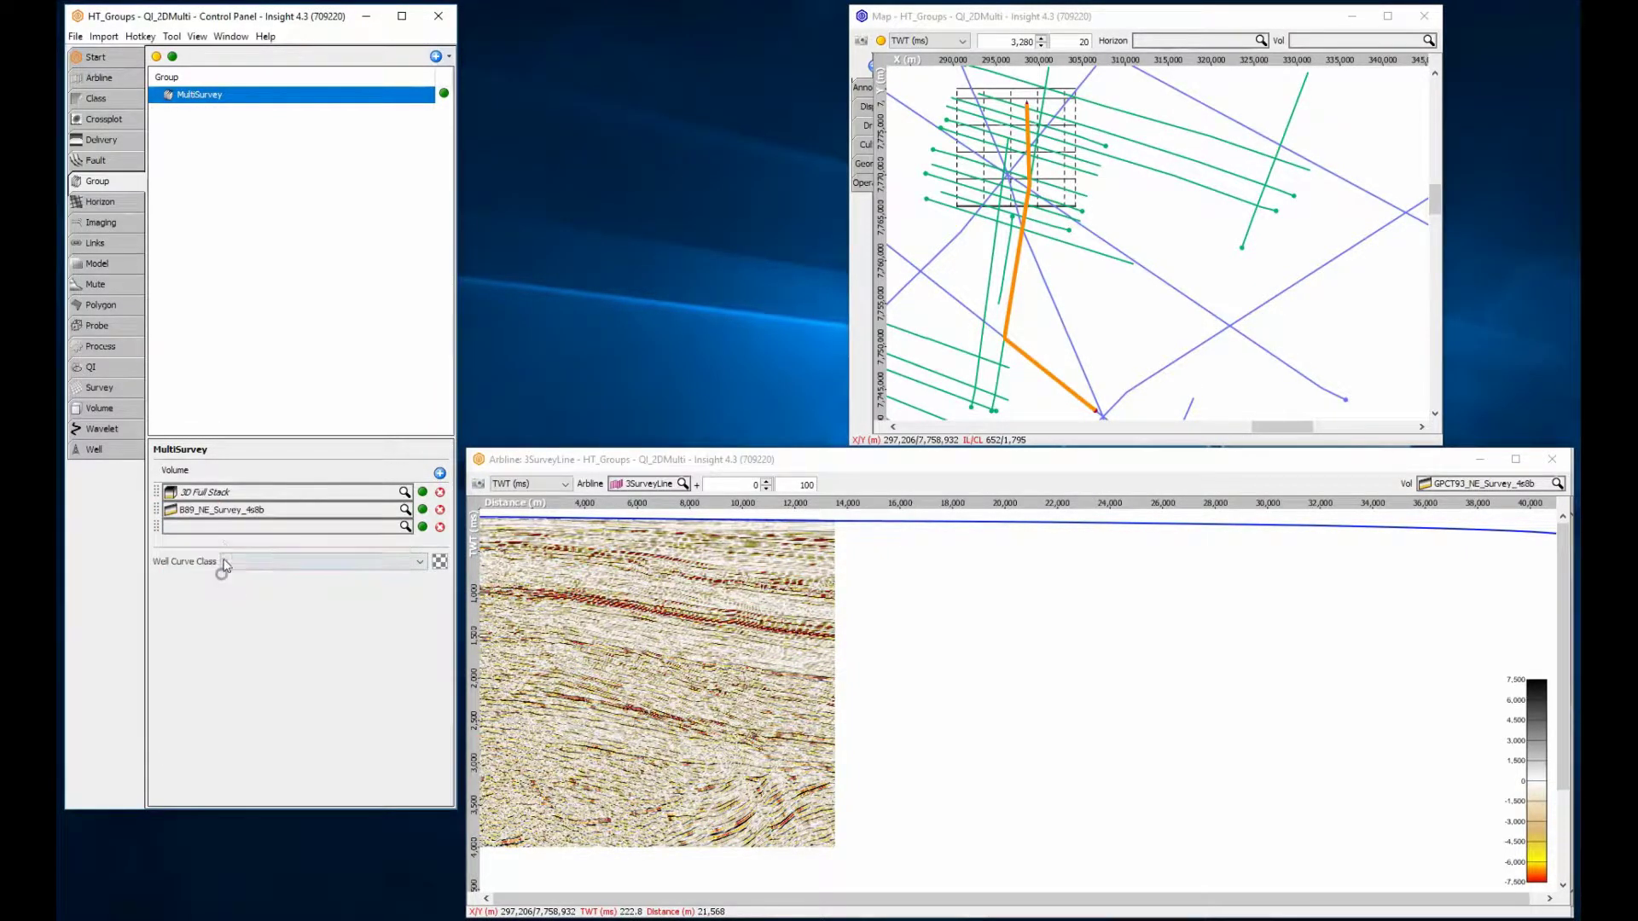
pyautogui.click(223, 530)
pyautogui.click(239, 614)
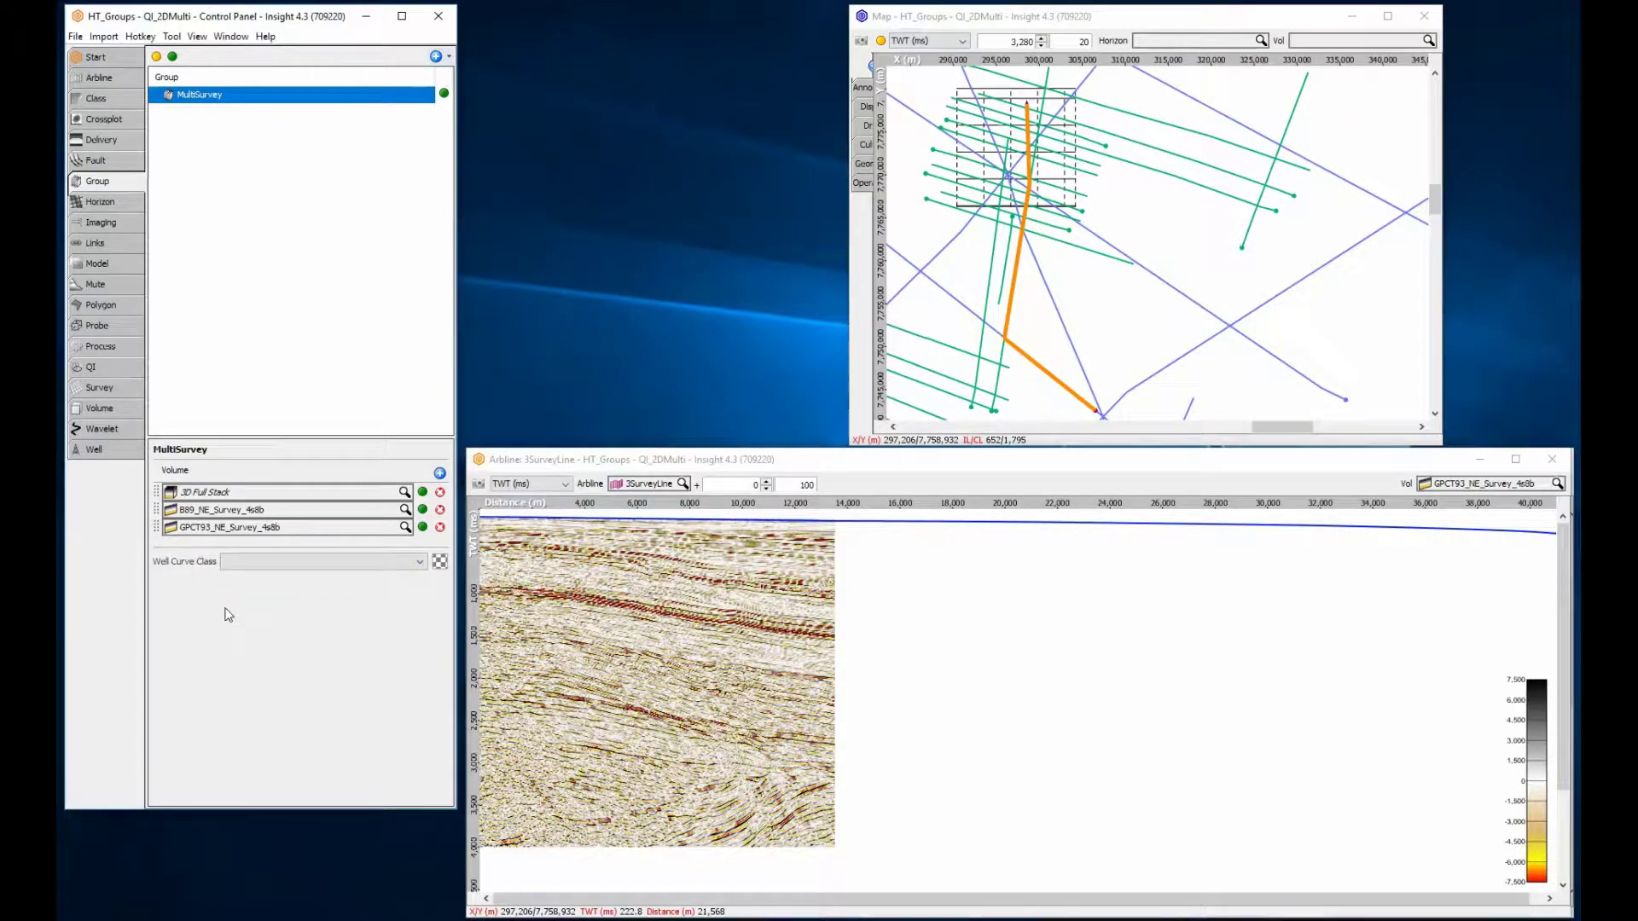
pyautogui.click(1454, 484)
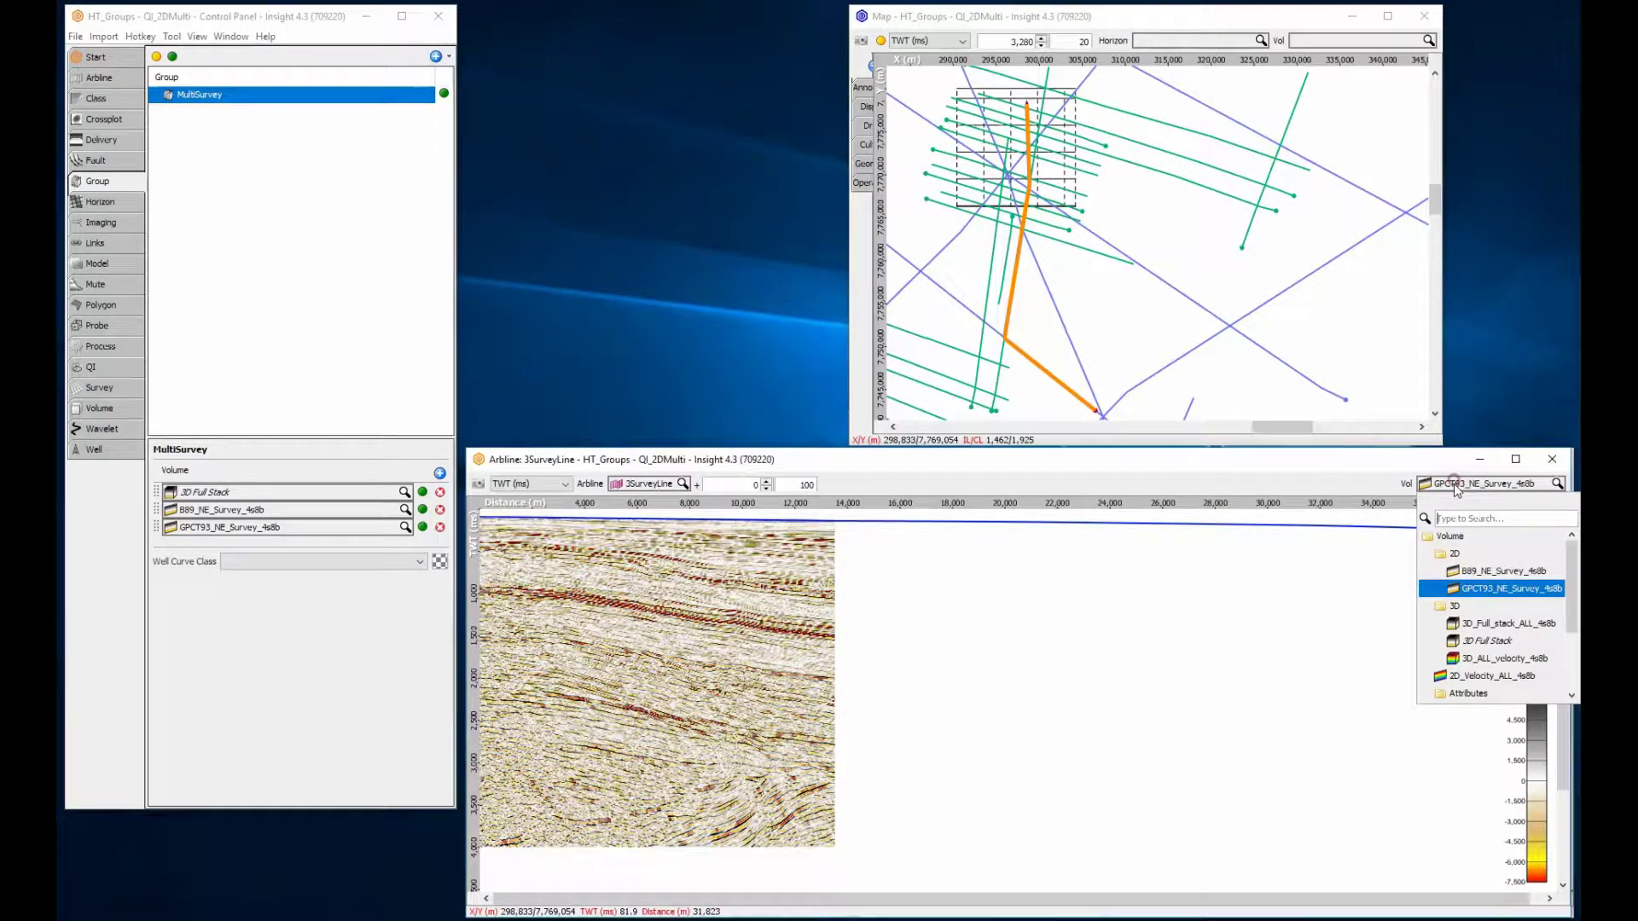
pyautogui.scroll(-3, 1572, 621)
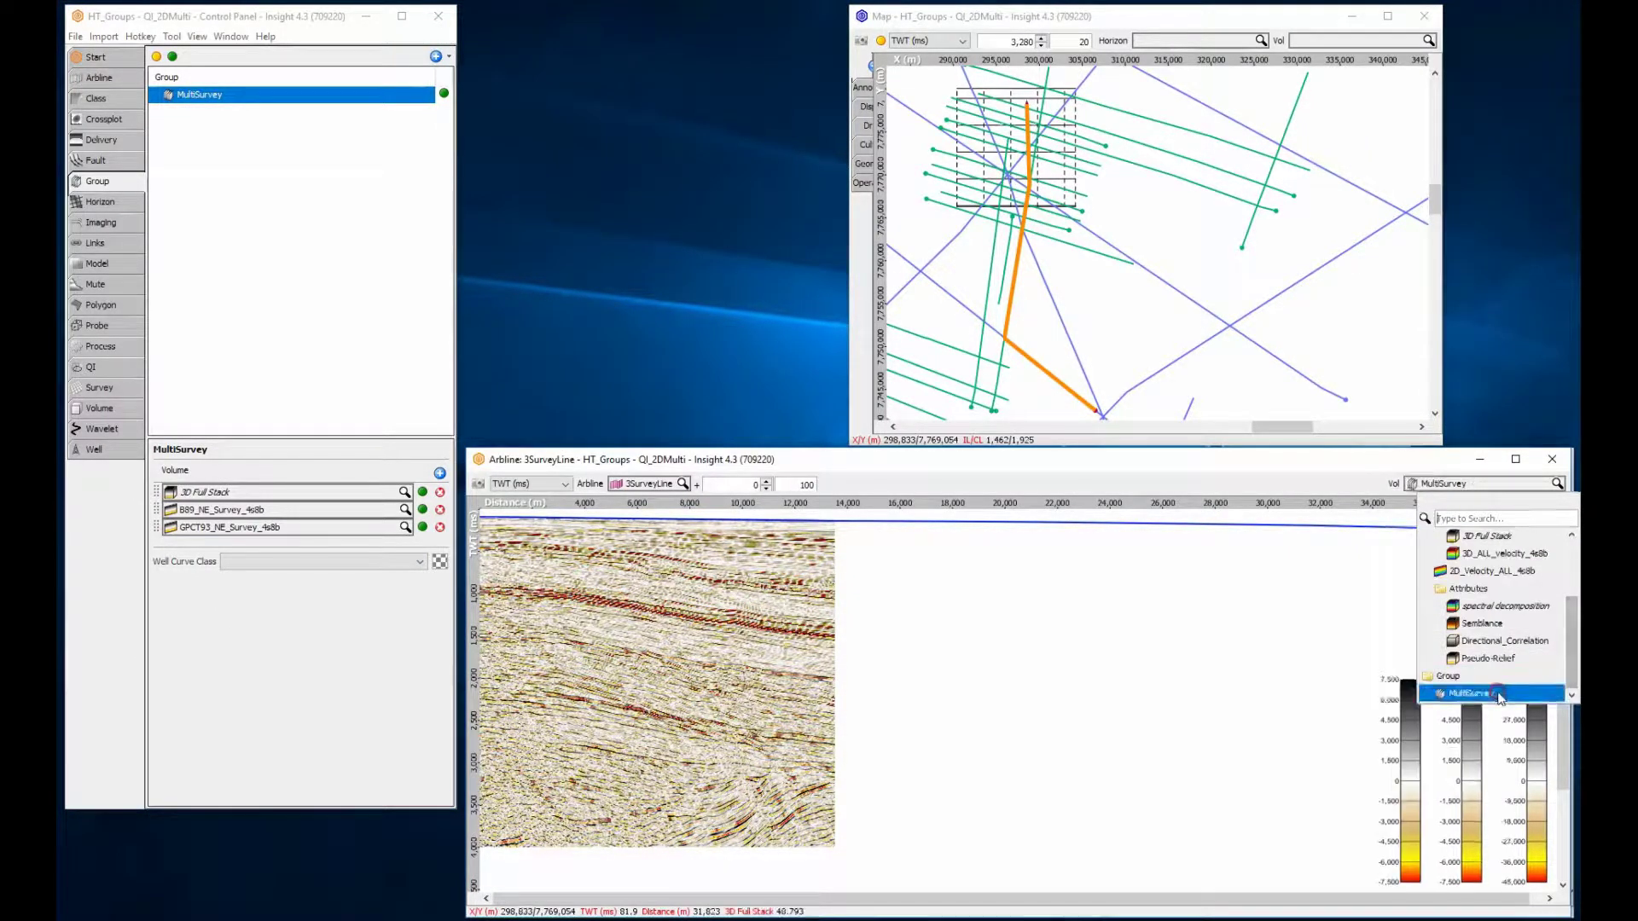
pyautogui.click(1481, 690)
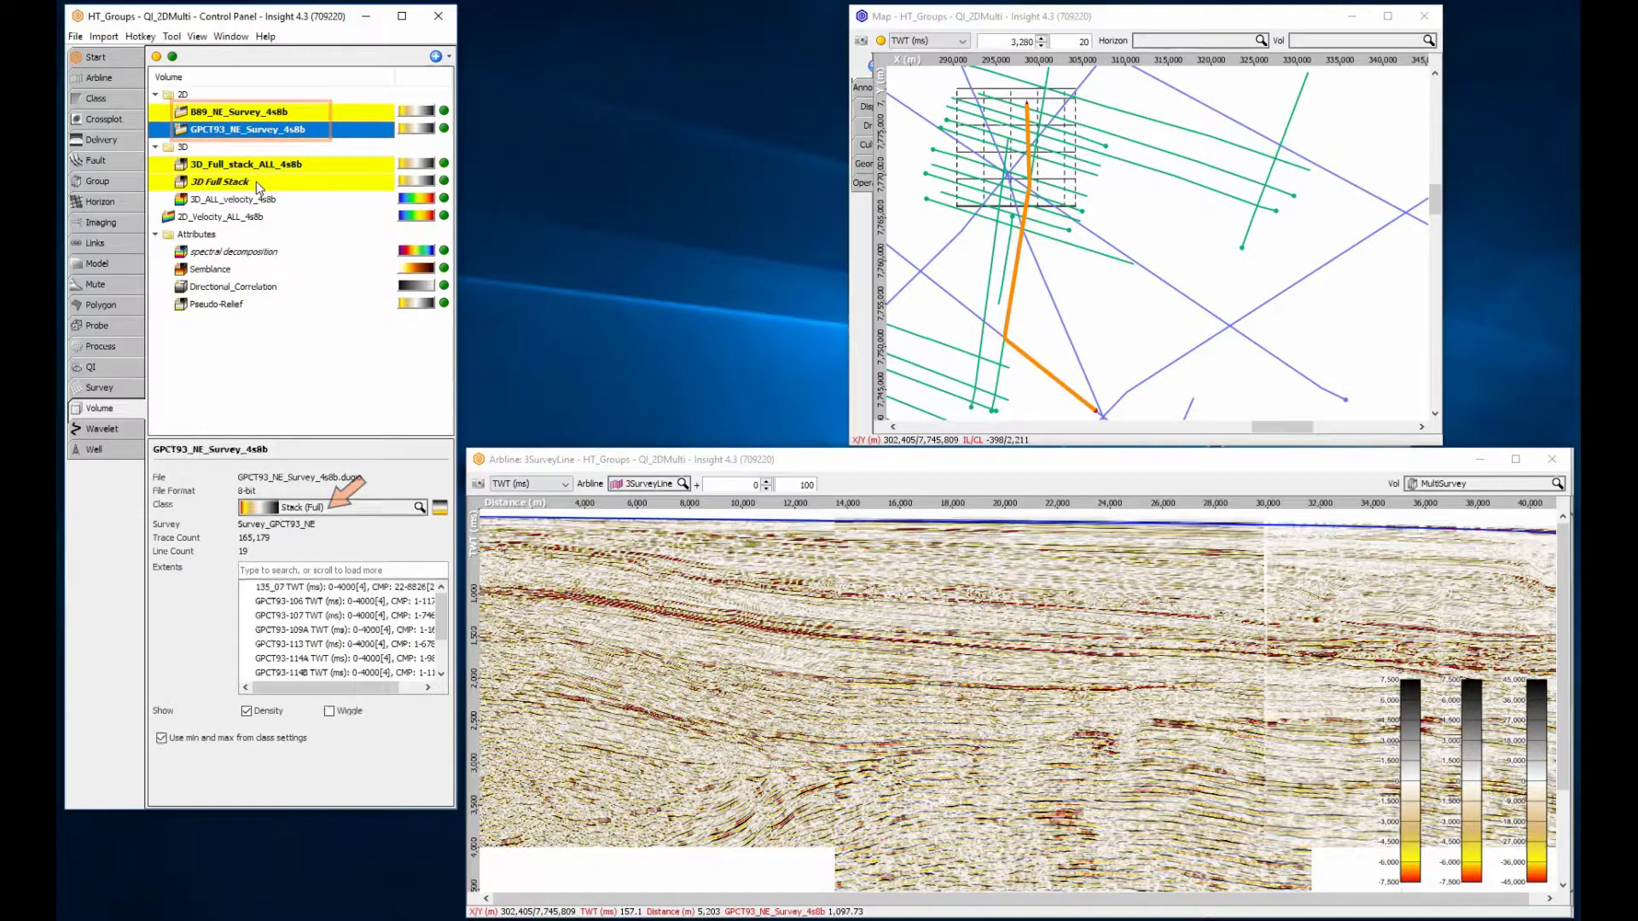
# Switch the 3D Full Stack's Stack colour class to a greyscale colour bar
pyautogui.click(259, 186)
pyautogui.click(416, 181)
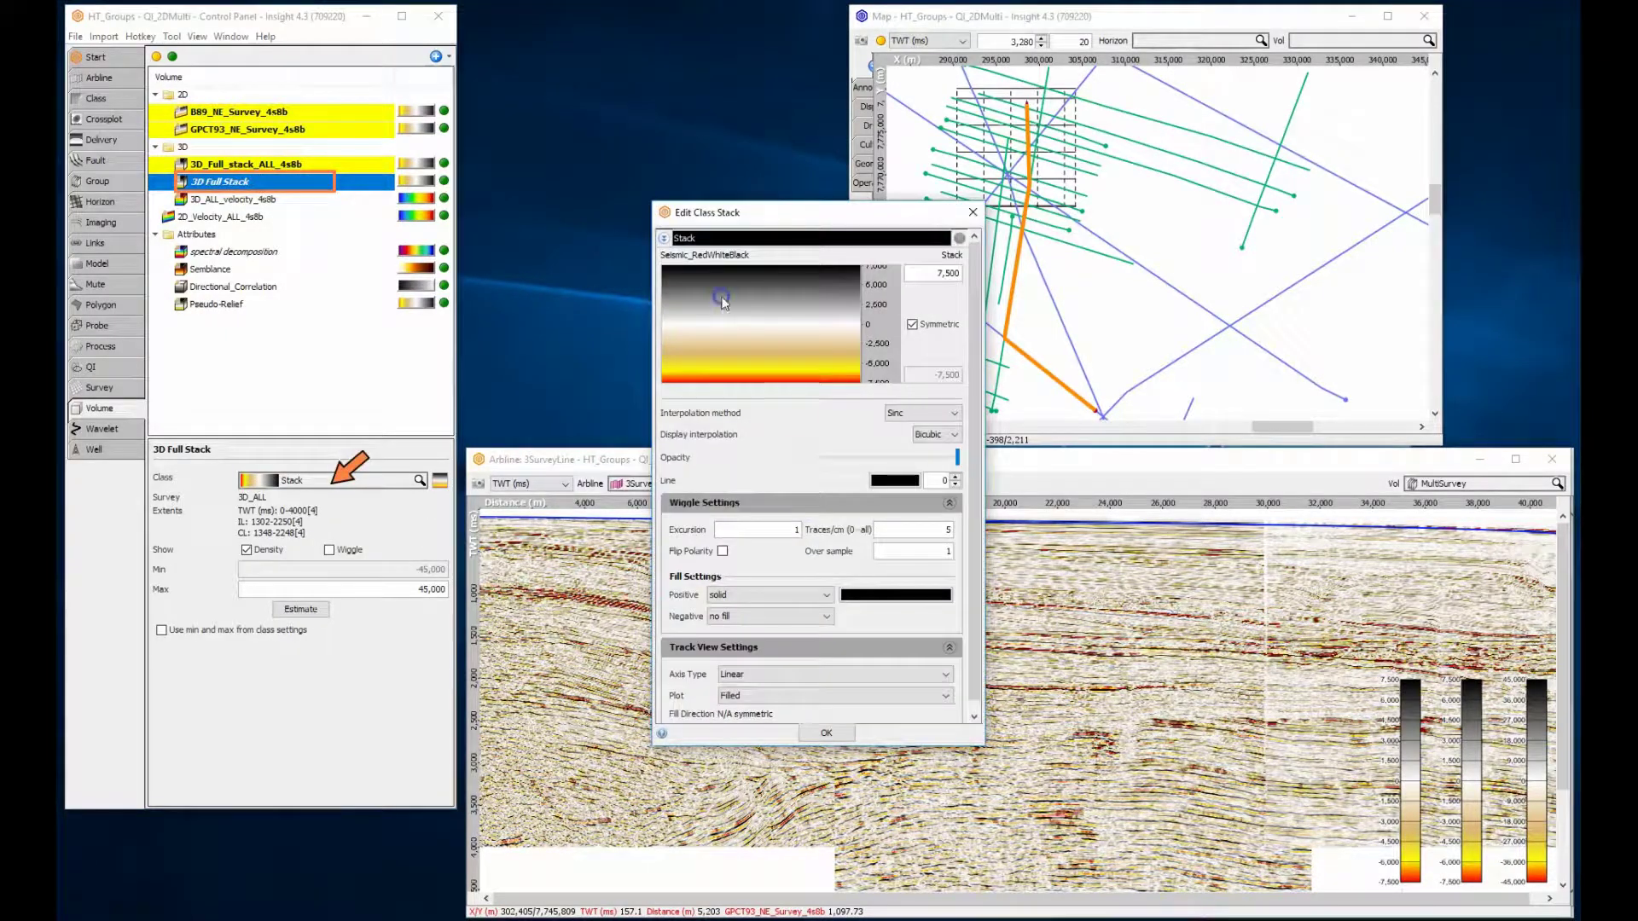
pyautogui.rightClick(722, 303)
pyautogui.click(751, 312)
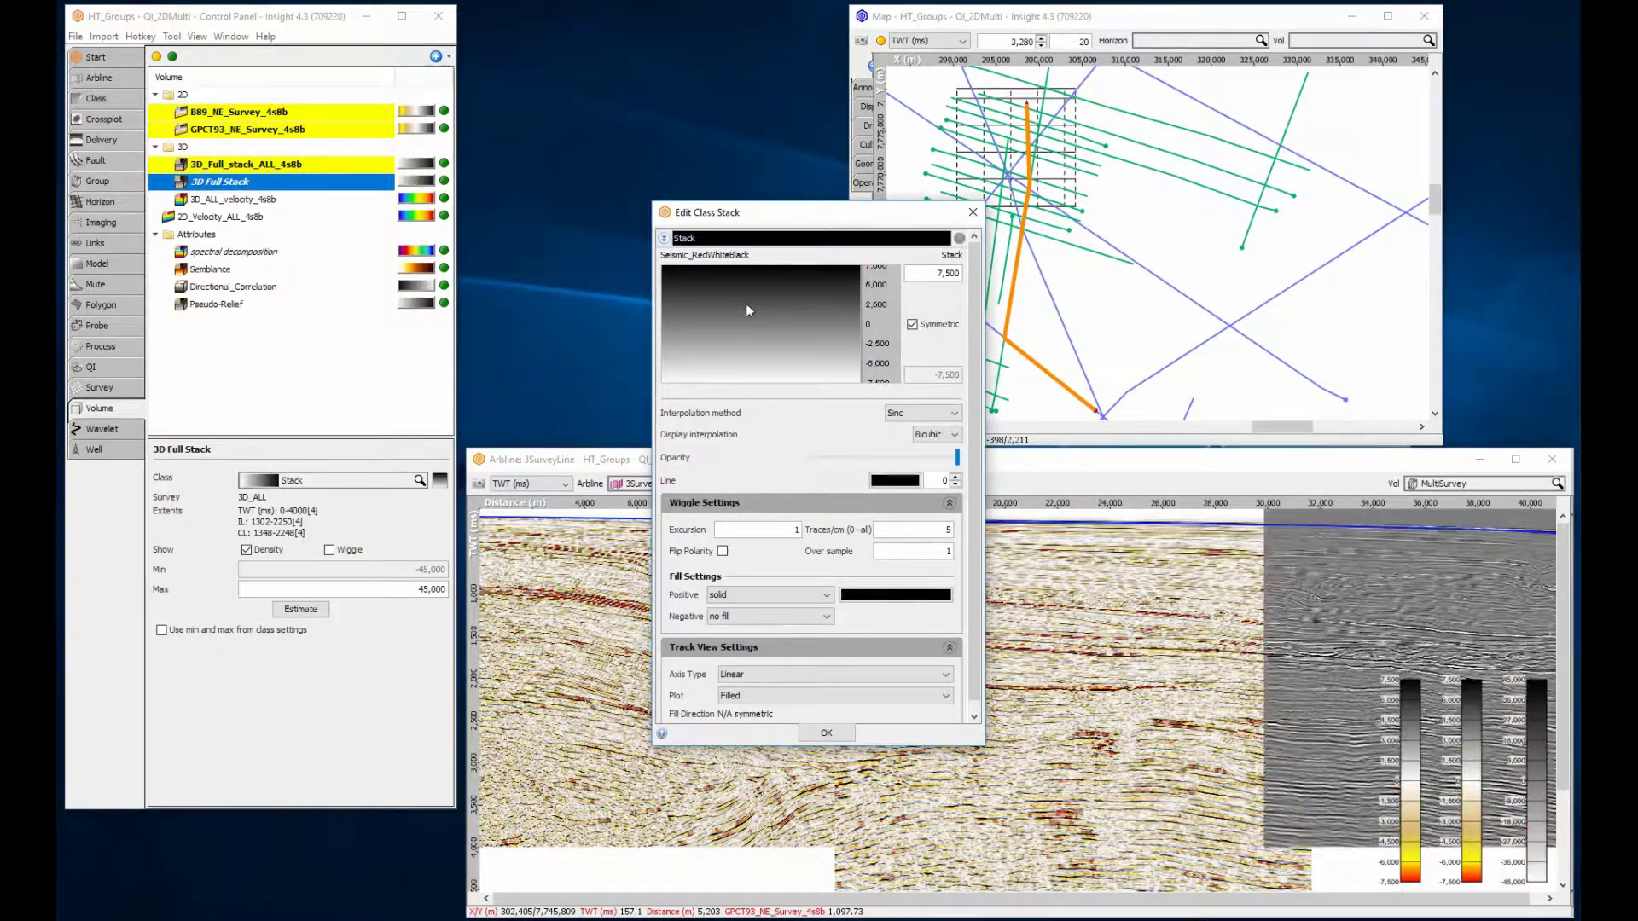
pyautogui.click(970, 219)
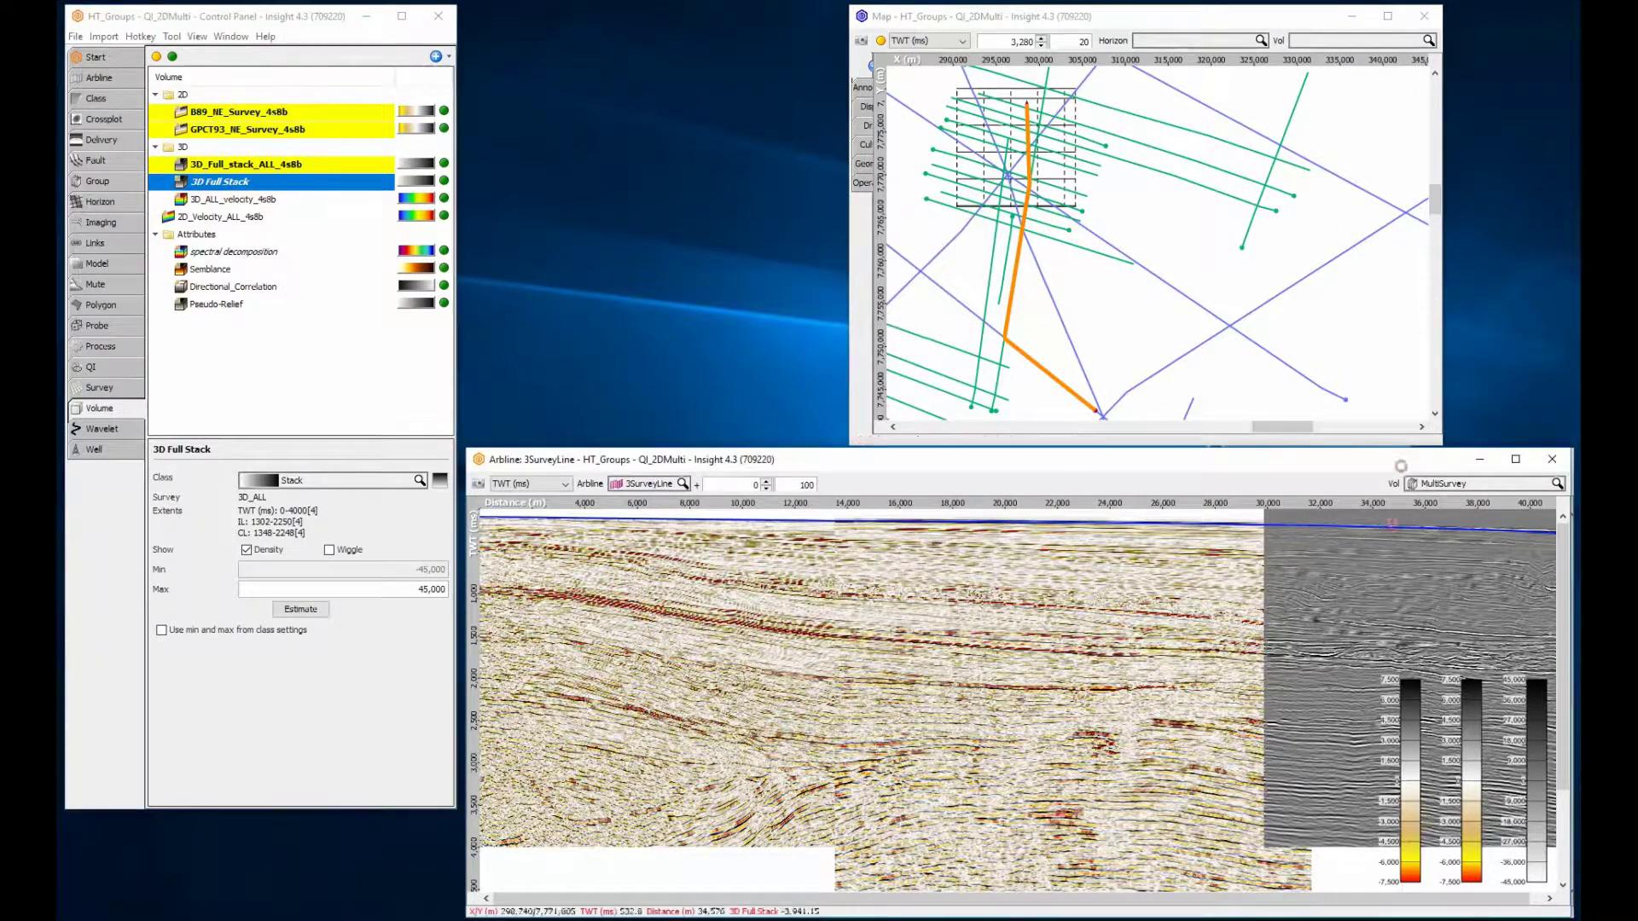
# Re-estimate amplitude ranges with F6 and F5 to ±164,396, then close the arbline window
pyautogui.press('F6')
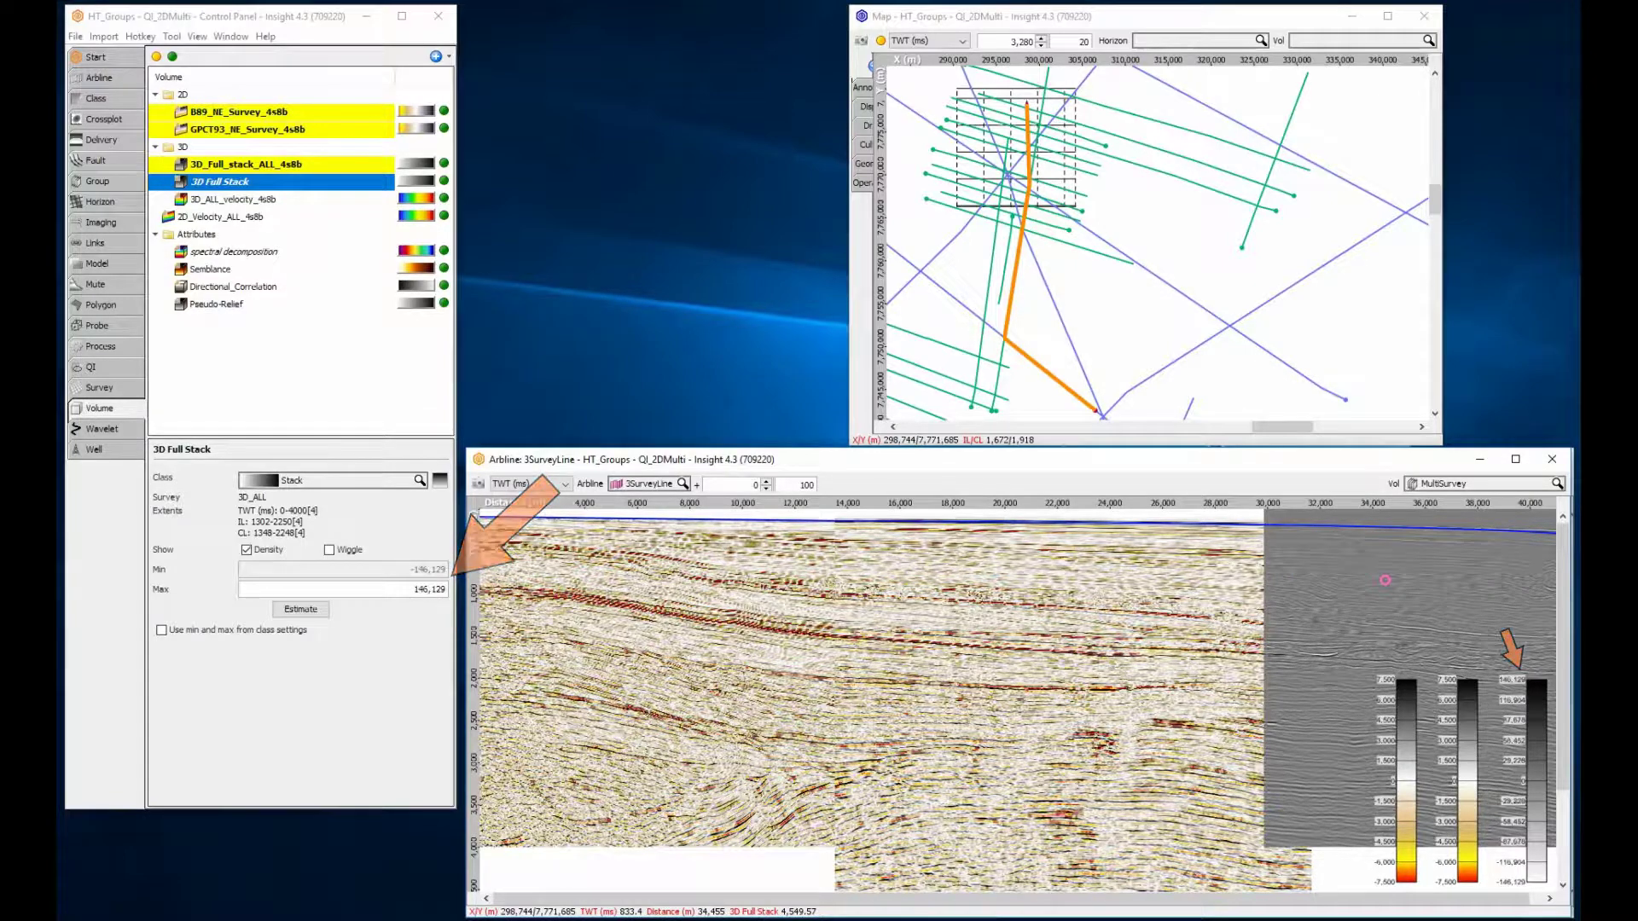
pyautogui.press('F5')
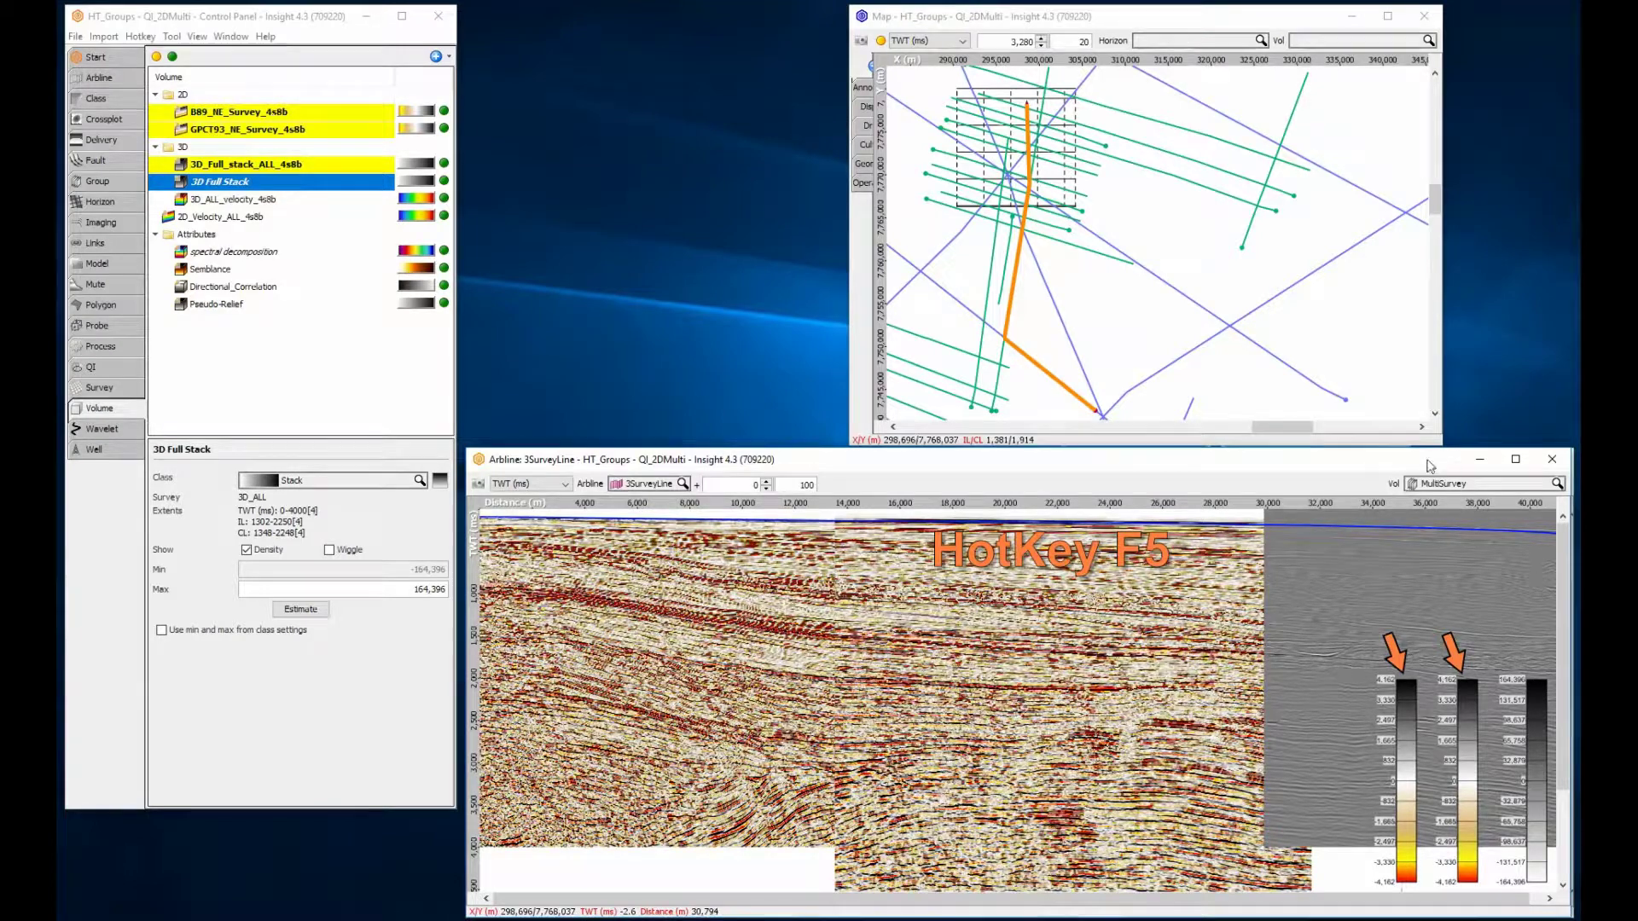
pyautogui.click(1480, 459)
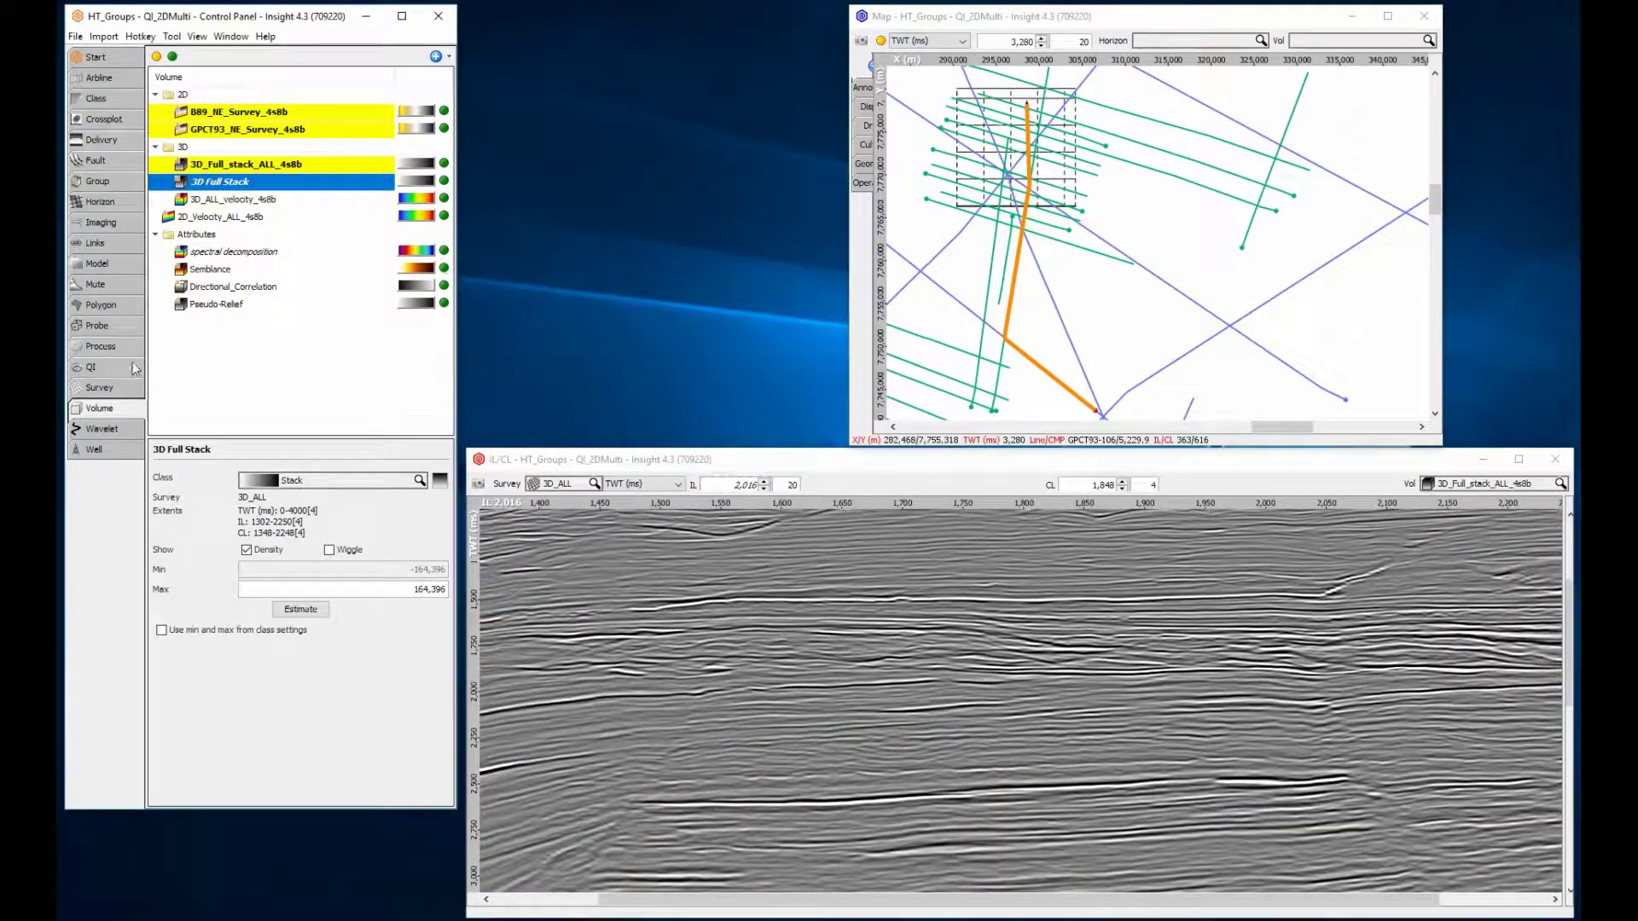
# Hide Survey_B89_NE, Survey_GPCT93_NE and 3SurveyLine from the map
pyautogui.click(100, 388)
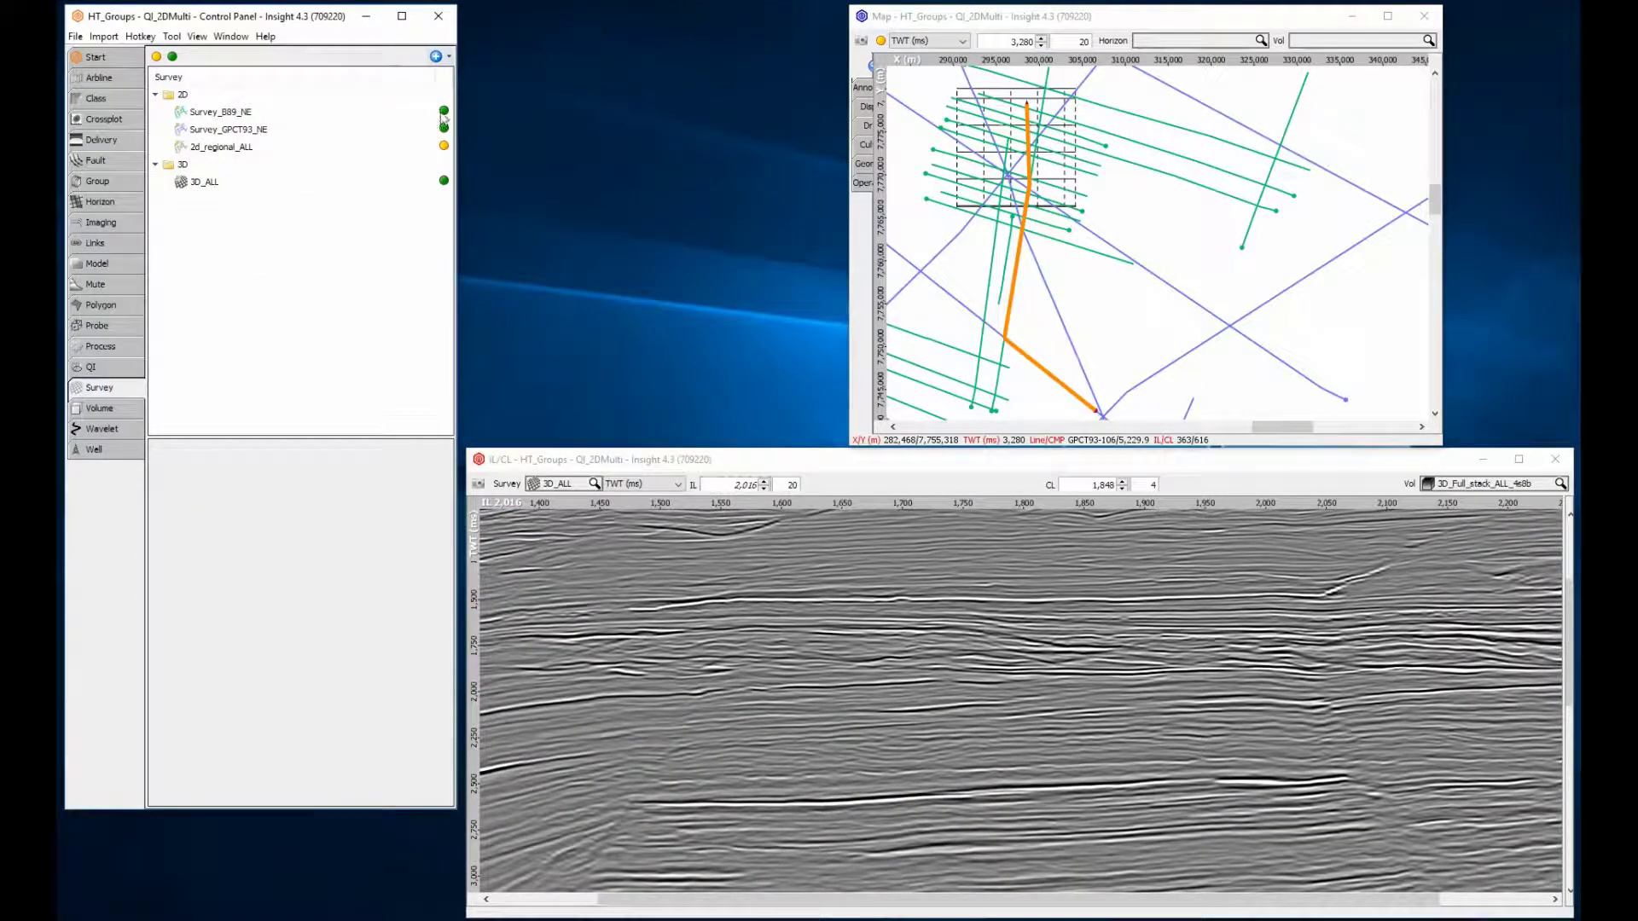
pyautogui.click(443, 112)
pyautogui.click(443, 127)
pyautogui.click(100, 78)
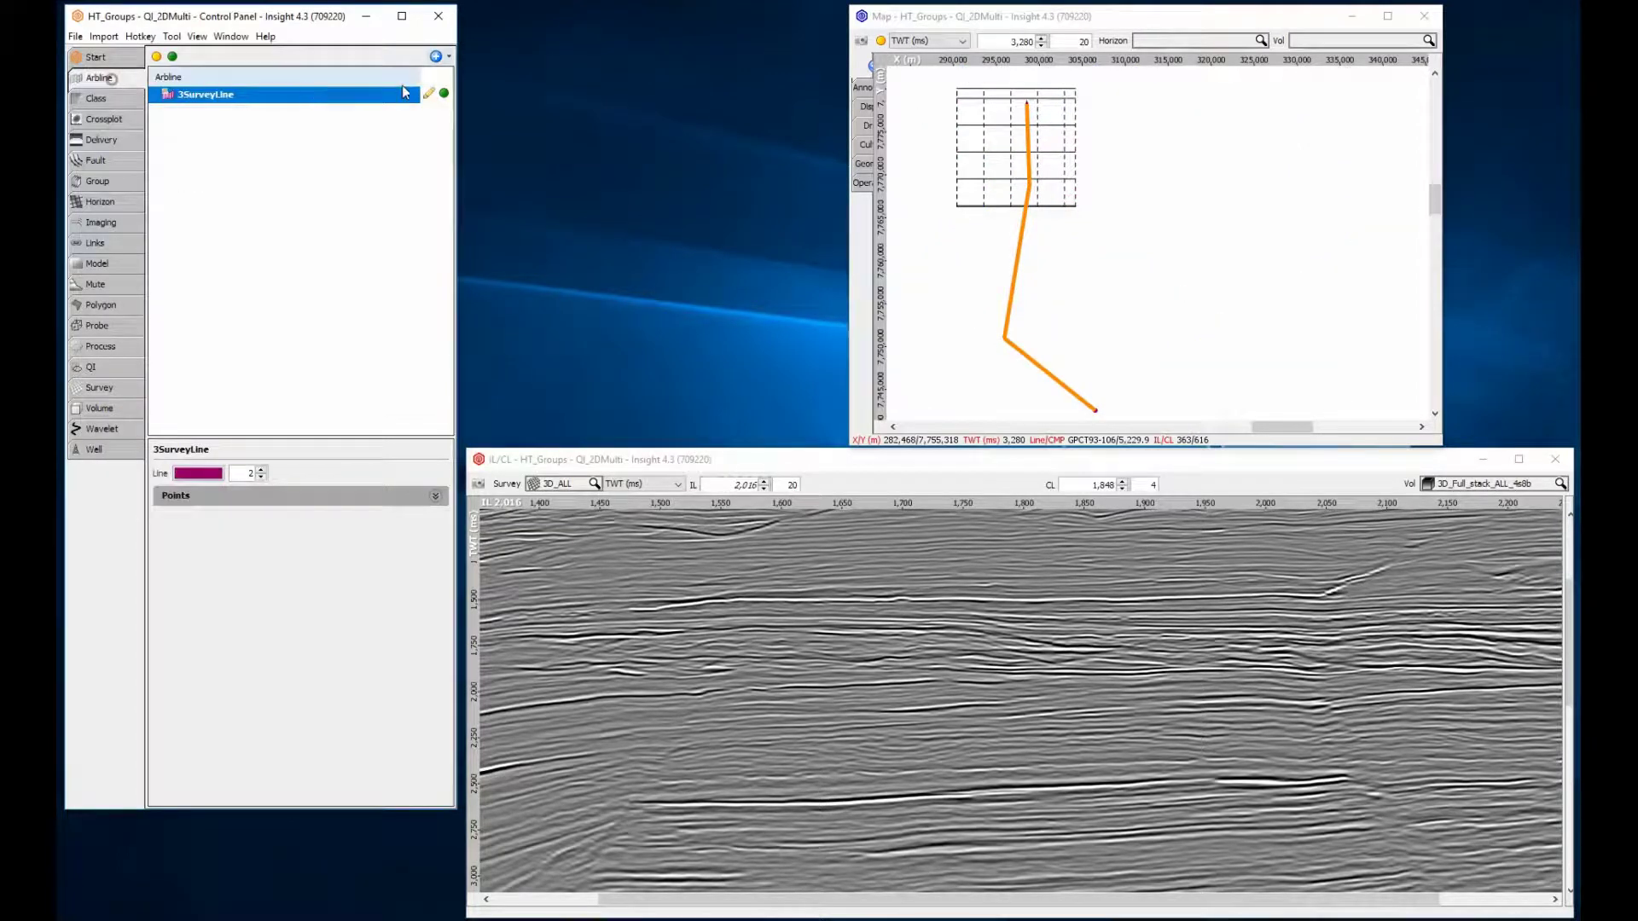
pyautogui.click(444, 92)
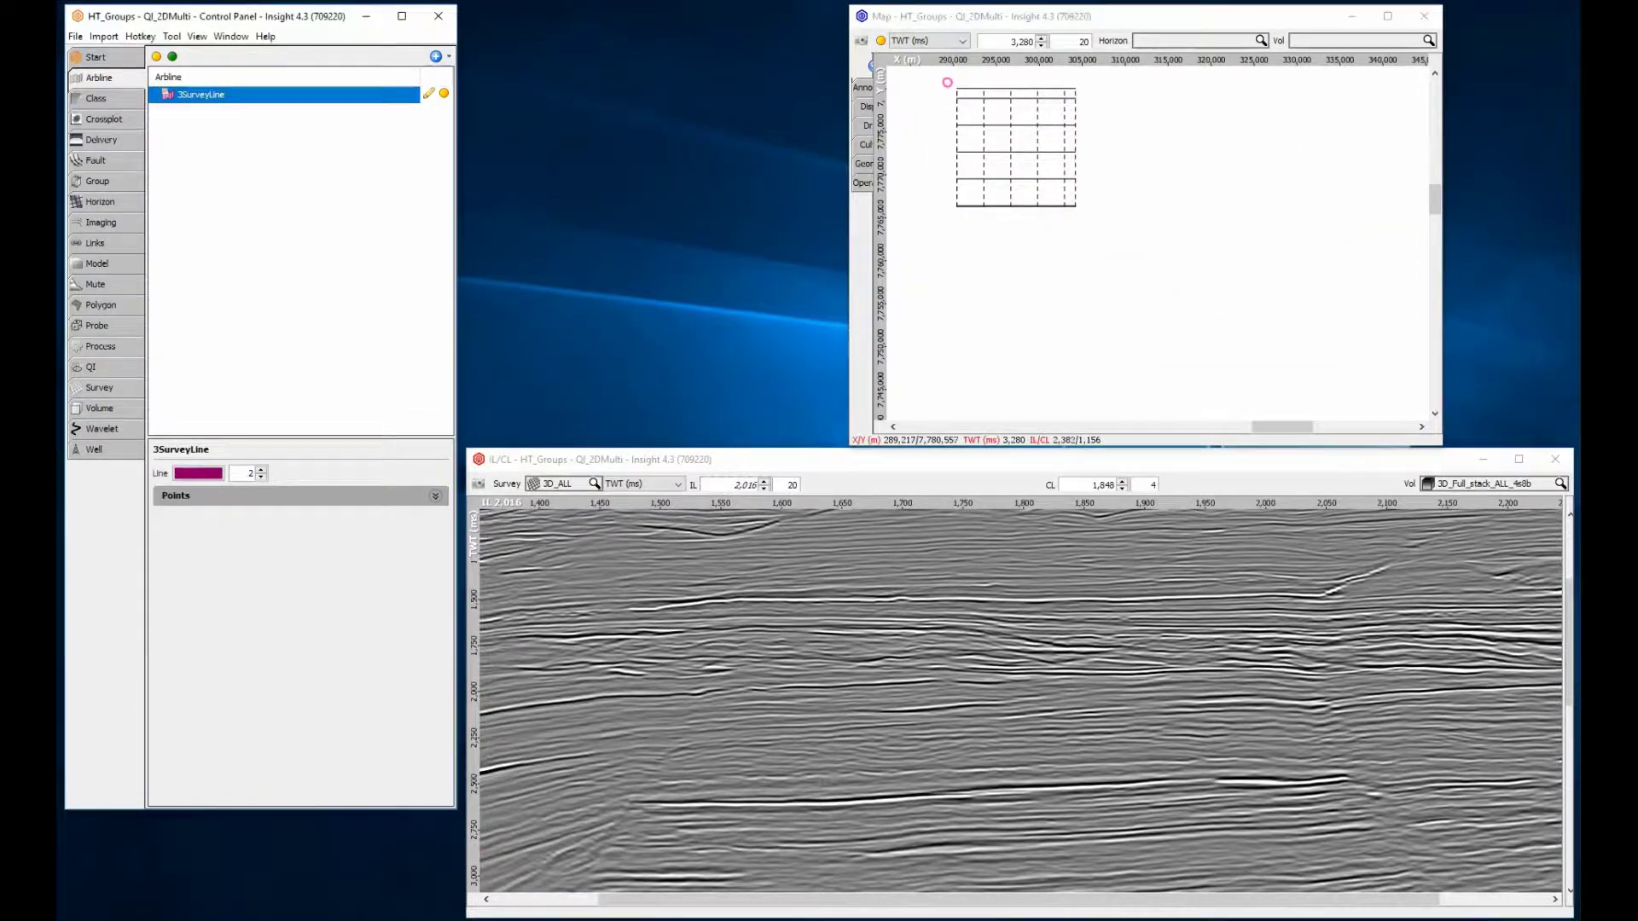
# Zoom the map onto the 3D survey grid and show 3D_ALL_velocity_4s8b in the section
pyautogui.moveTo(947, 81); pyautogui.dragTo(1090, 208)
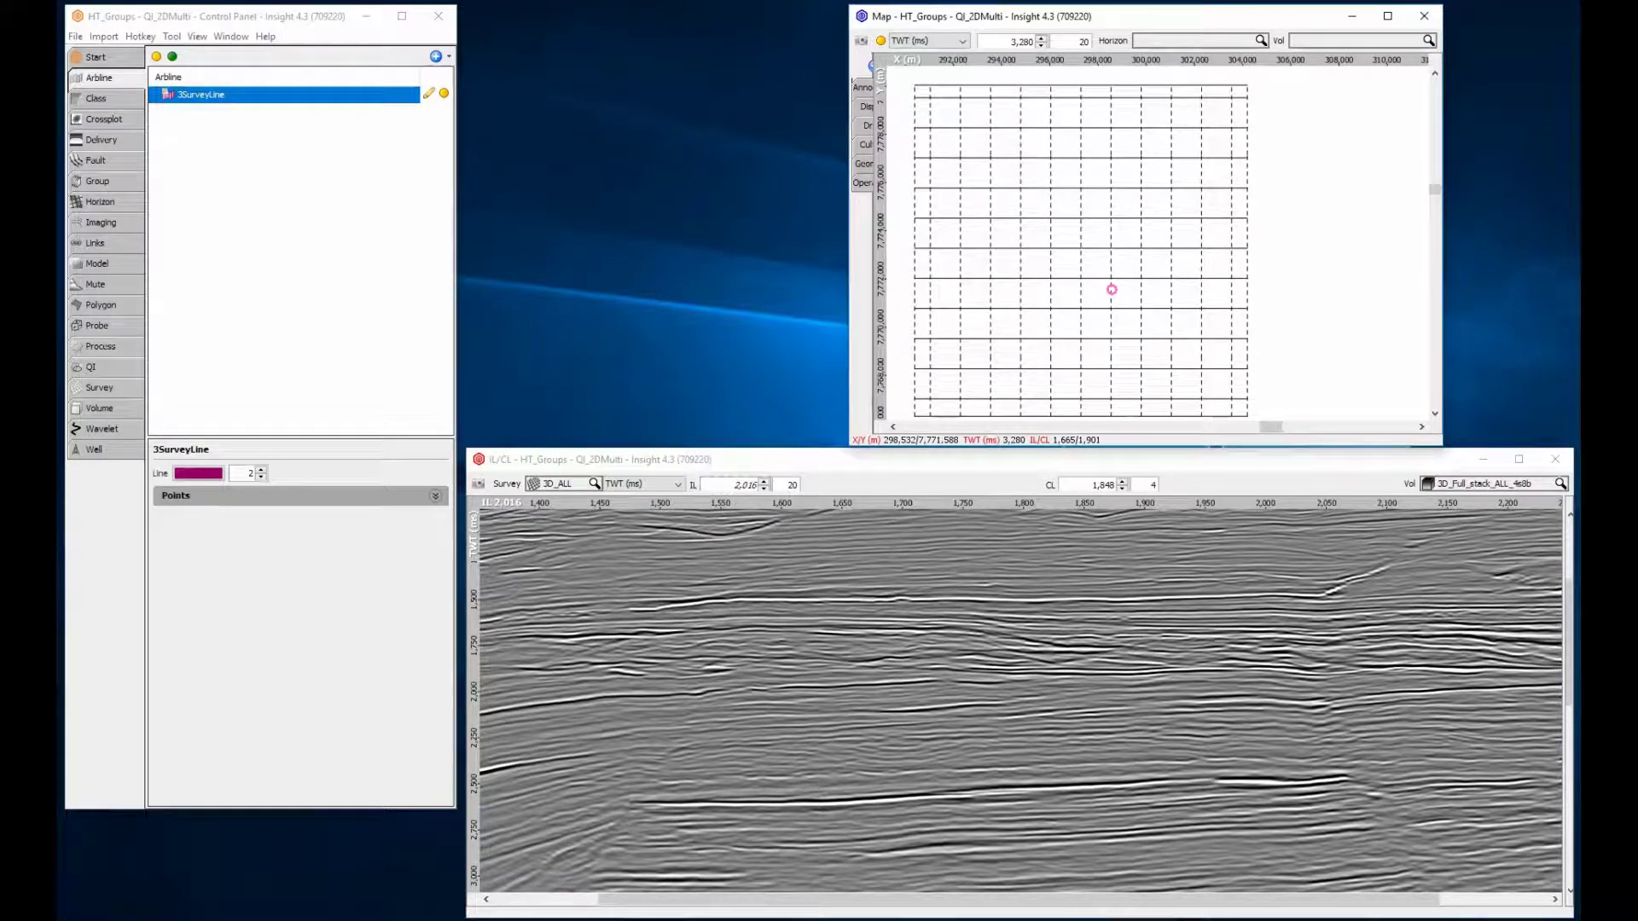
pyautogui.click(1474, 484)
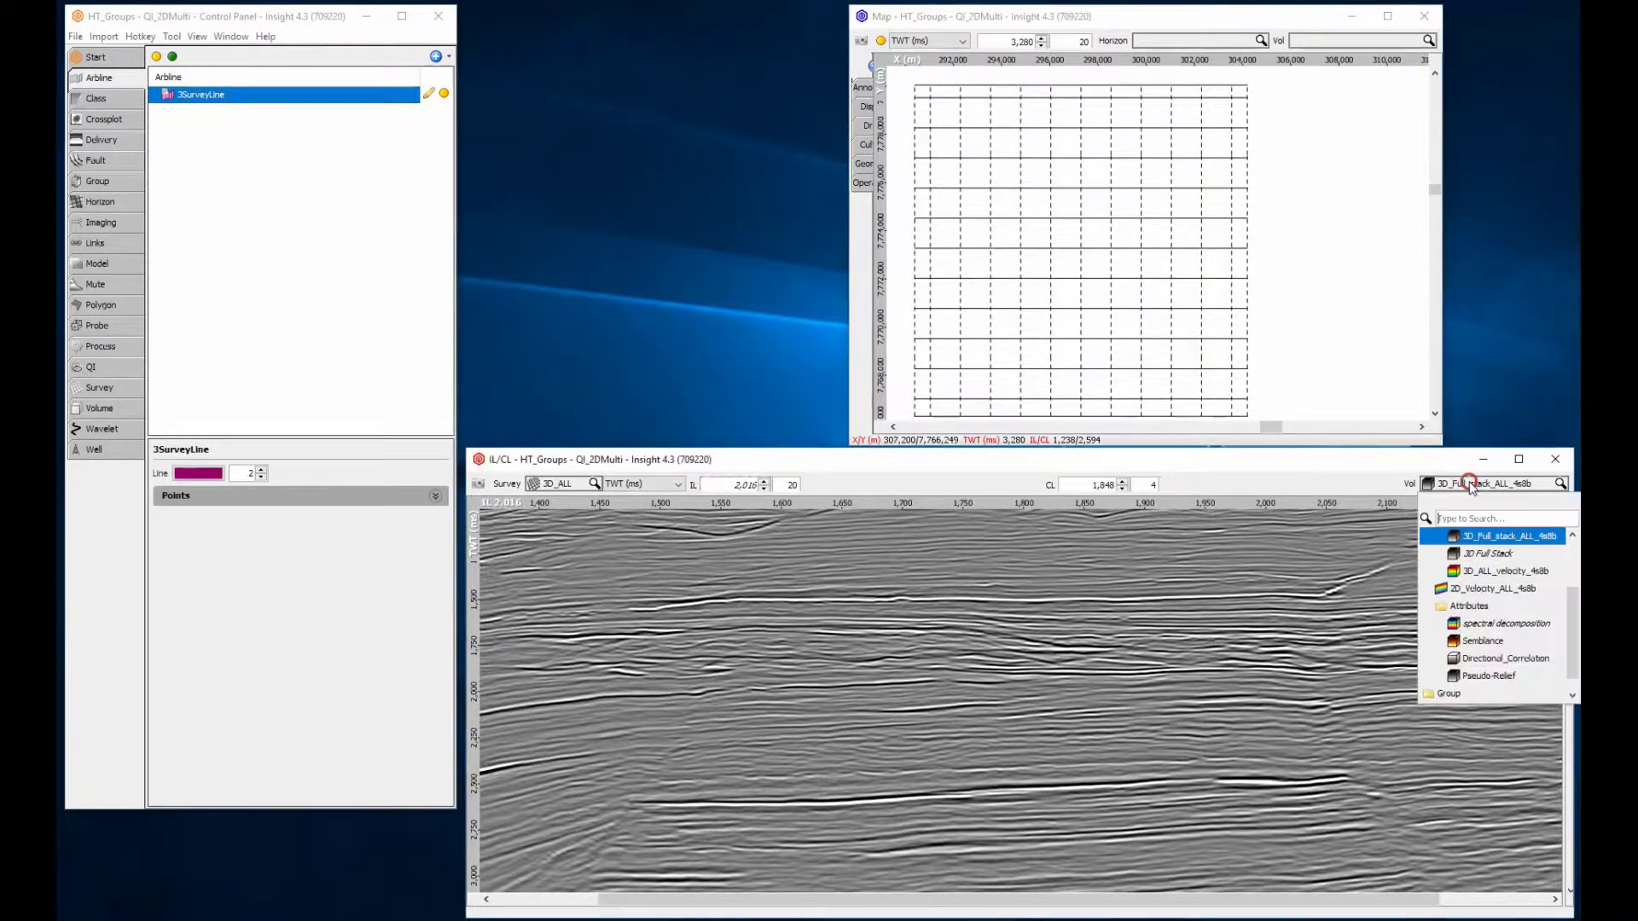
pyautogui.click(1481, 571)
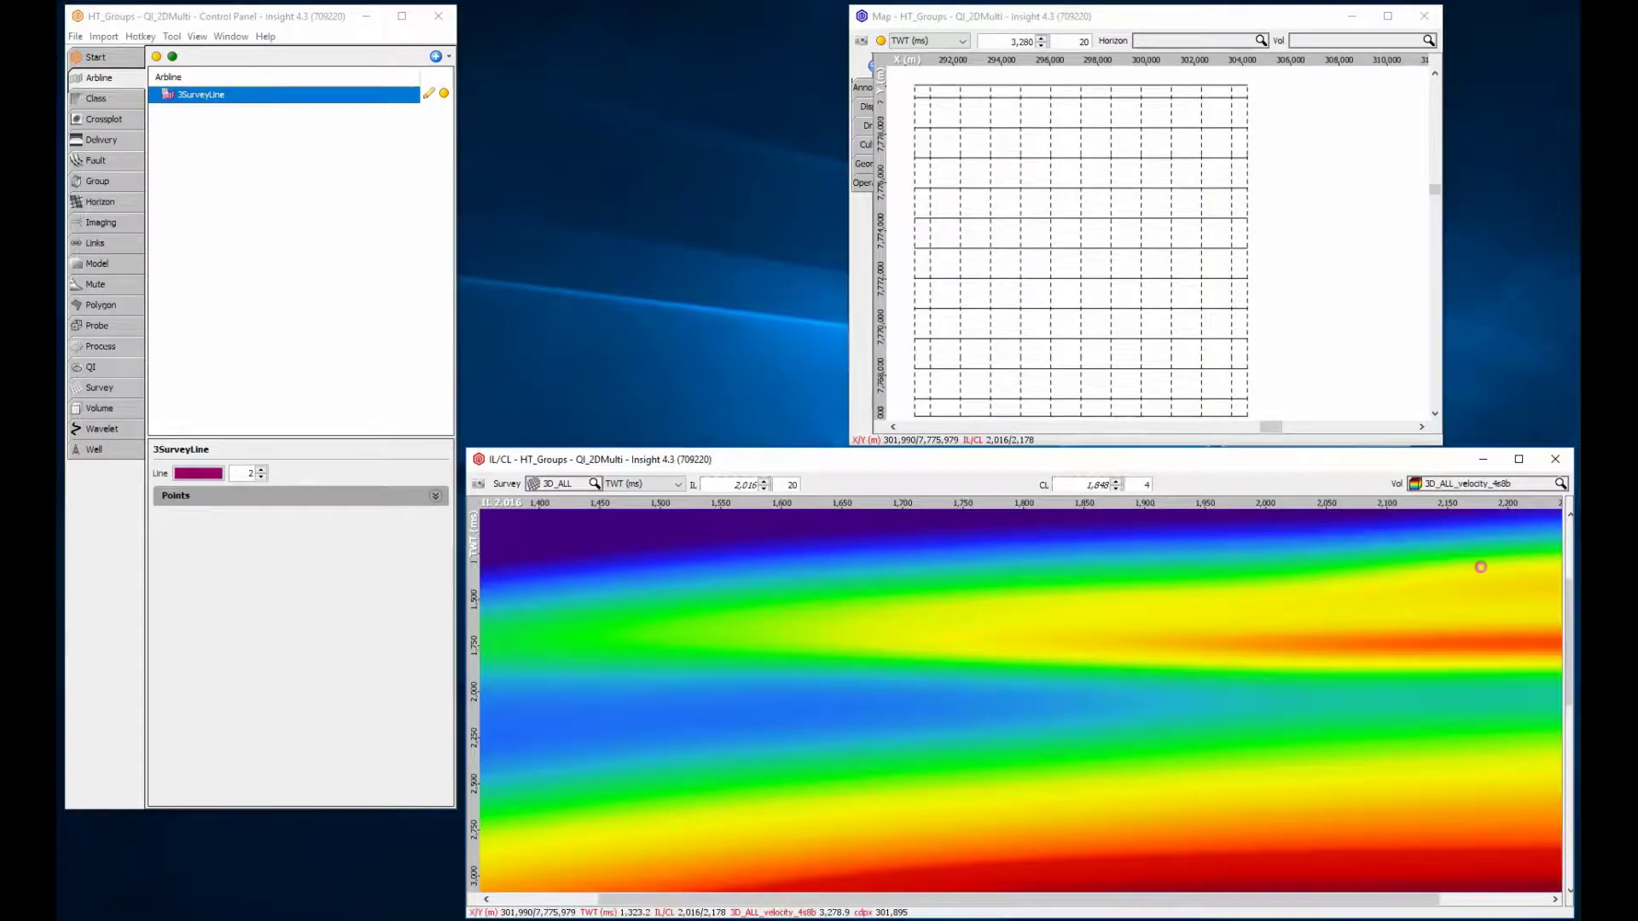
# Create a new volume group named Velocity with two volume rows
pyautogui.click(136, 183)
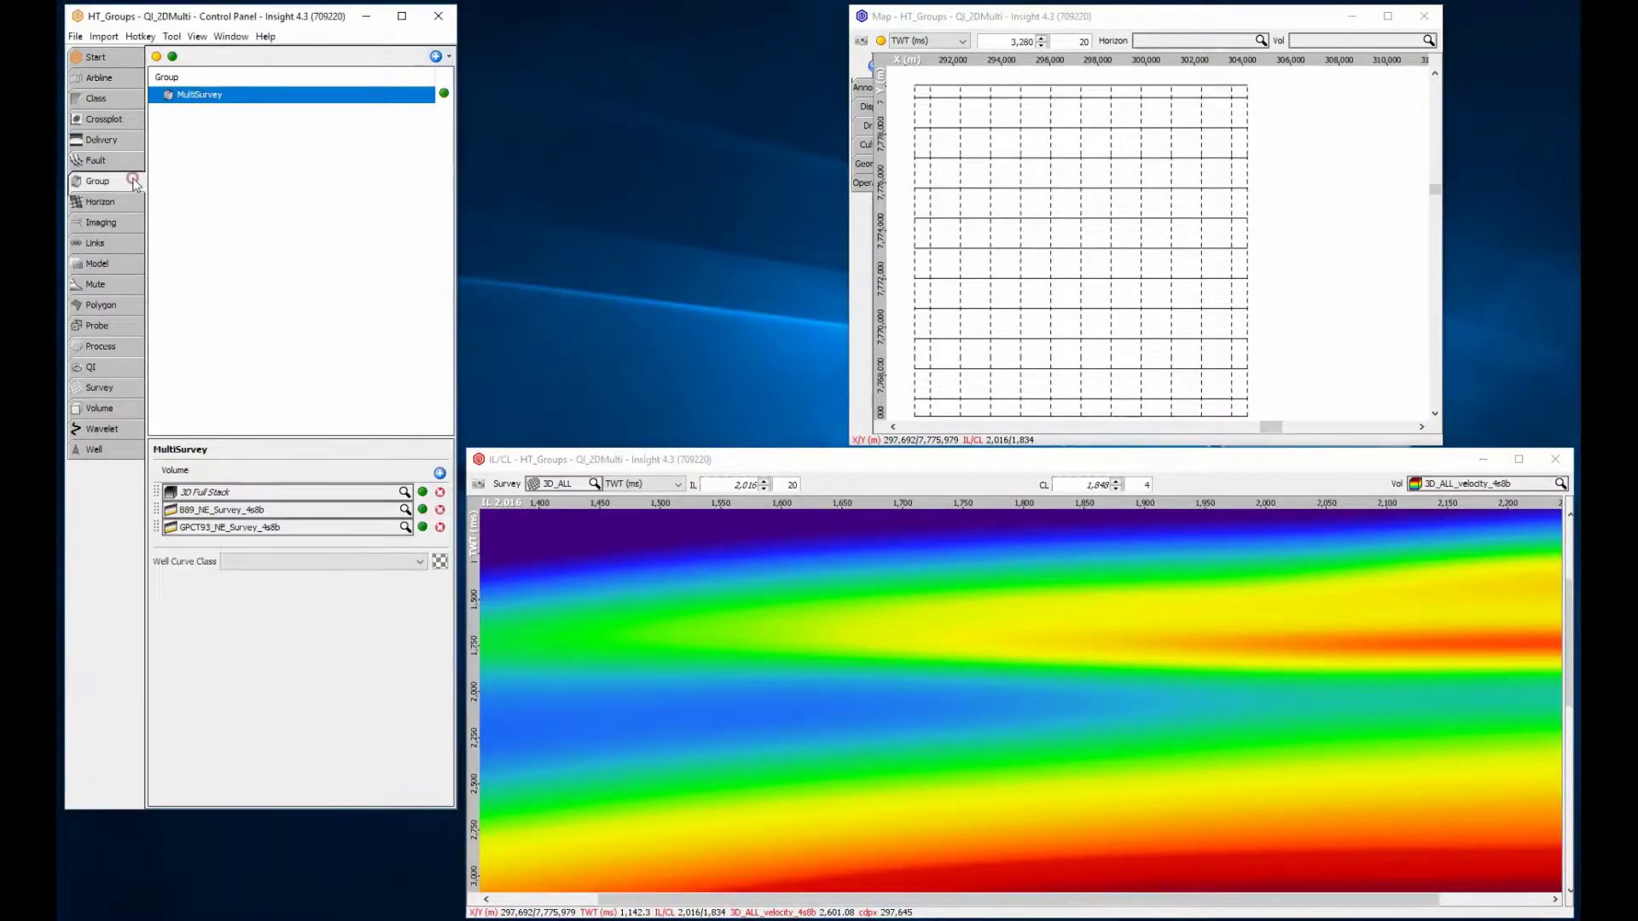
pyautogui.click(447, 56)
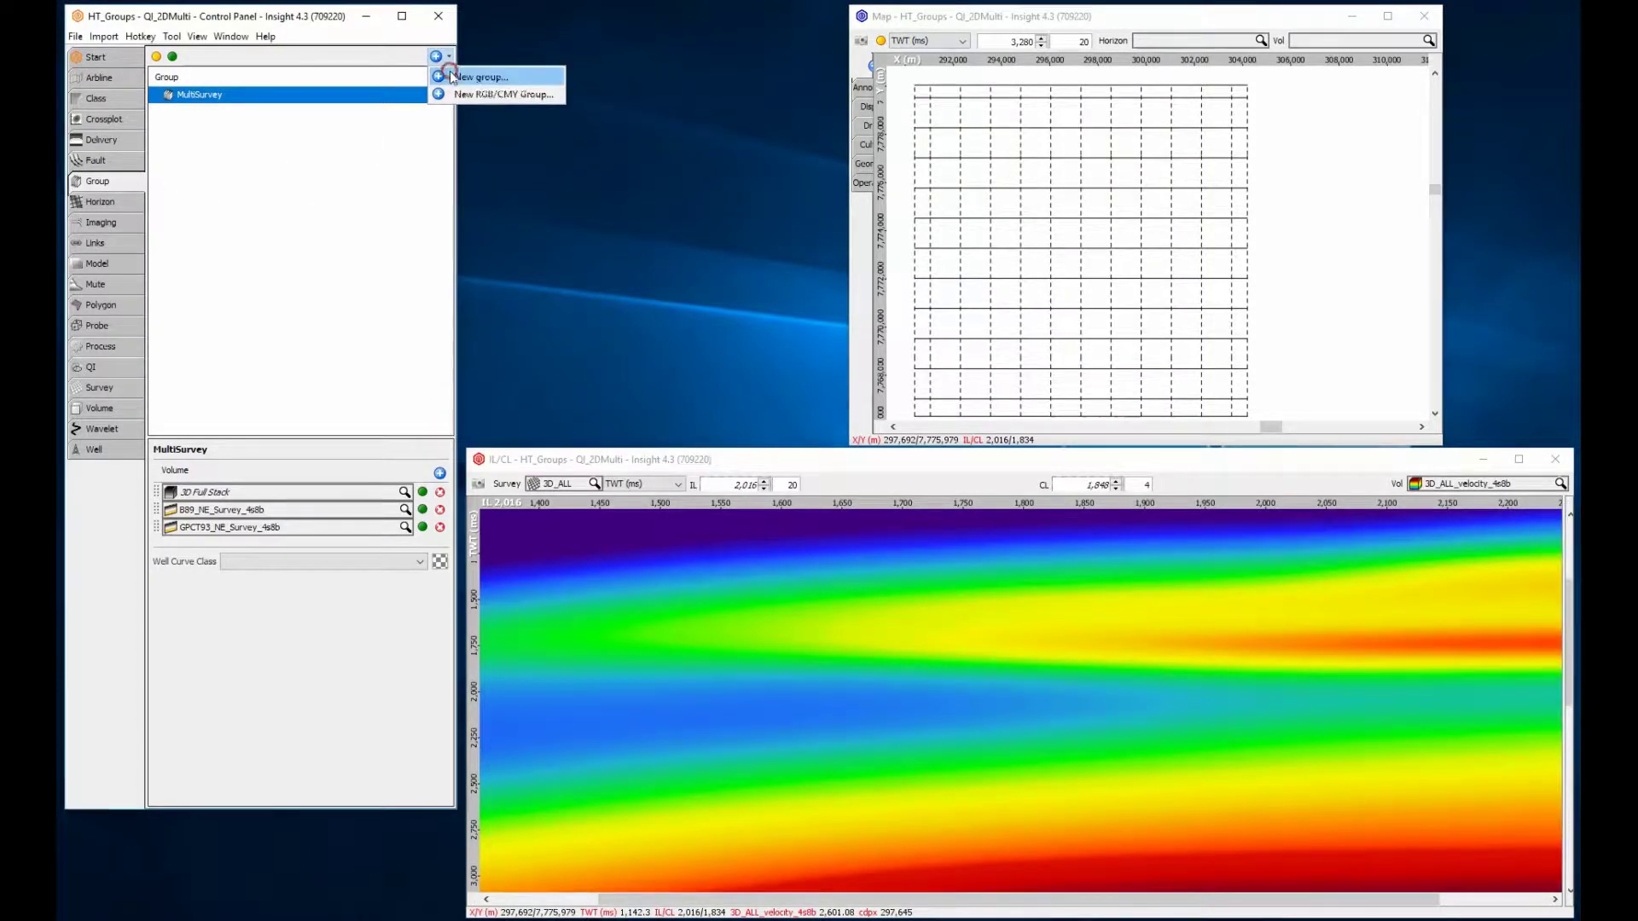
pyautogui.click(450, 74)
pyautogui.write('Vels')
pyautogui.write('ci')
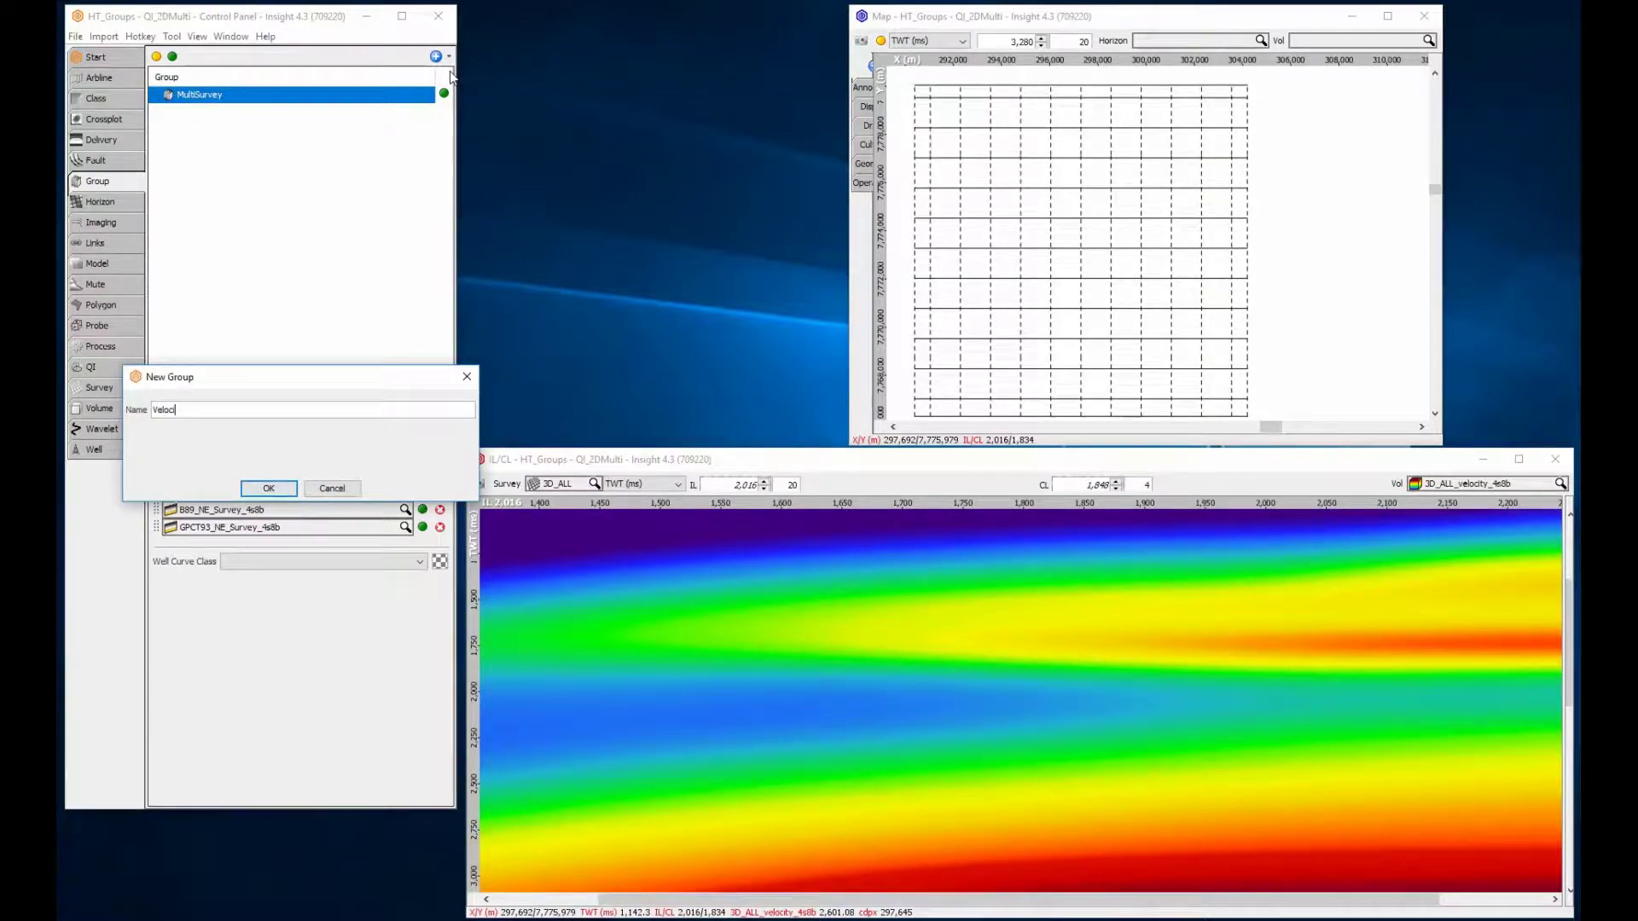
pyautogui.write('ty')
pyautogui.click(278, 488)
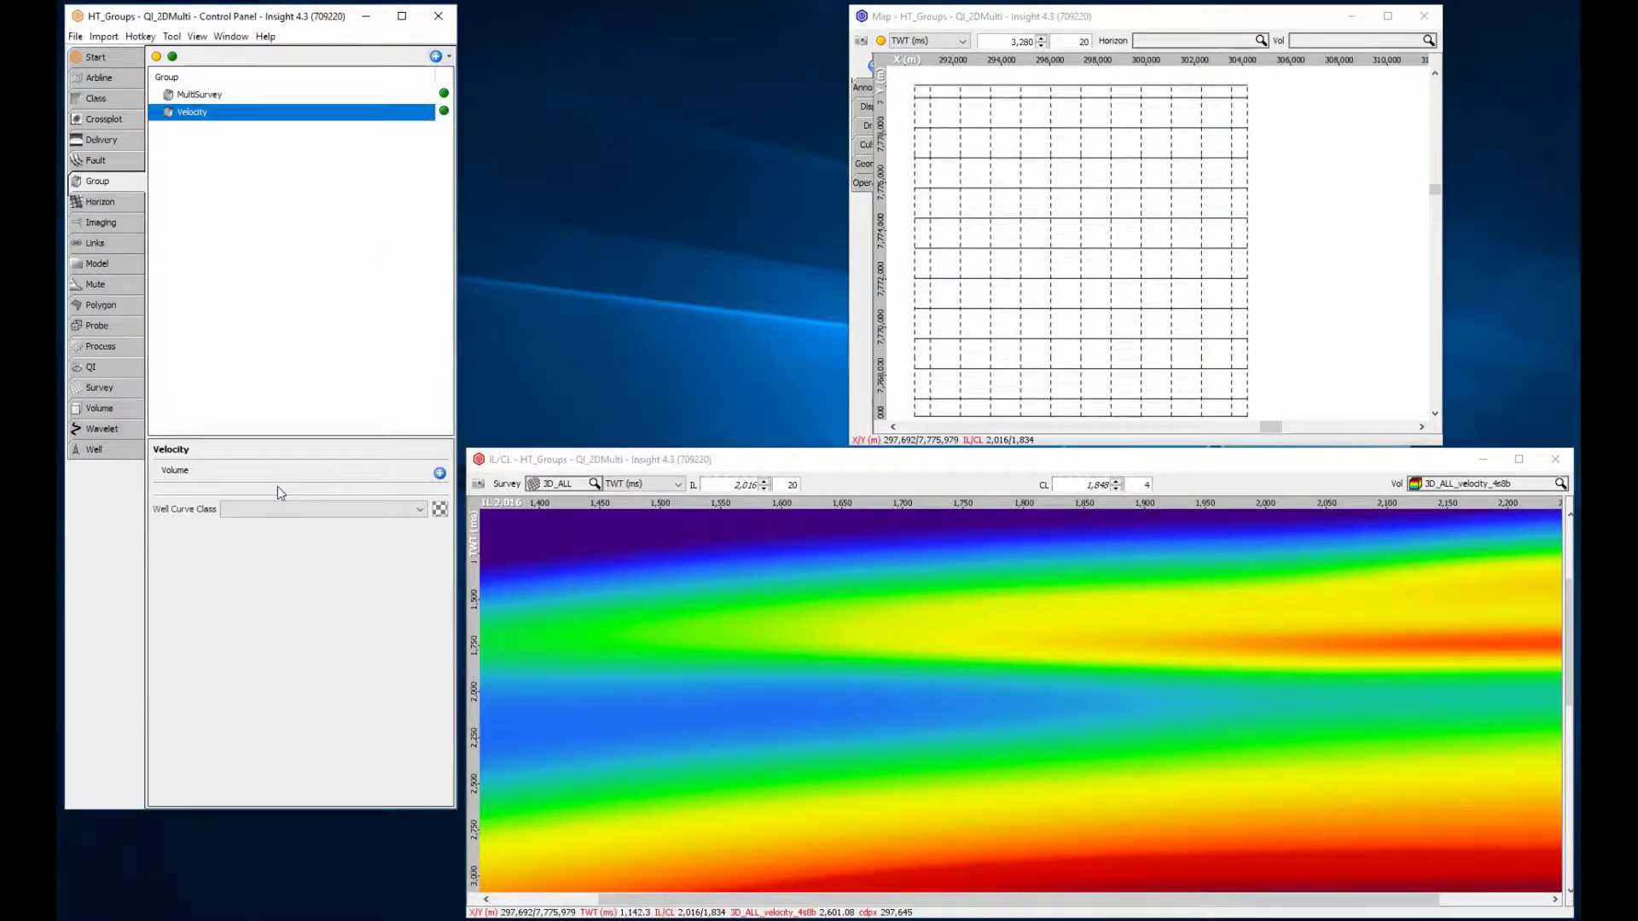
pyautogui.click(440, 473)
pyautogui.click(439, 473)
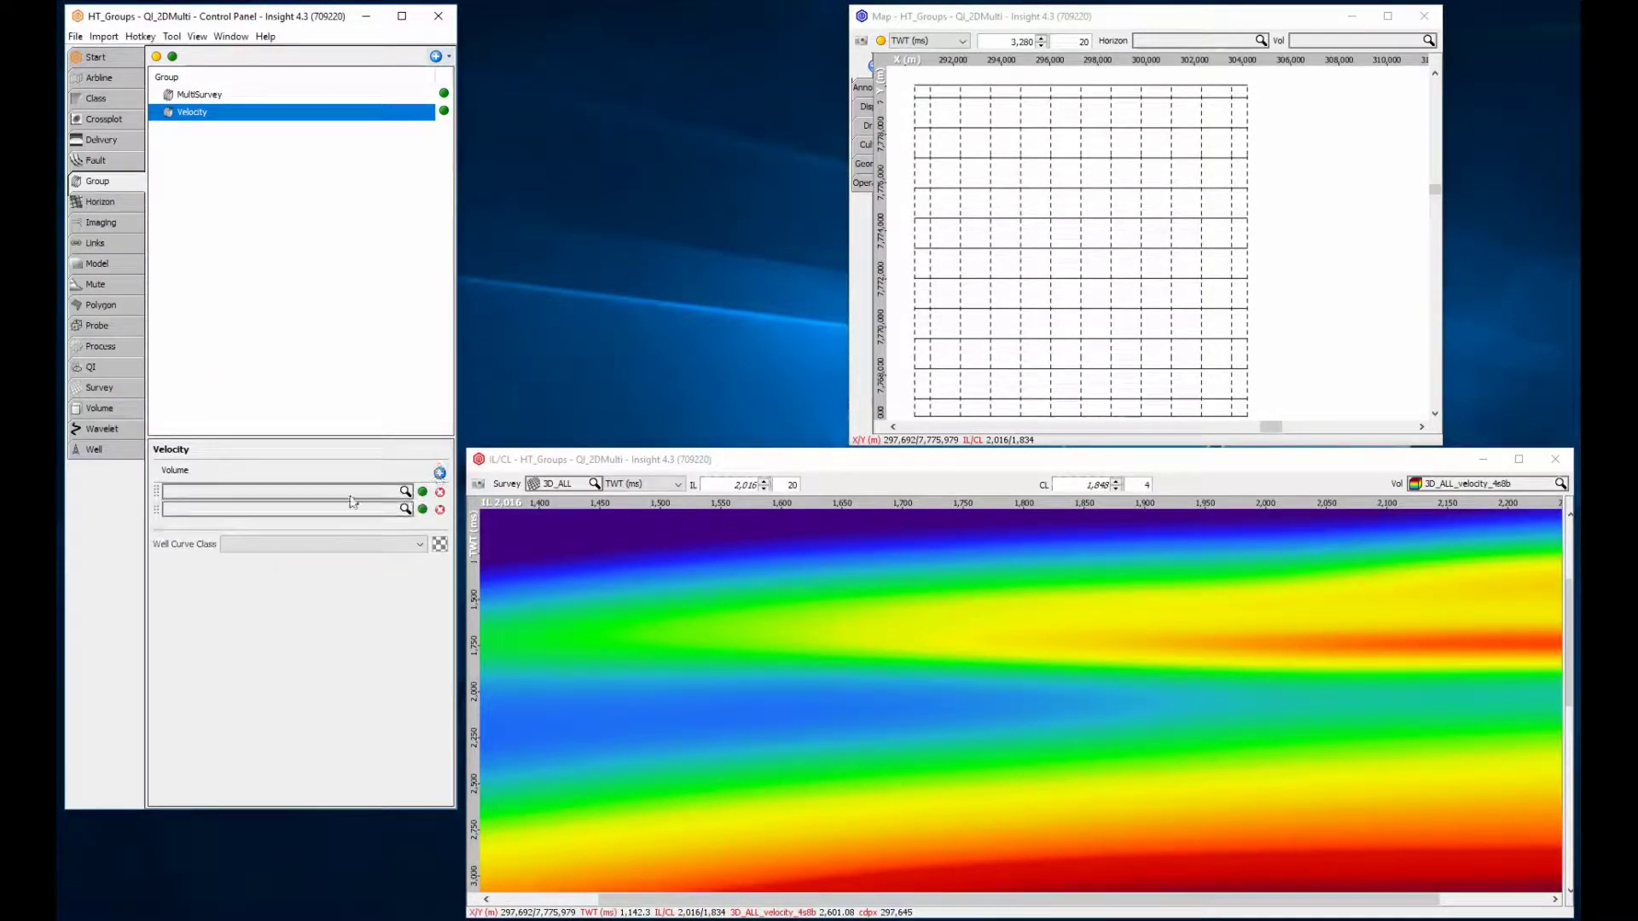
# Put 3D_ALL_velocity_4s8b and 3D Full Stack in the rows and show Velocity in the section
pyautogui.click(341, 493)
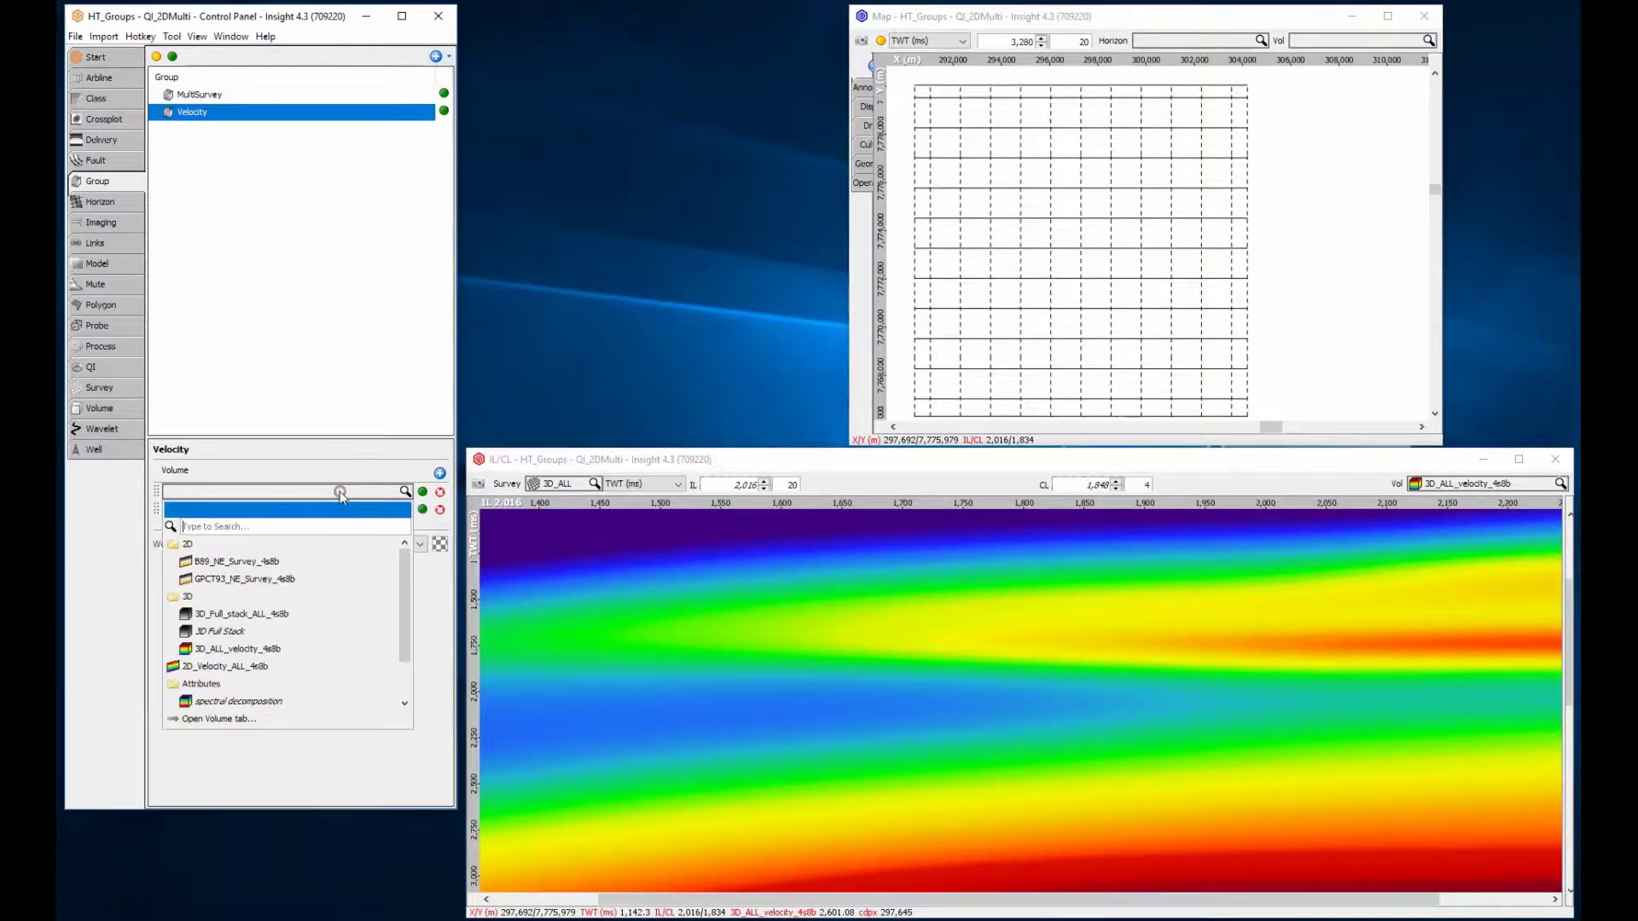
pyautogui.click(270, 649)
pyautogui.click(271, 508)
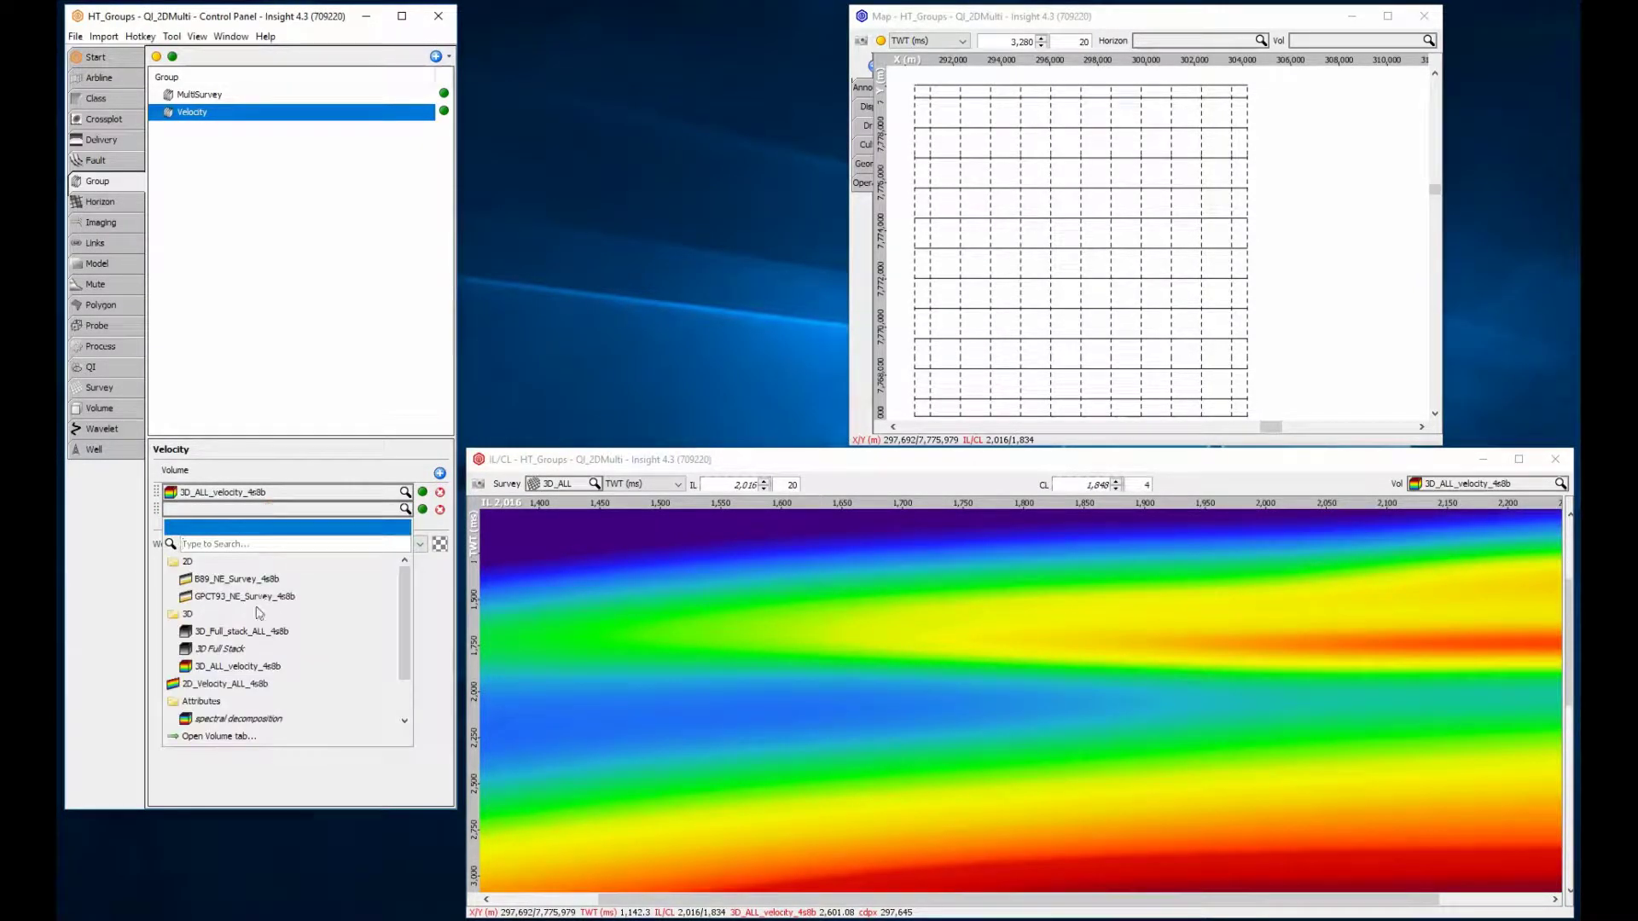
pyautogui.click(239, 648)
pyautogui.click(1498, 483)
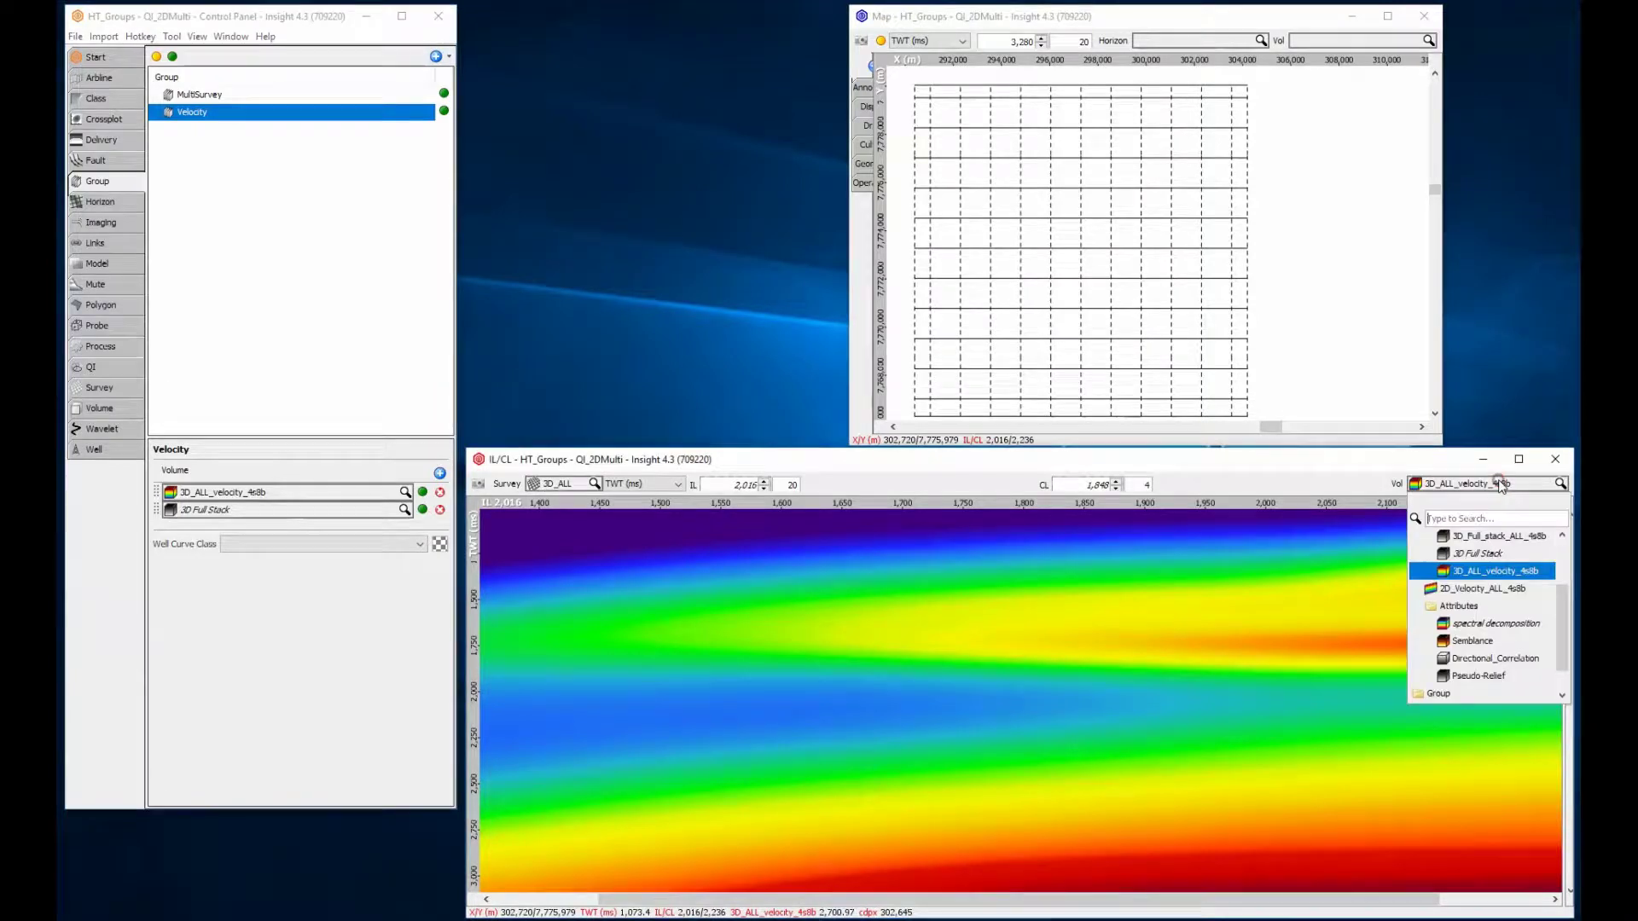
pyautogui.scroll(-2, 1551, 651)
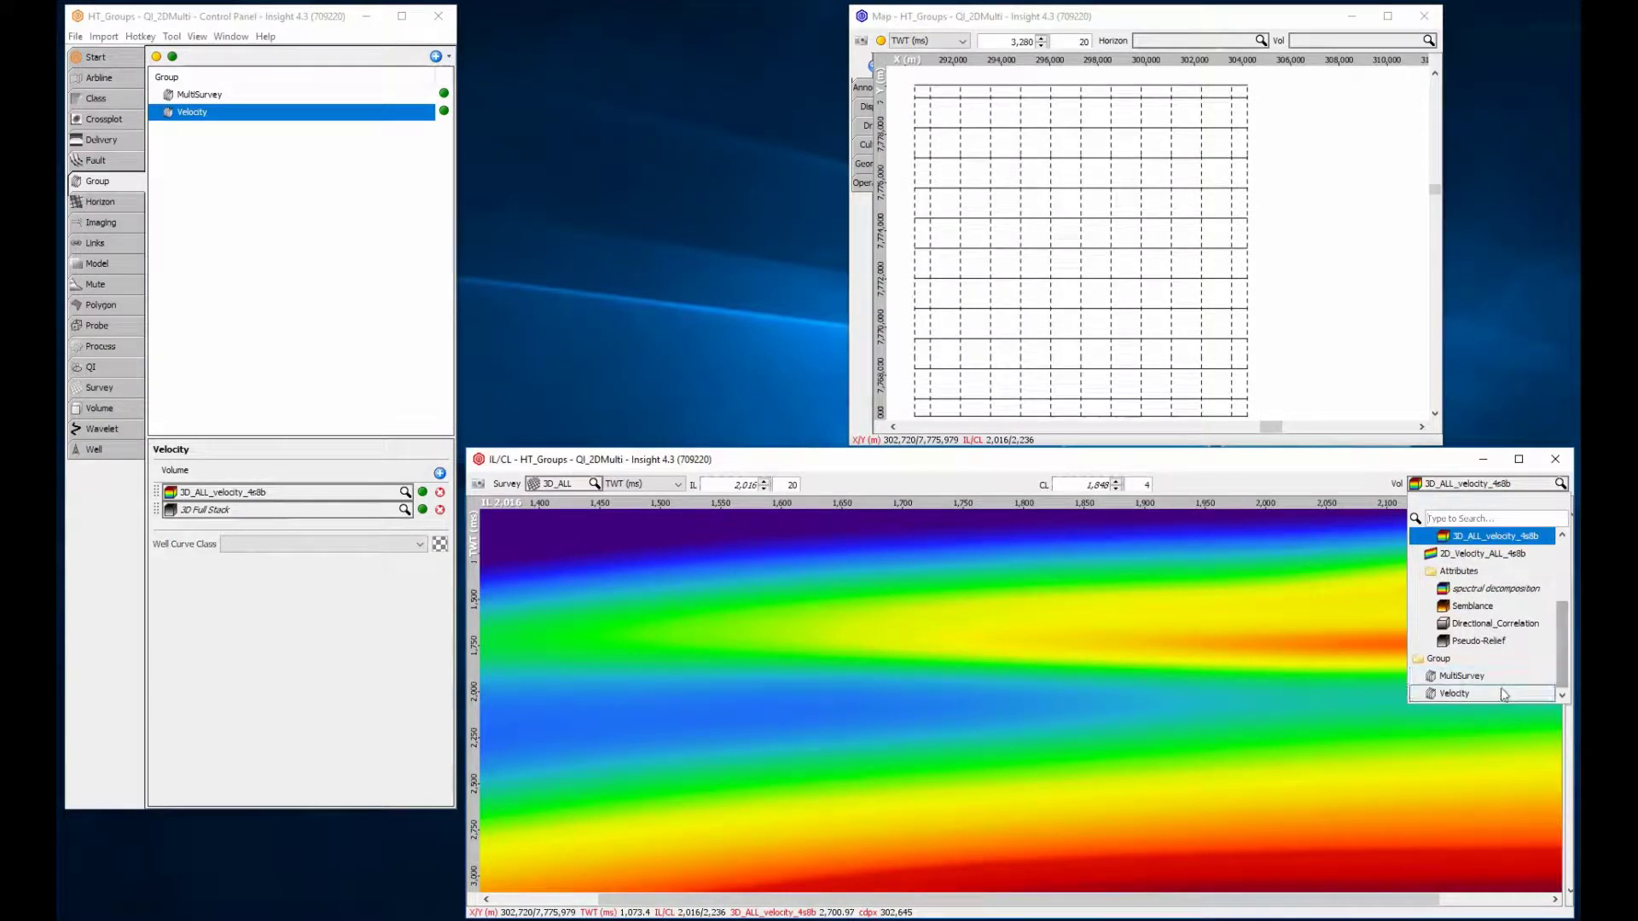
pyautogui.click(1454, 694)
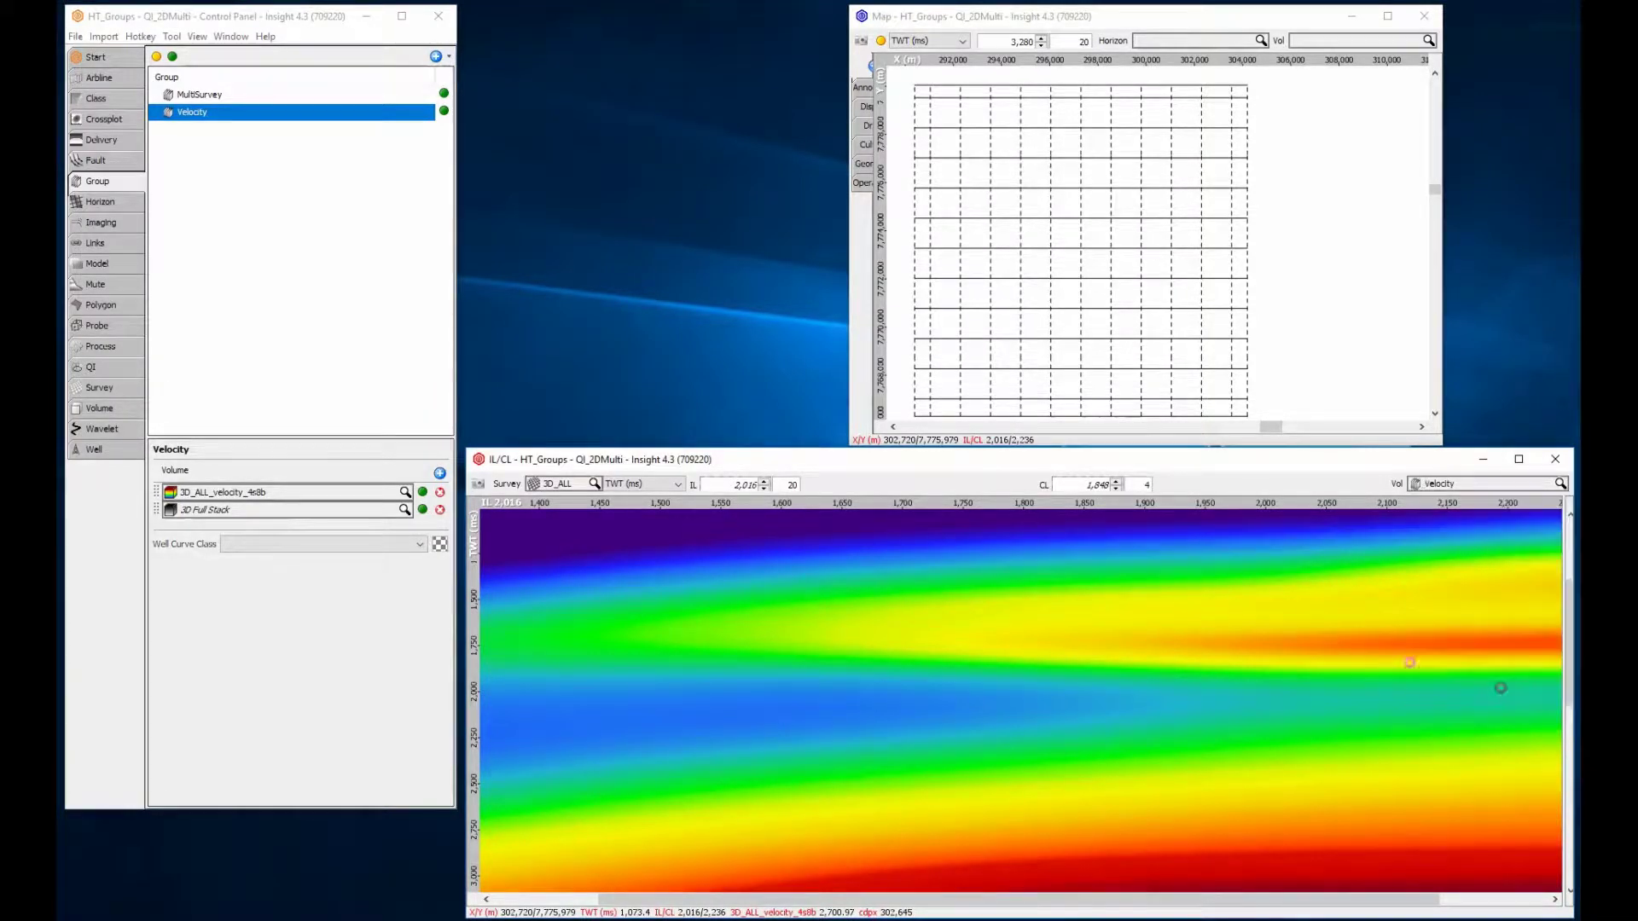
# Lower the Velocity (Interval) colour class opacity so the overlay is semi-transparent
pyautogui.click(128, 104)
pyautogui.click(227, 362)
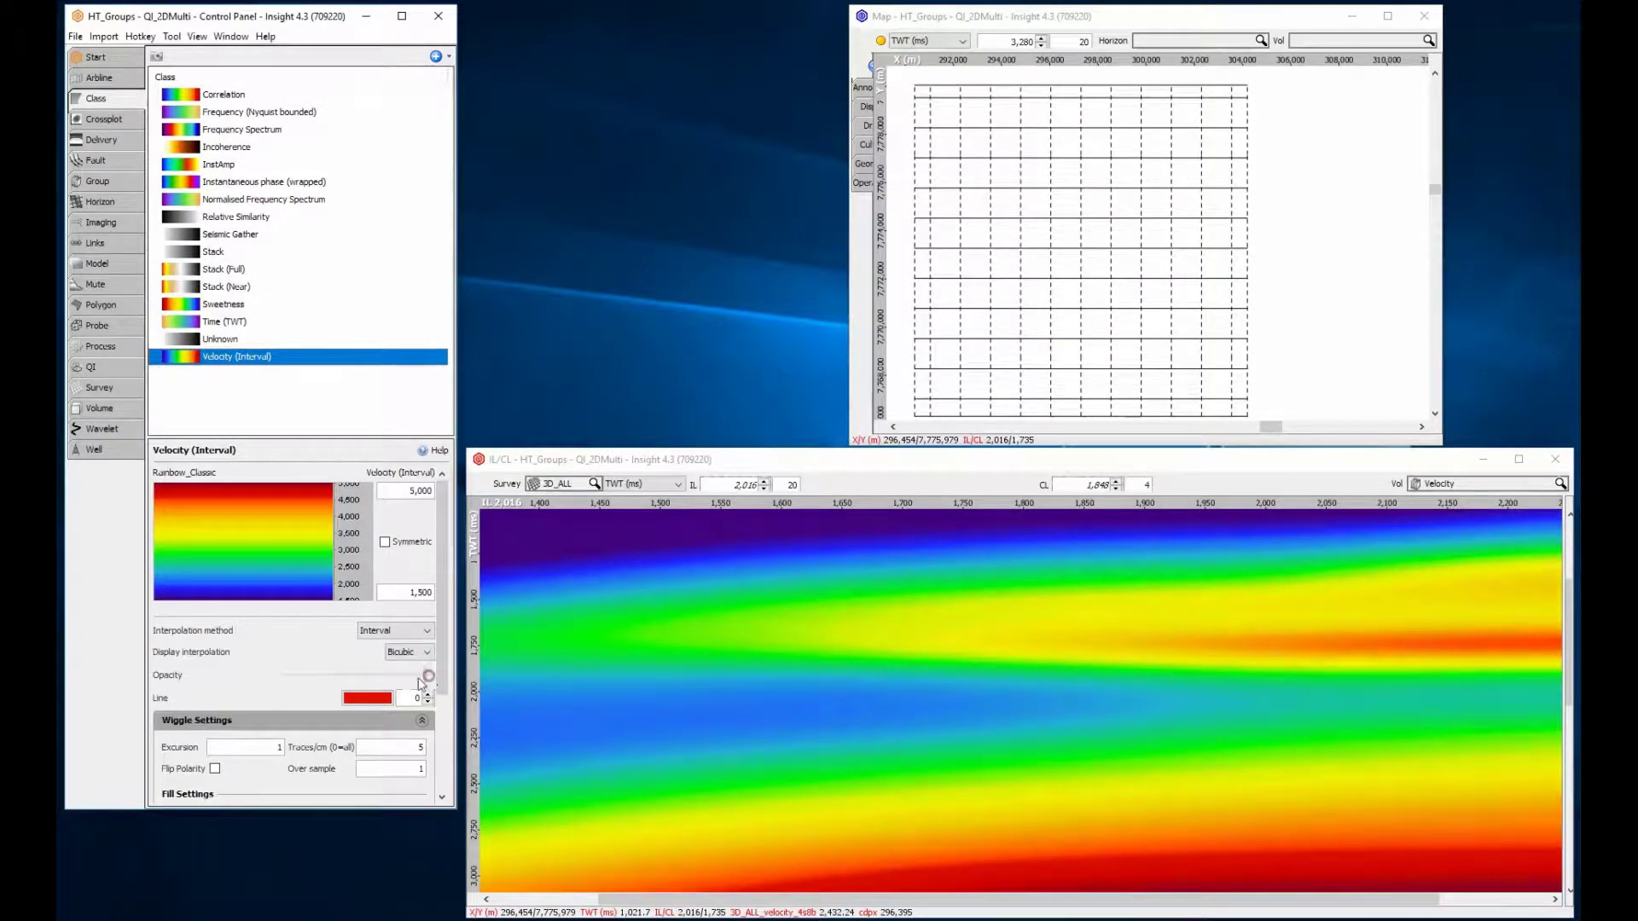
pyautogui.moveTo(430, 675); pyautogui.dragTo(341, 681)
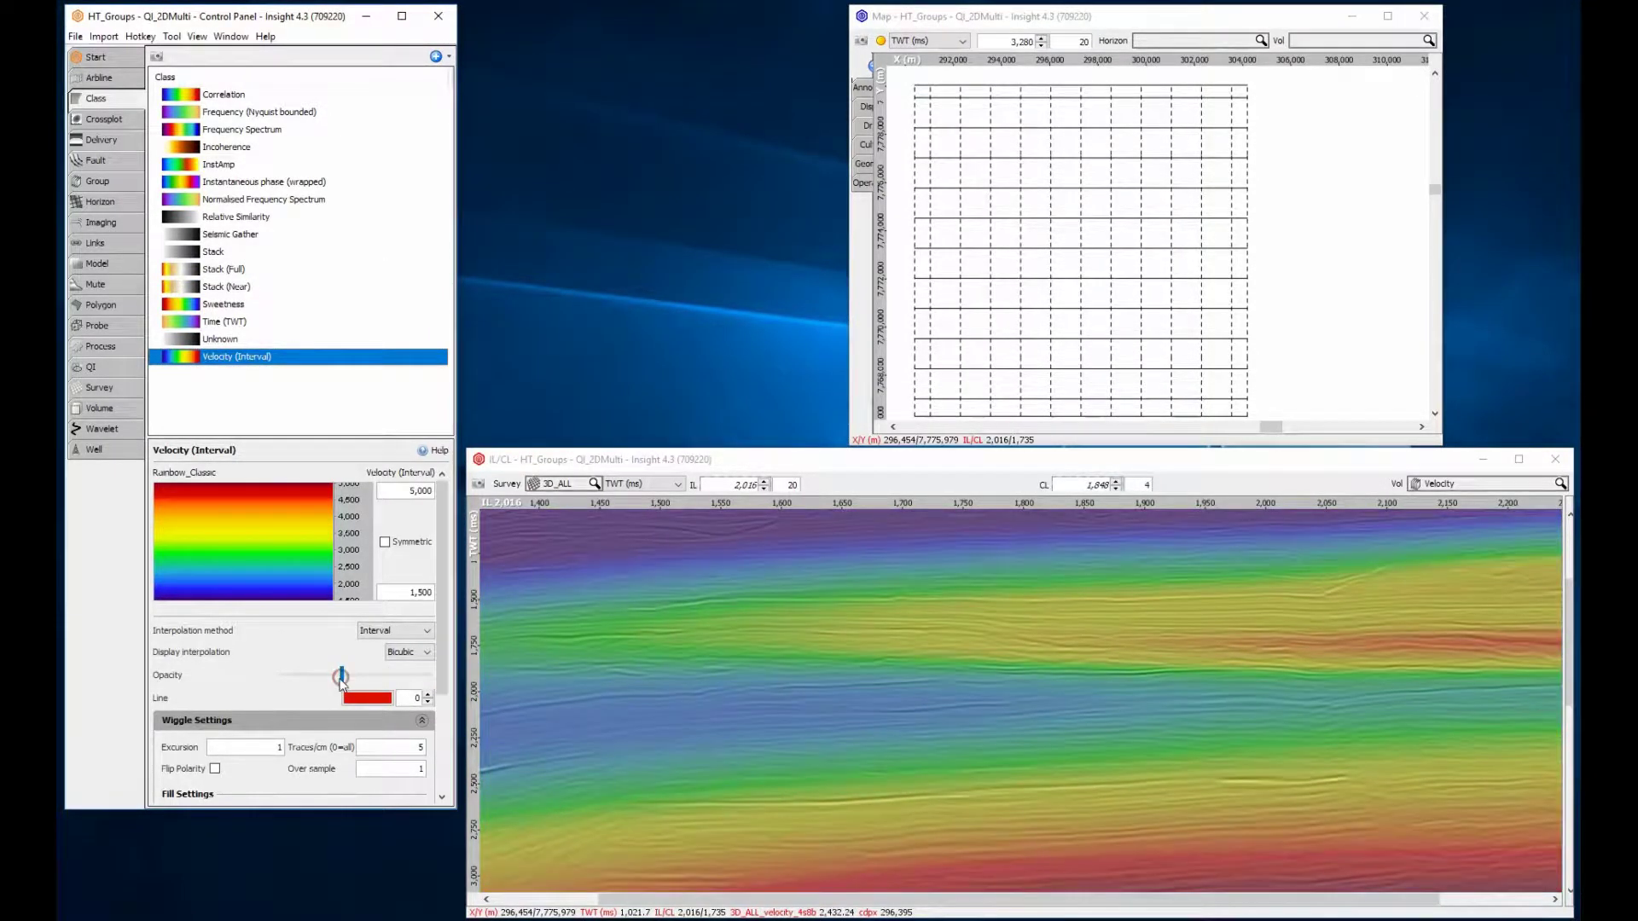
pyautogui.click(231, 36)
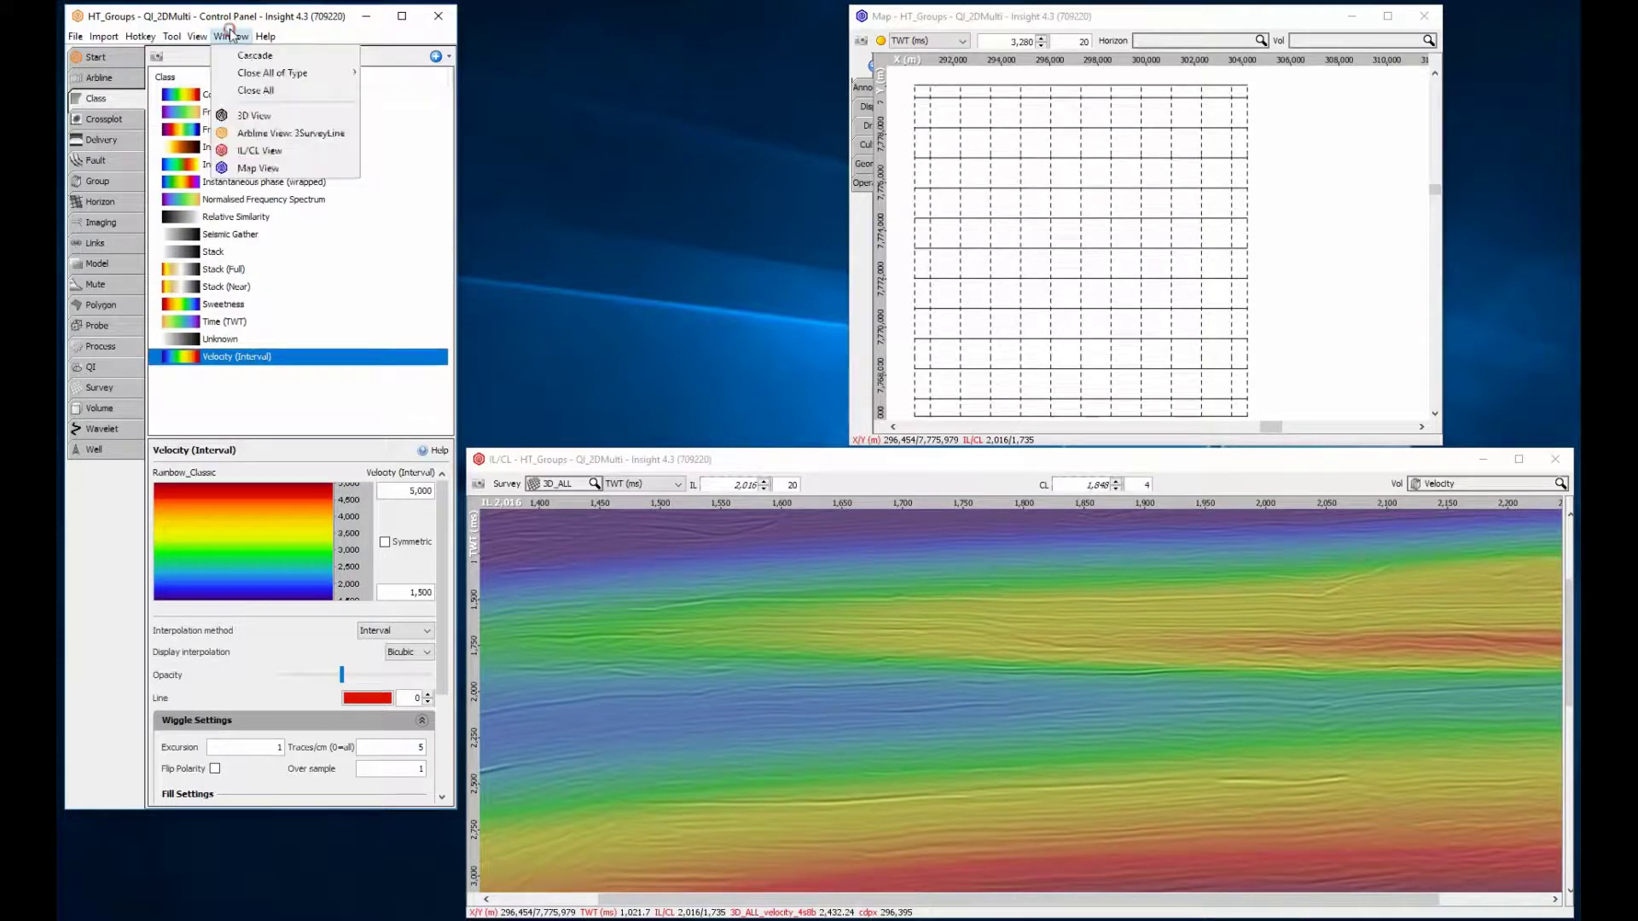
# Bring up the 3D view showing 3D_Full_stack_ALL_4s8b, rotated to face northeast
pyautogui.click(245, 115)
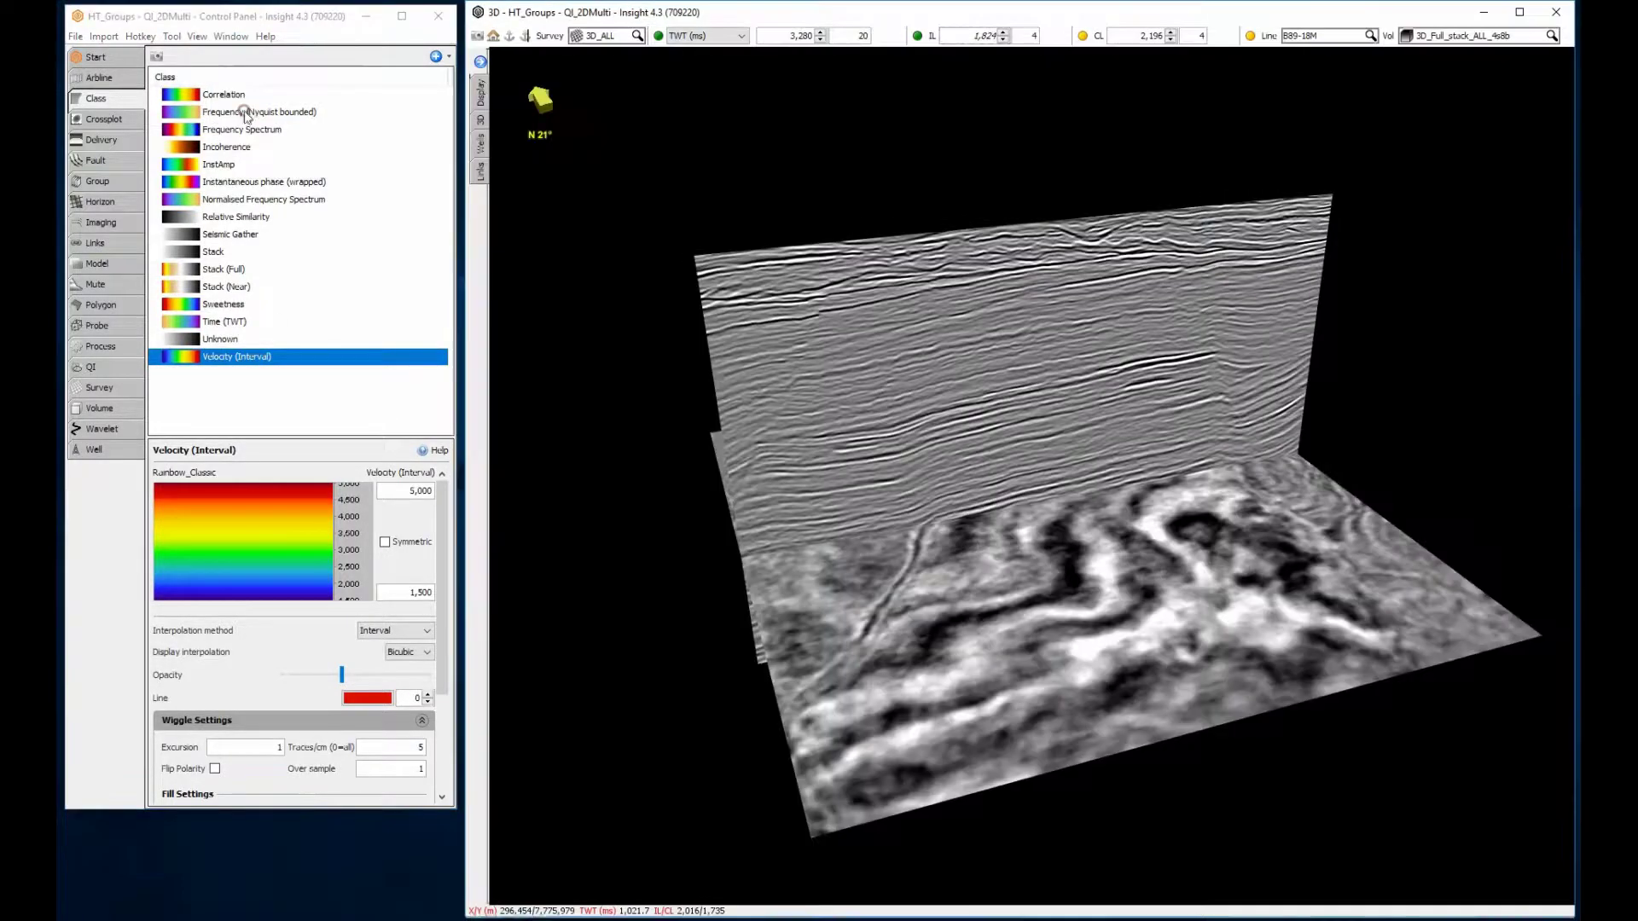
pyautogui.click(1440, 37)
pyautogui.click(1465, 195)
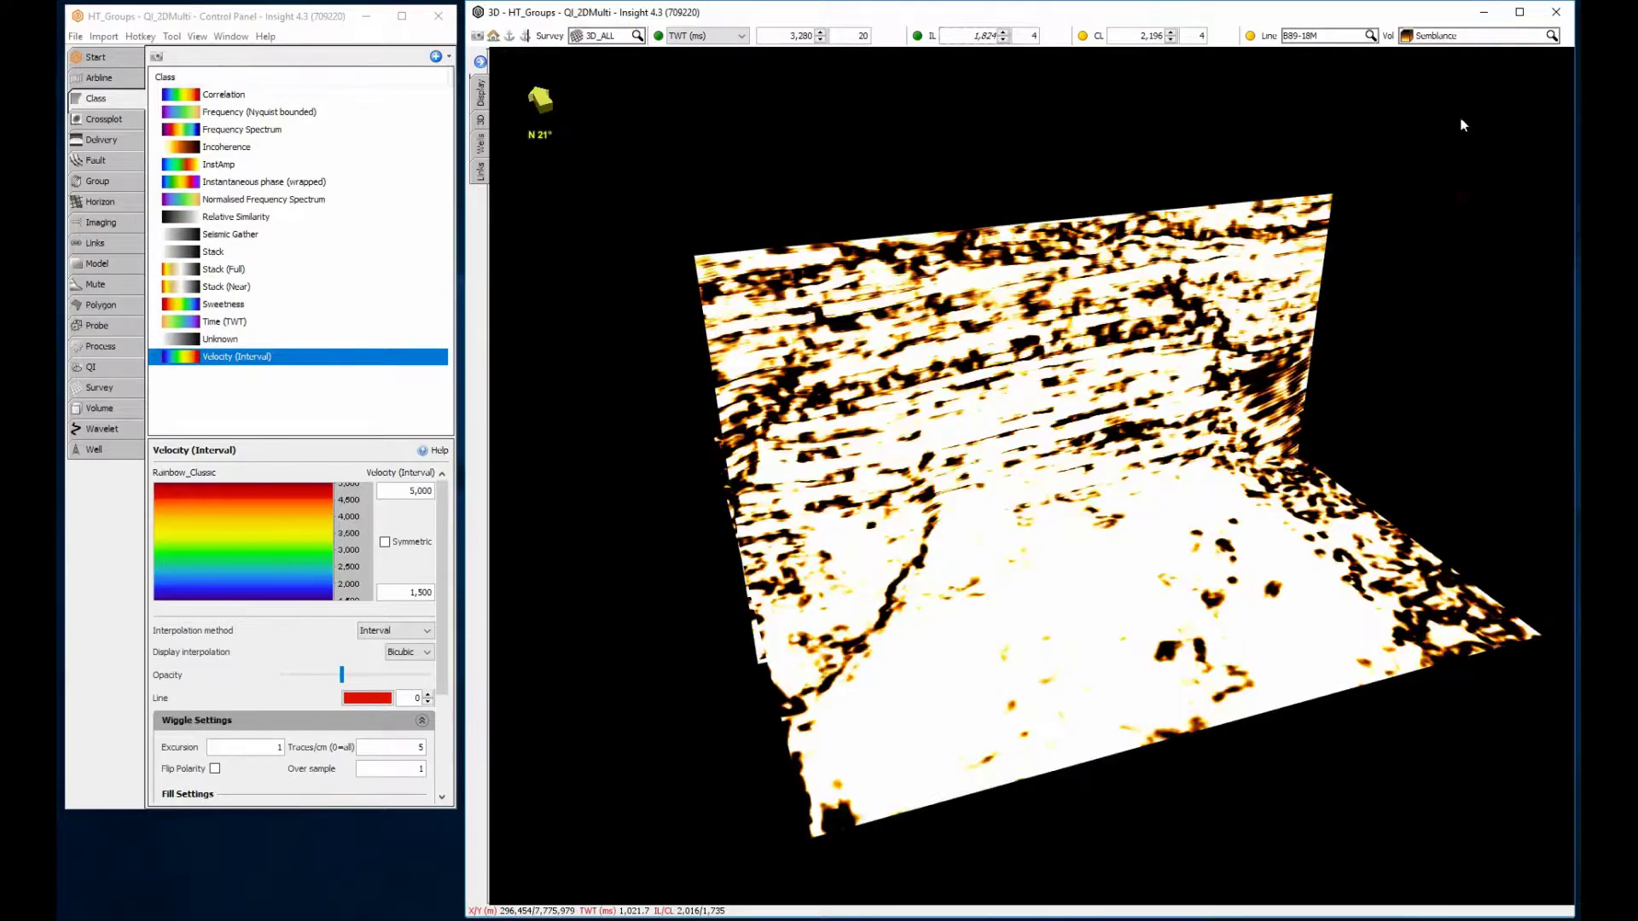
pyautogui.click(1463, 38)
pyautogui.click(1460, 90)
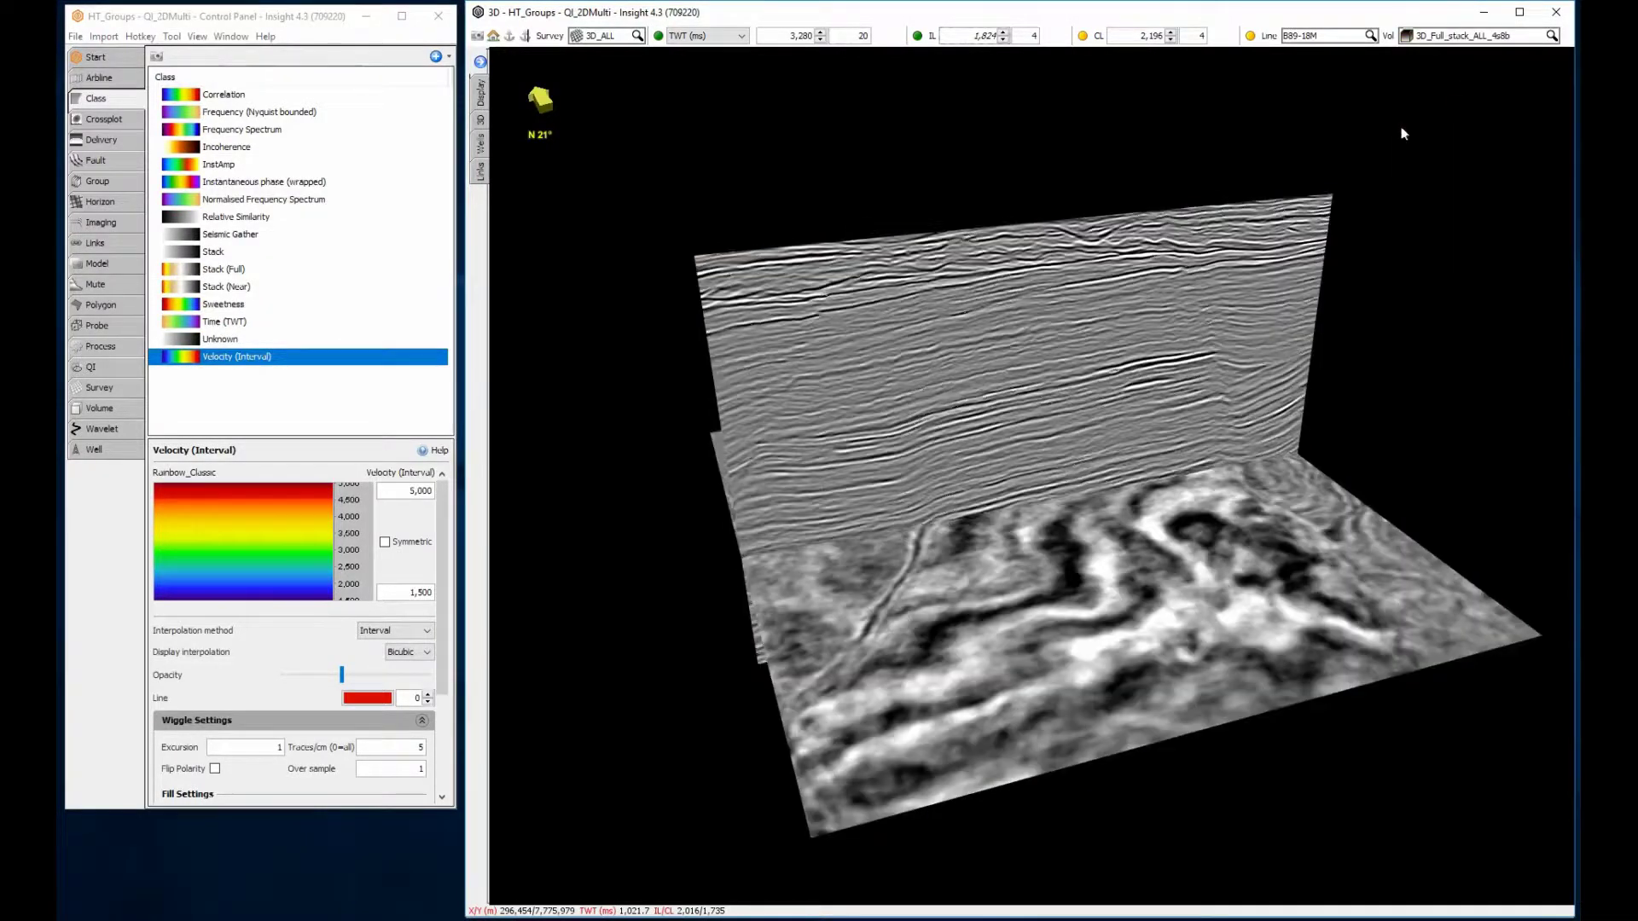
pyautogui.moveTo(1010, 520); pyautogui.dragTo(1034, 509)
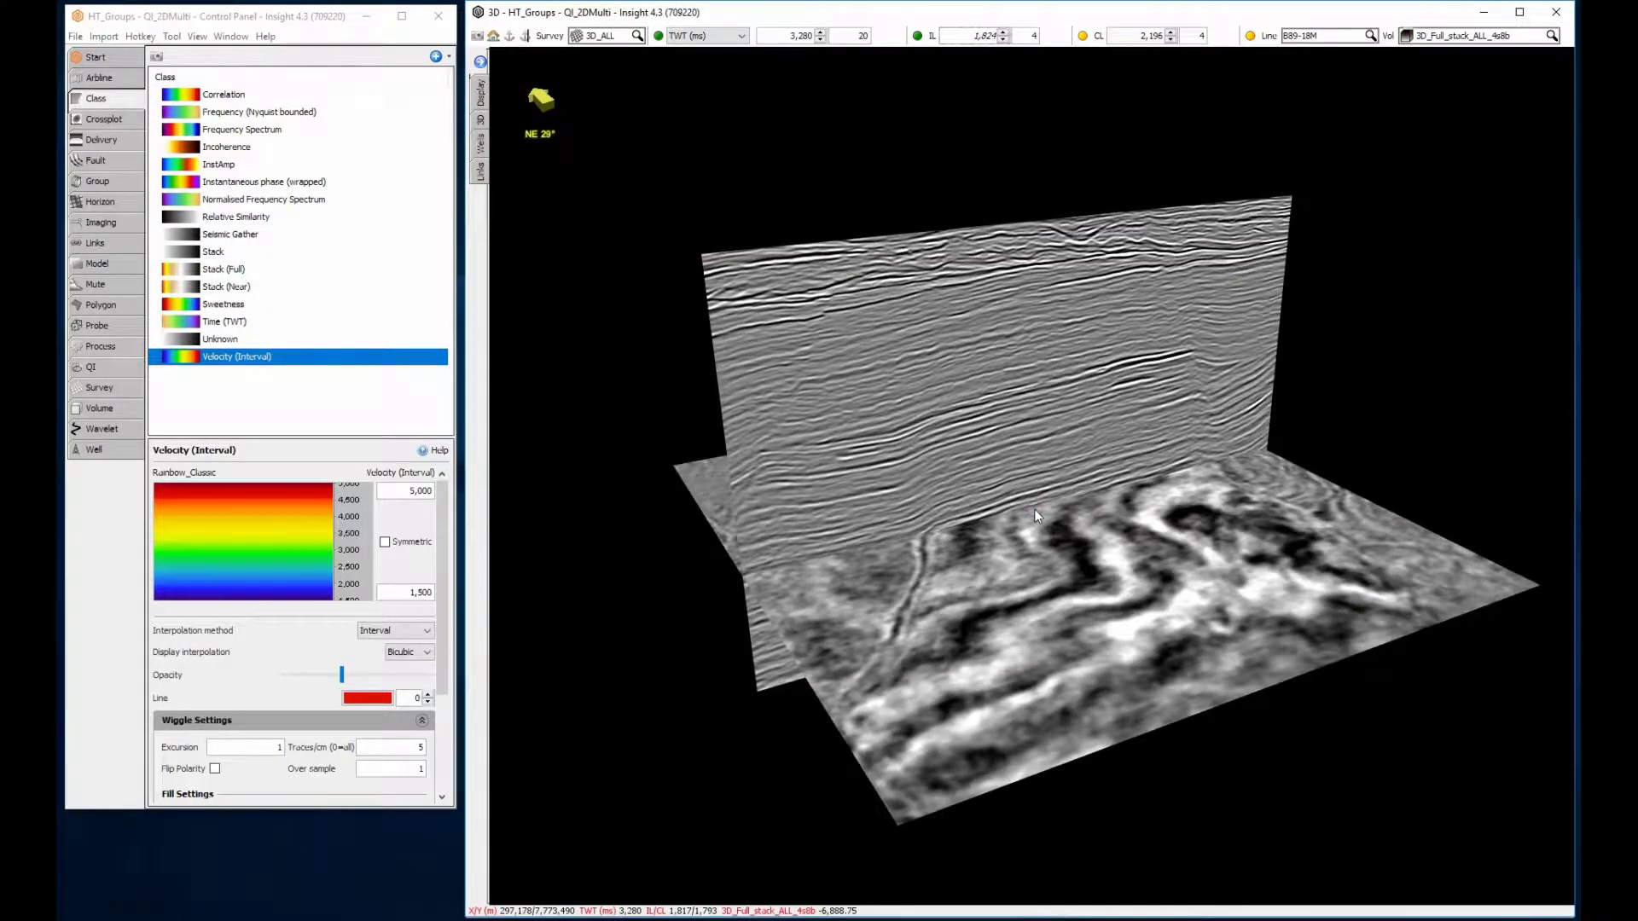
# Start a new group named Attributes
pyautogui.click(98, 181)
pyautogui.click(438, 56)
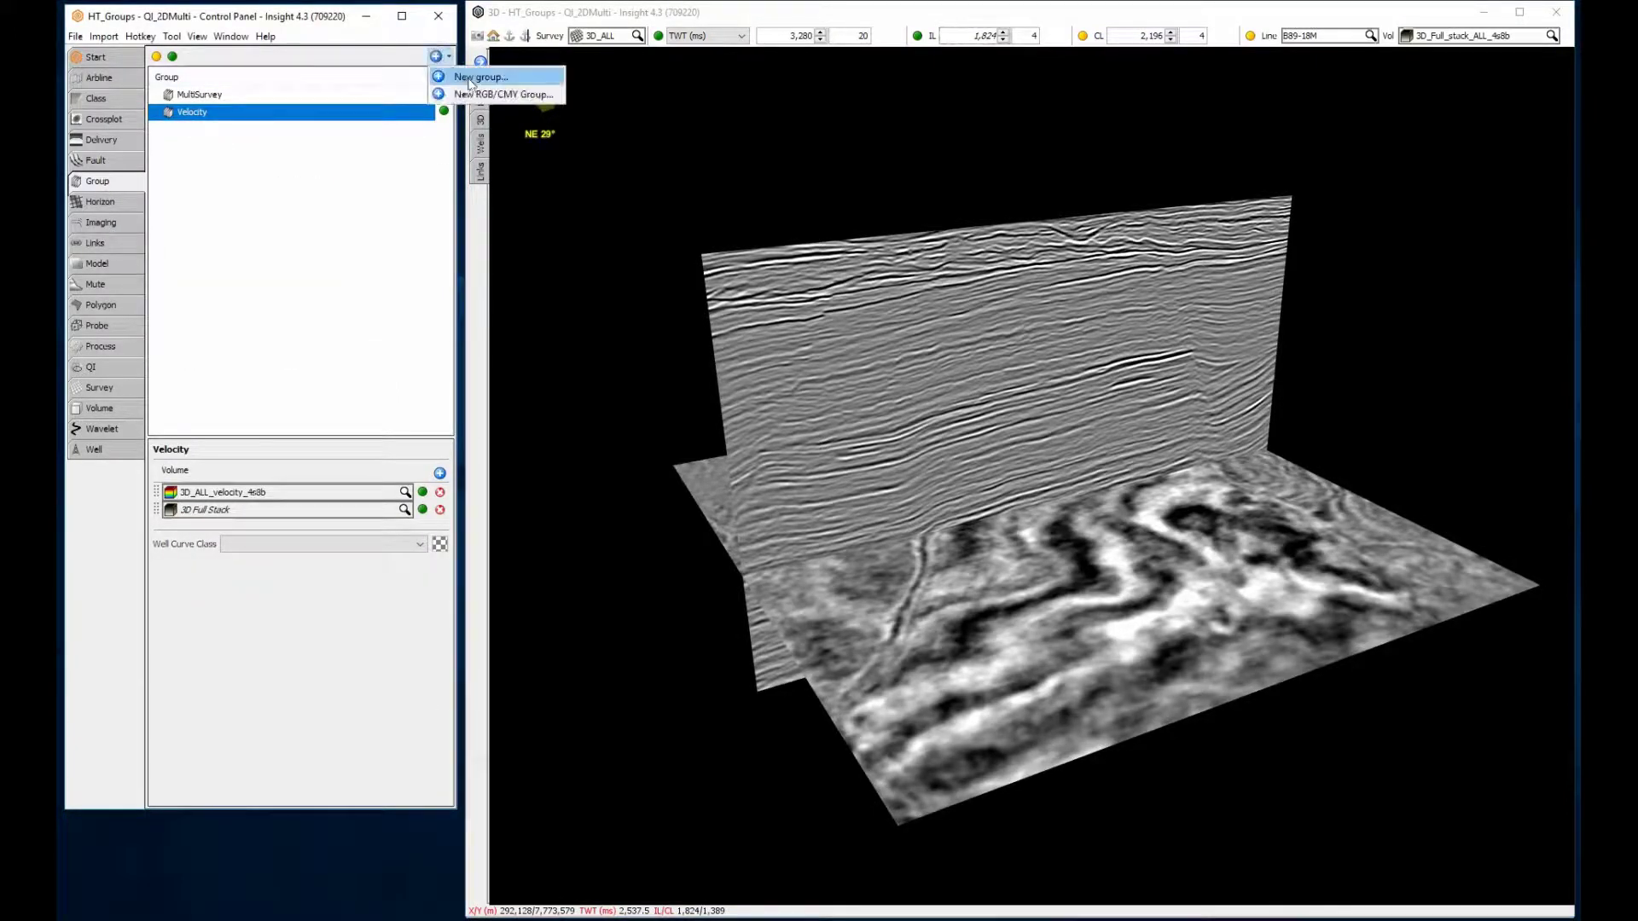
pyautogui.click(474, 77)
pyautogui.write('Attributes')
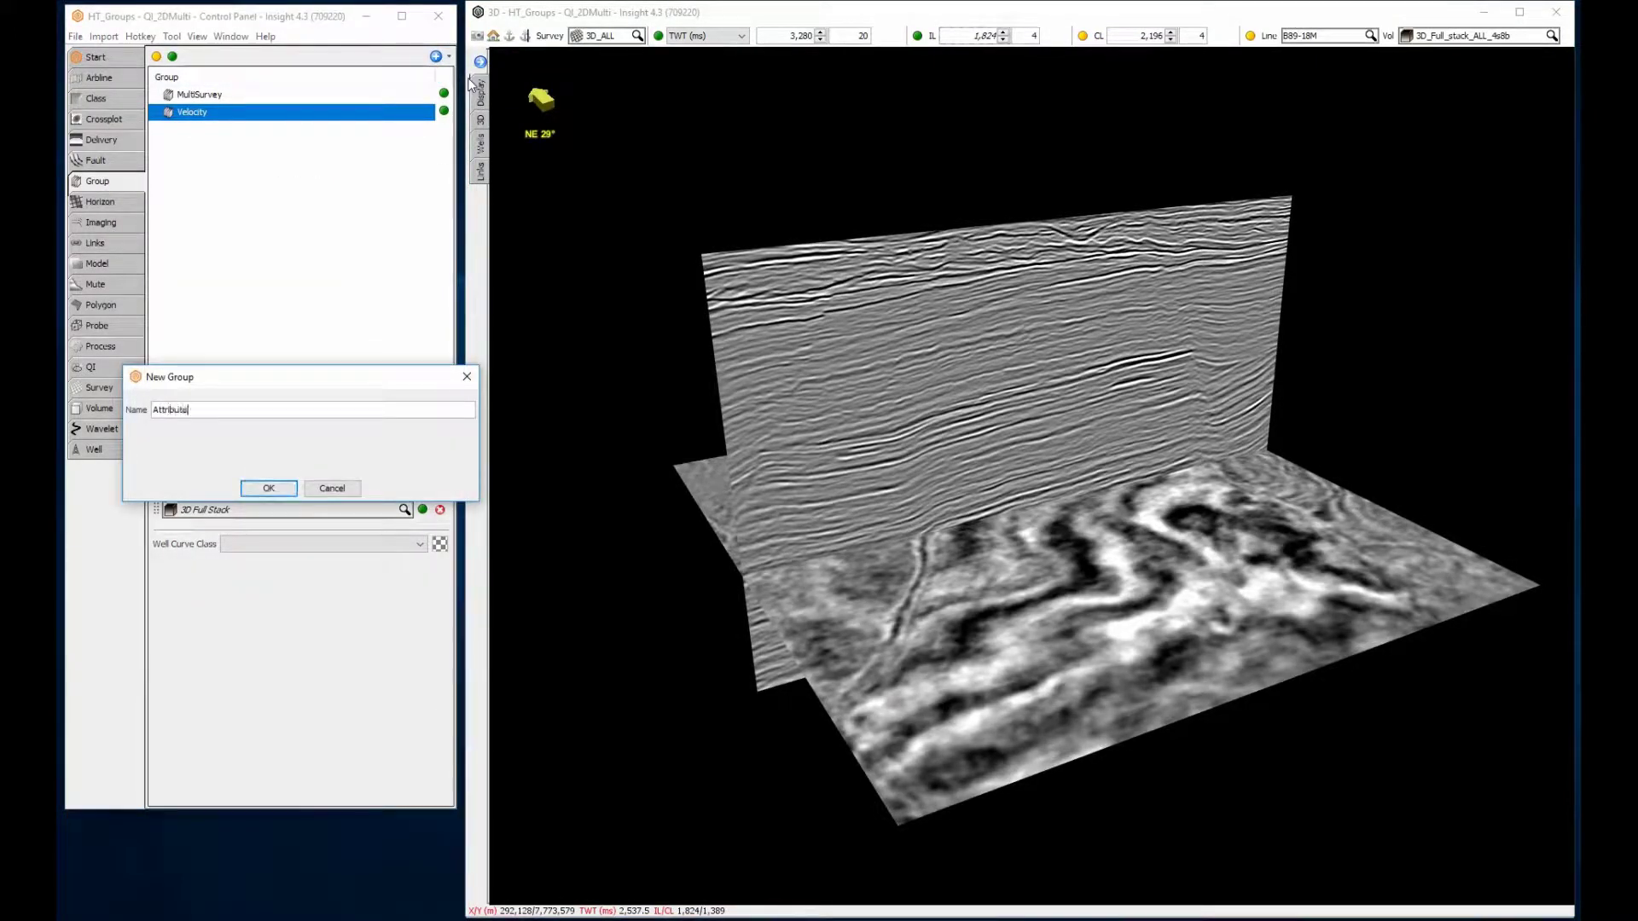
# Create the Attributes group with four empty volume rows
pyautogui.press('Return')
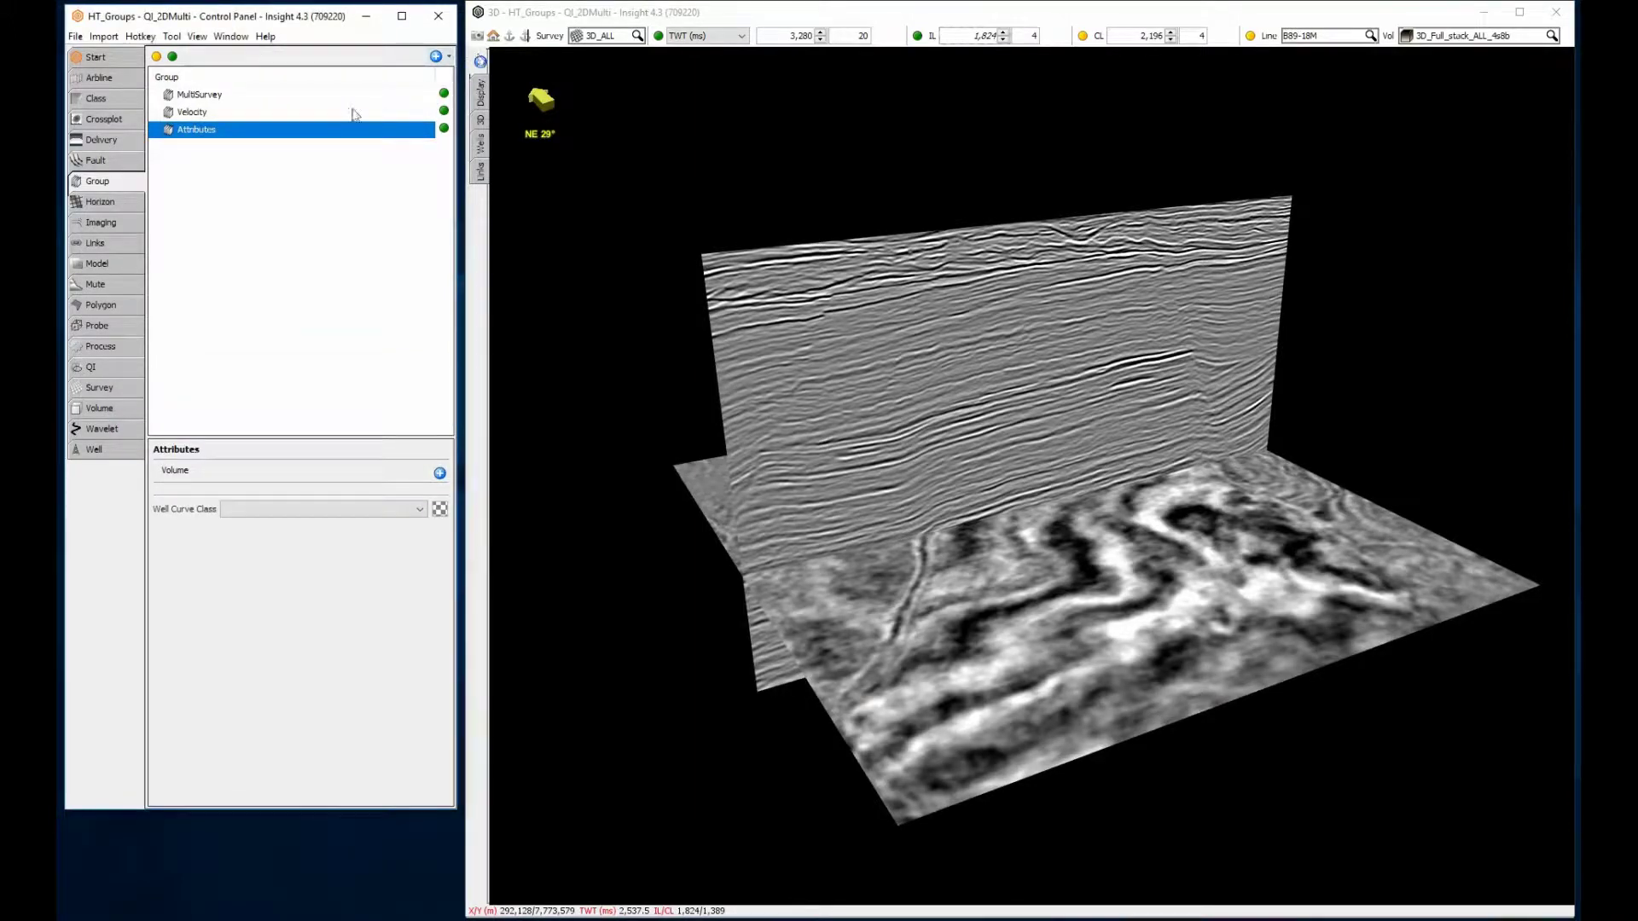
pyautogui.click(439, 473)
pyautogui.click(439, 473)
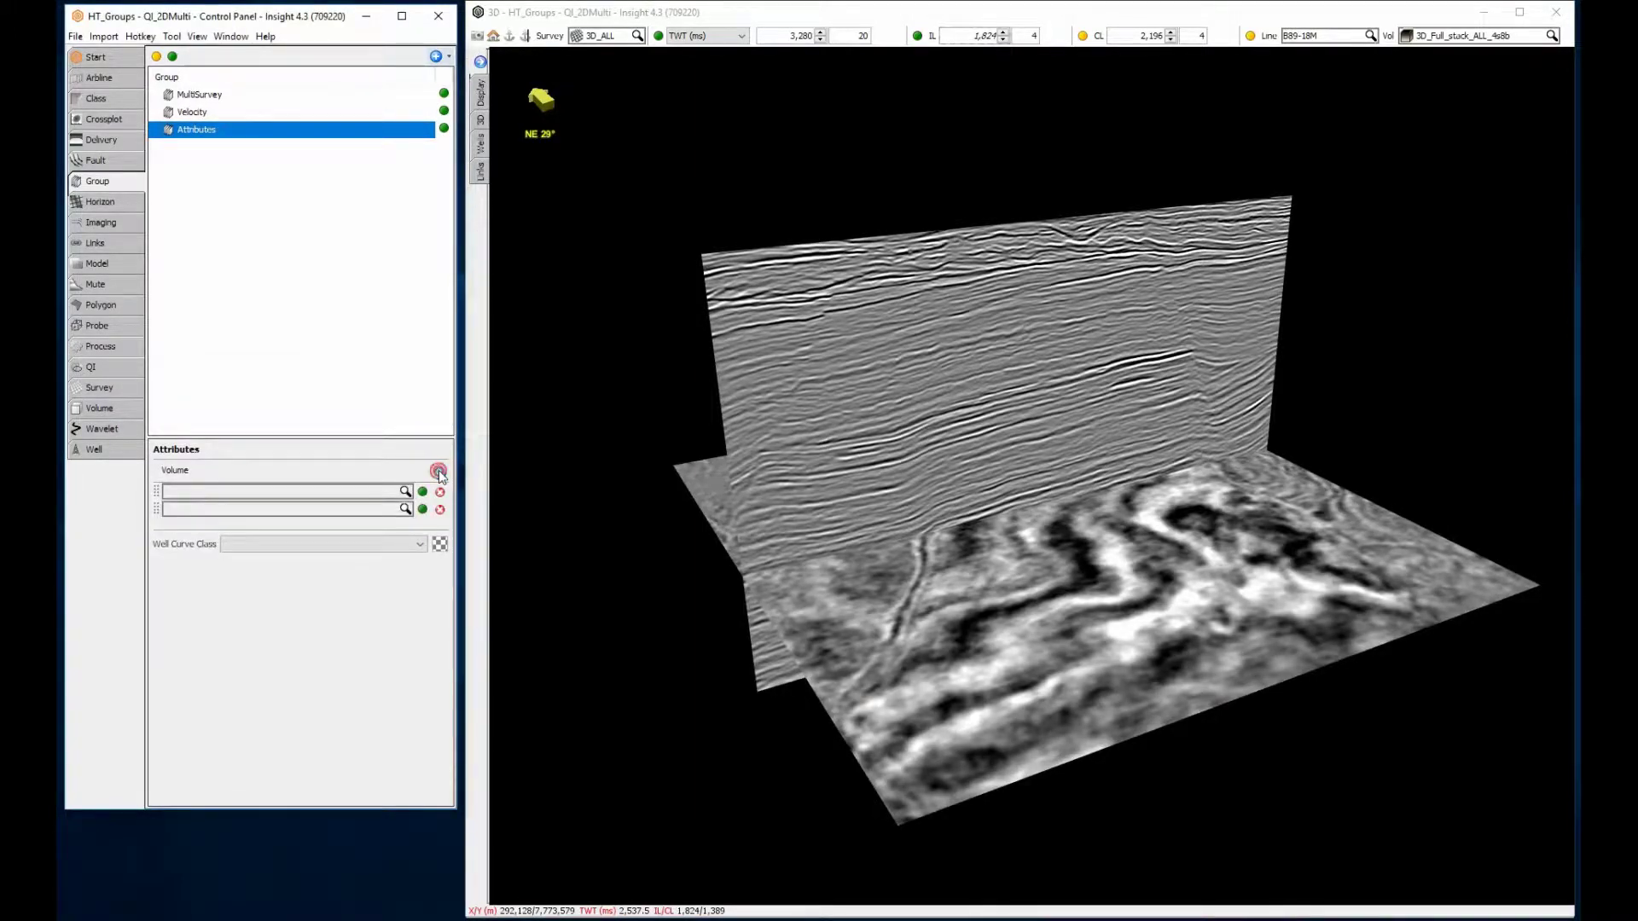
pyautogui.click(439, 474)
pyautogui.click(439, 473)
# Put 3D_Full_stack_ALL_4s8b and Semblance in the first two rows
pyautogui.click(350, 490)
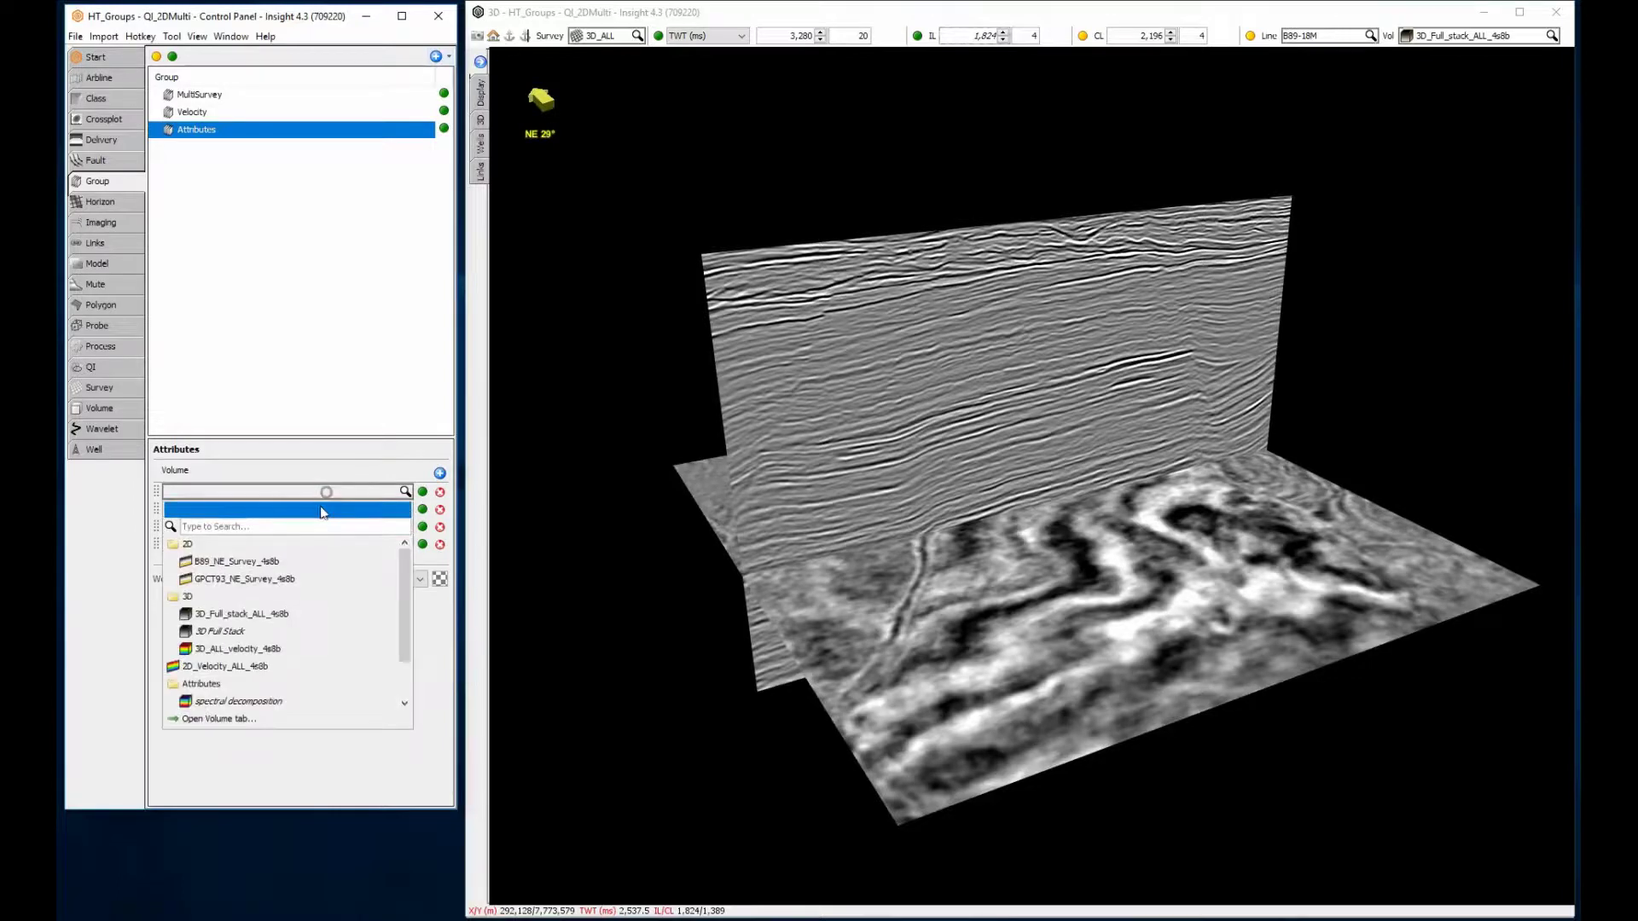
pyautogui.click(277, 615)
pyautogui.click(230, 513)
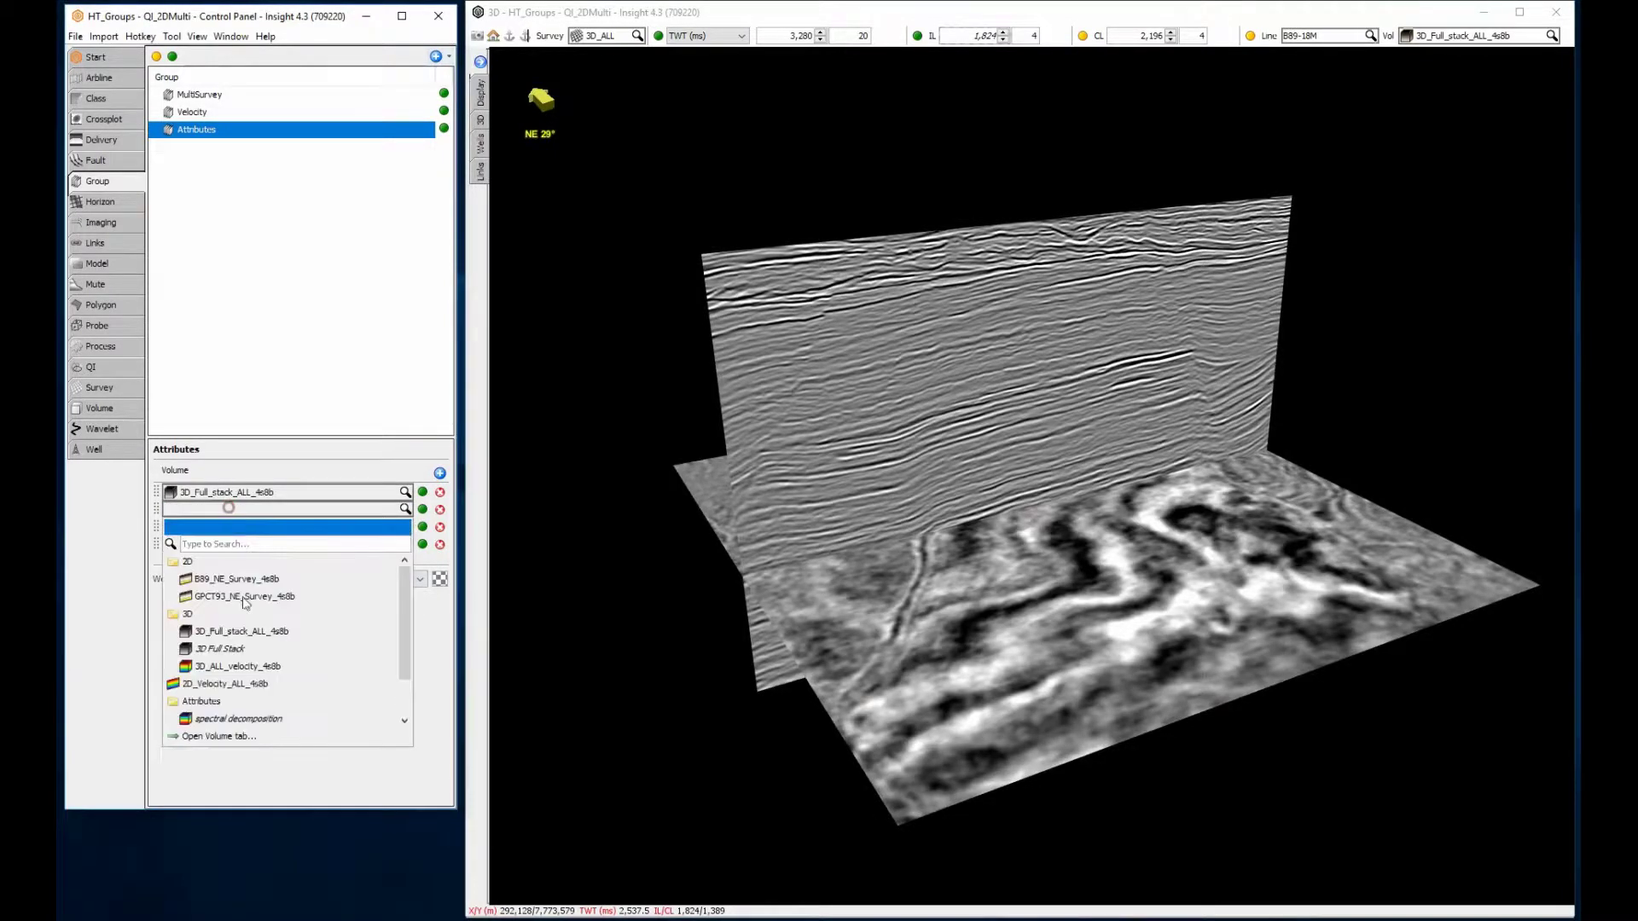
pyautogui.click(404, 710)
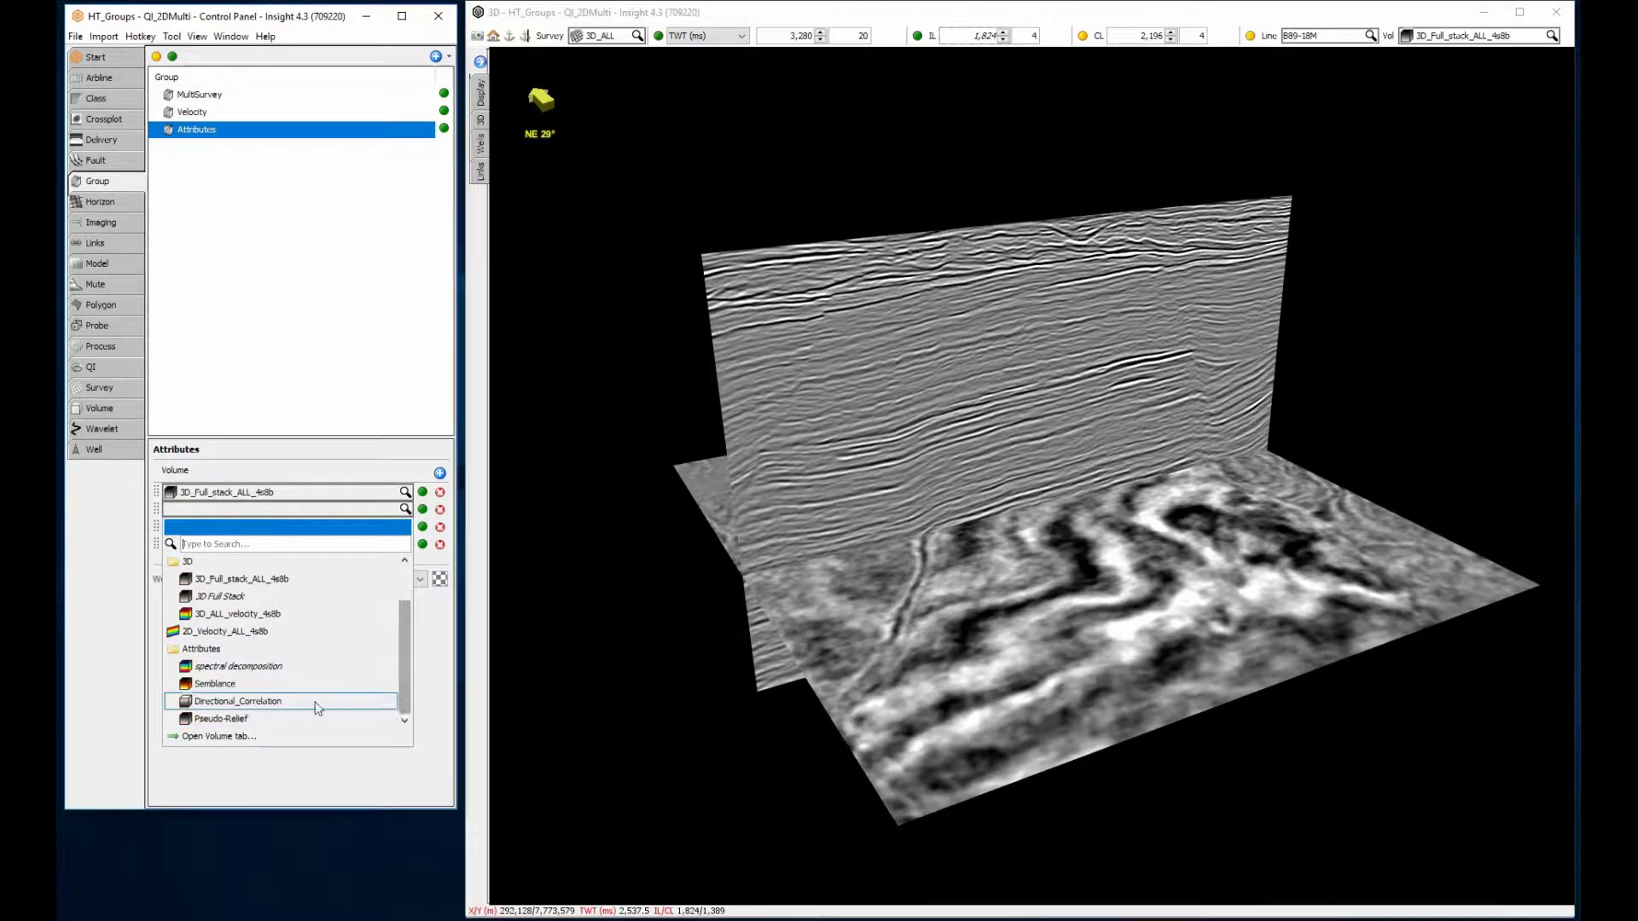
pyautogui.click(221, 684)
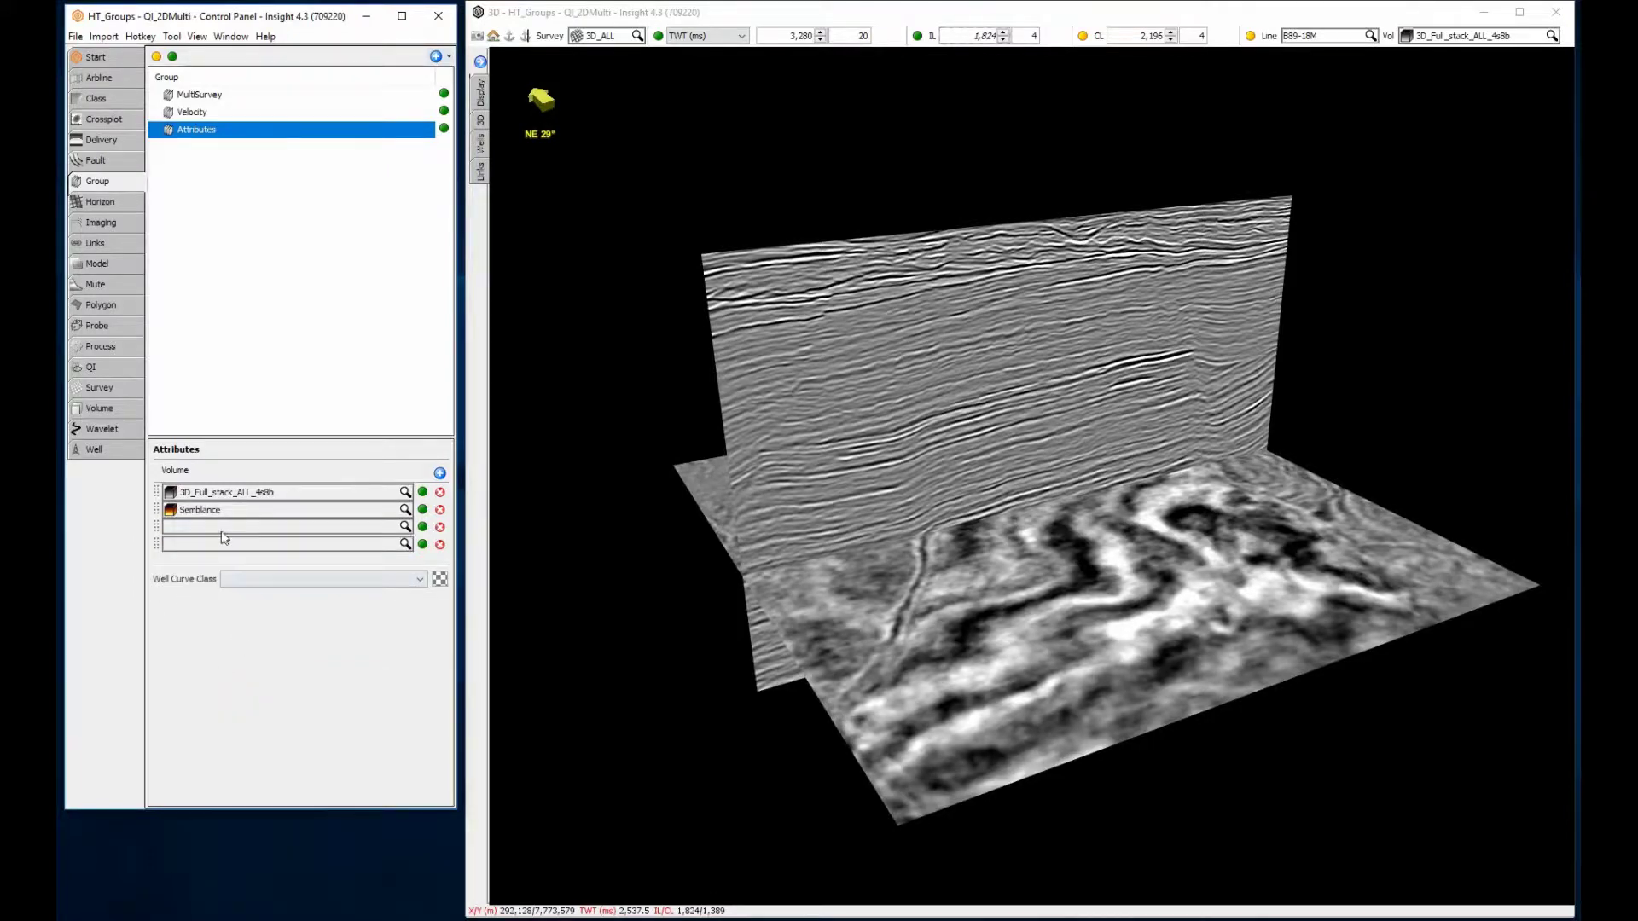
# Add Directional_Correlation and Pseudo-Relief to the remaining rows and move Semblance to the top
pyautogui.click(225, 545)
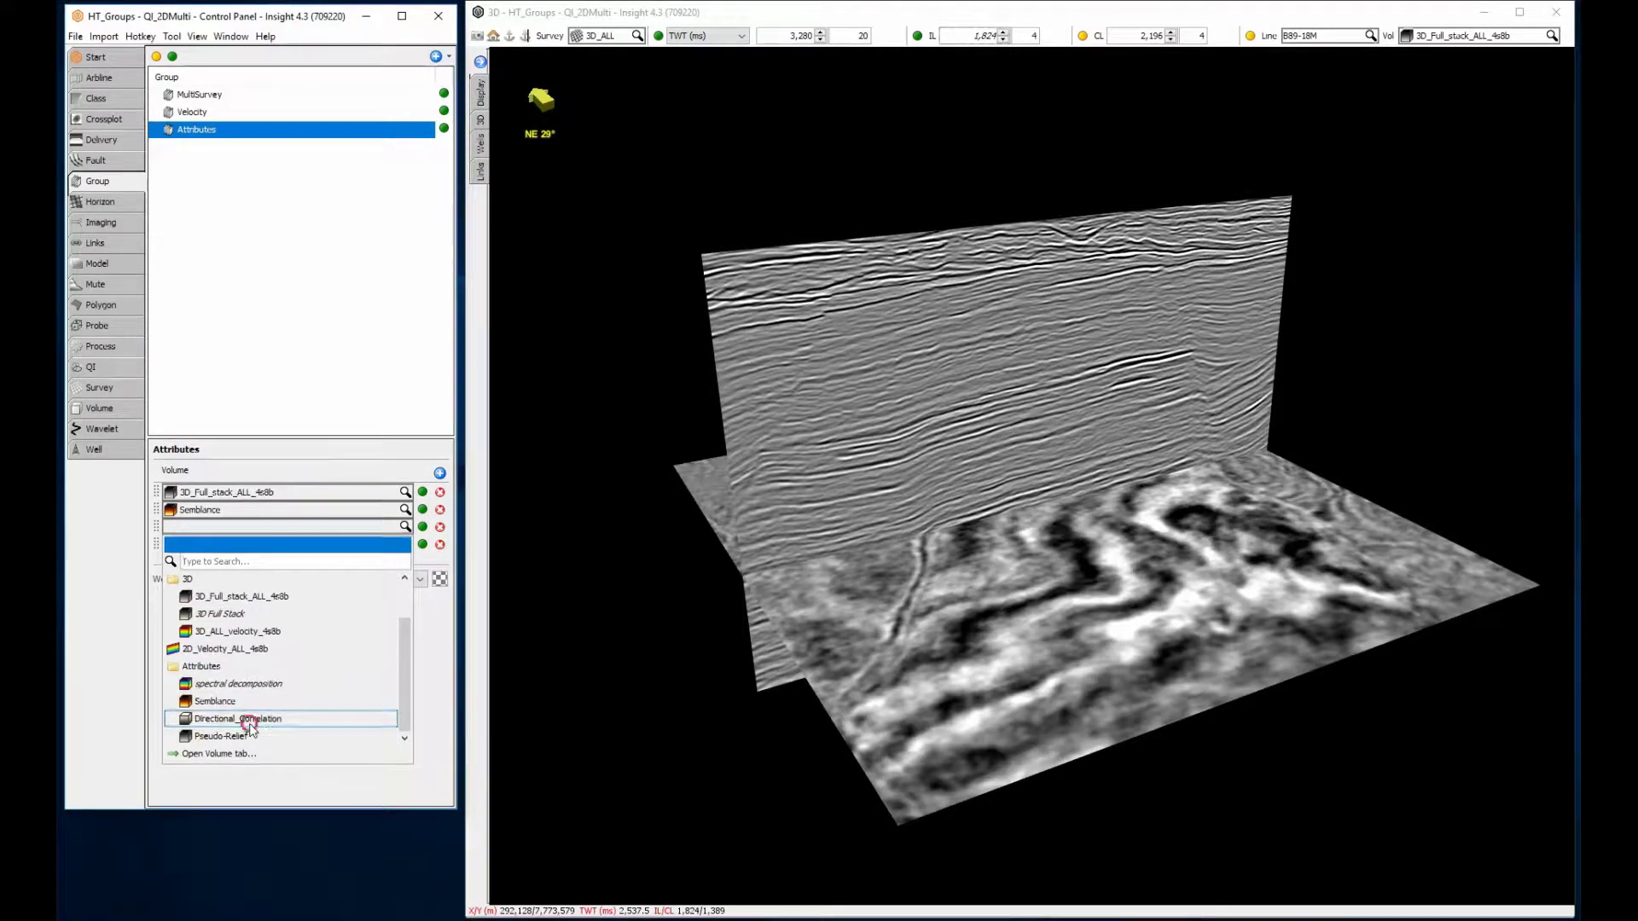
pyautogui.click(264, 722)
pyautogui.click(221, 546)
pyautogui.scroll(-5, 227, 717)
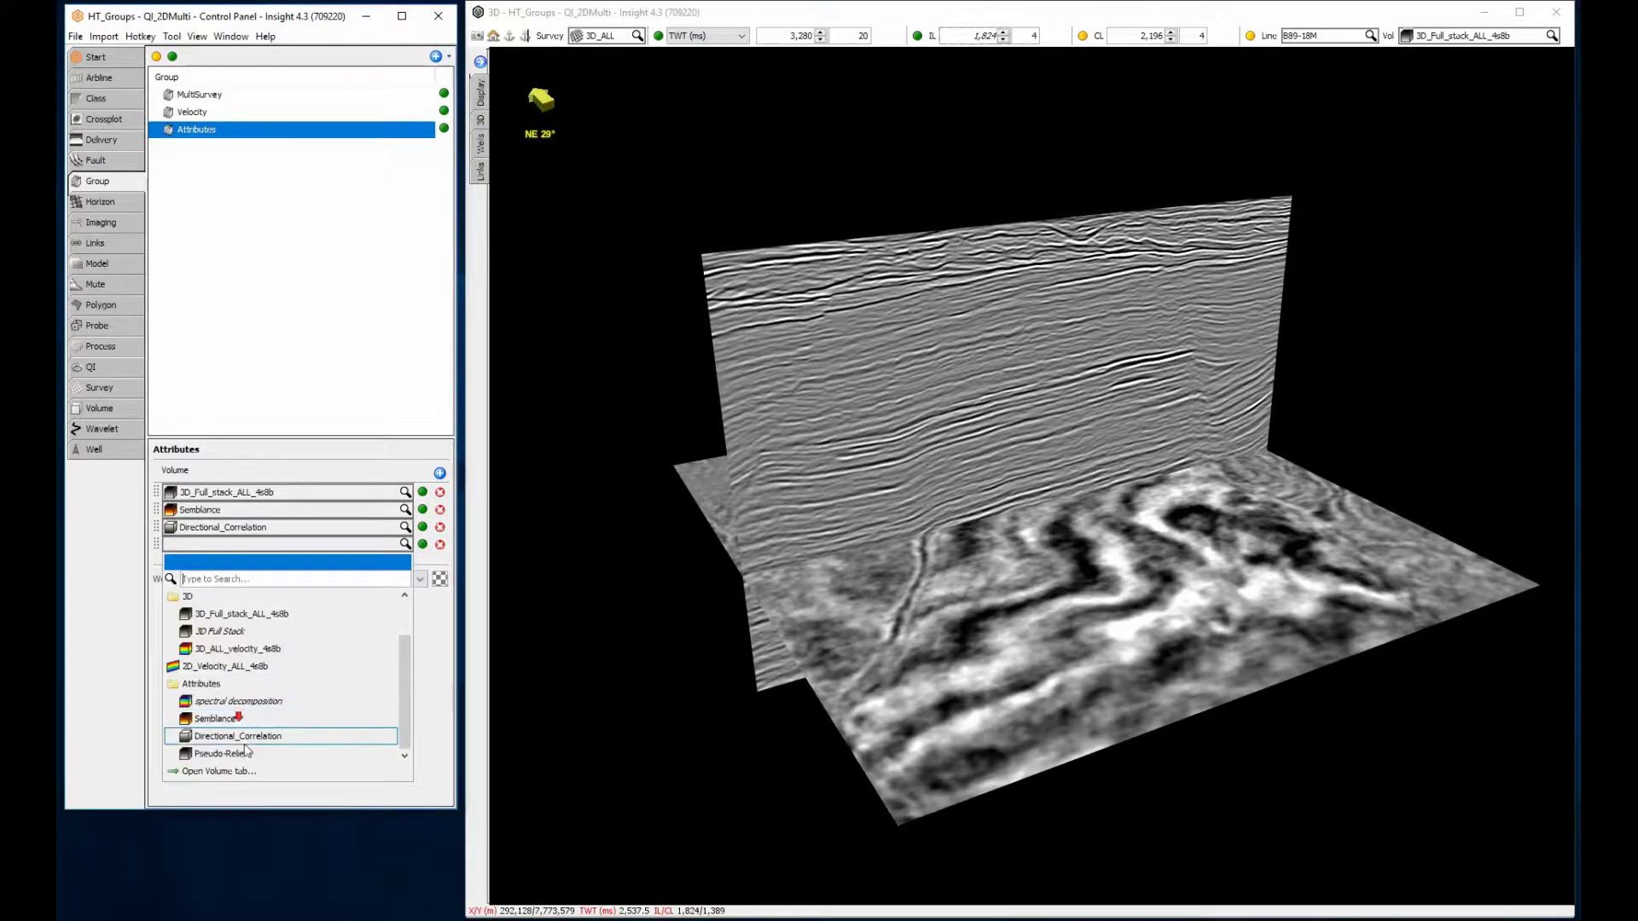
pyautogui.click(249, 758)
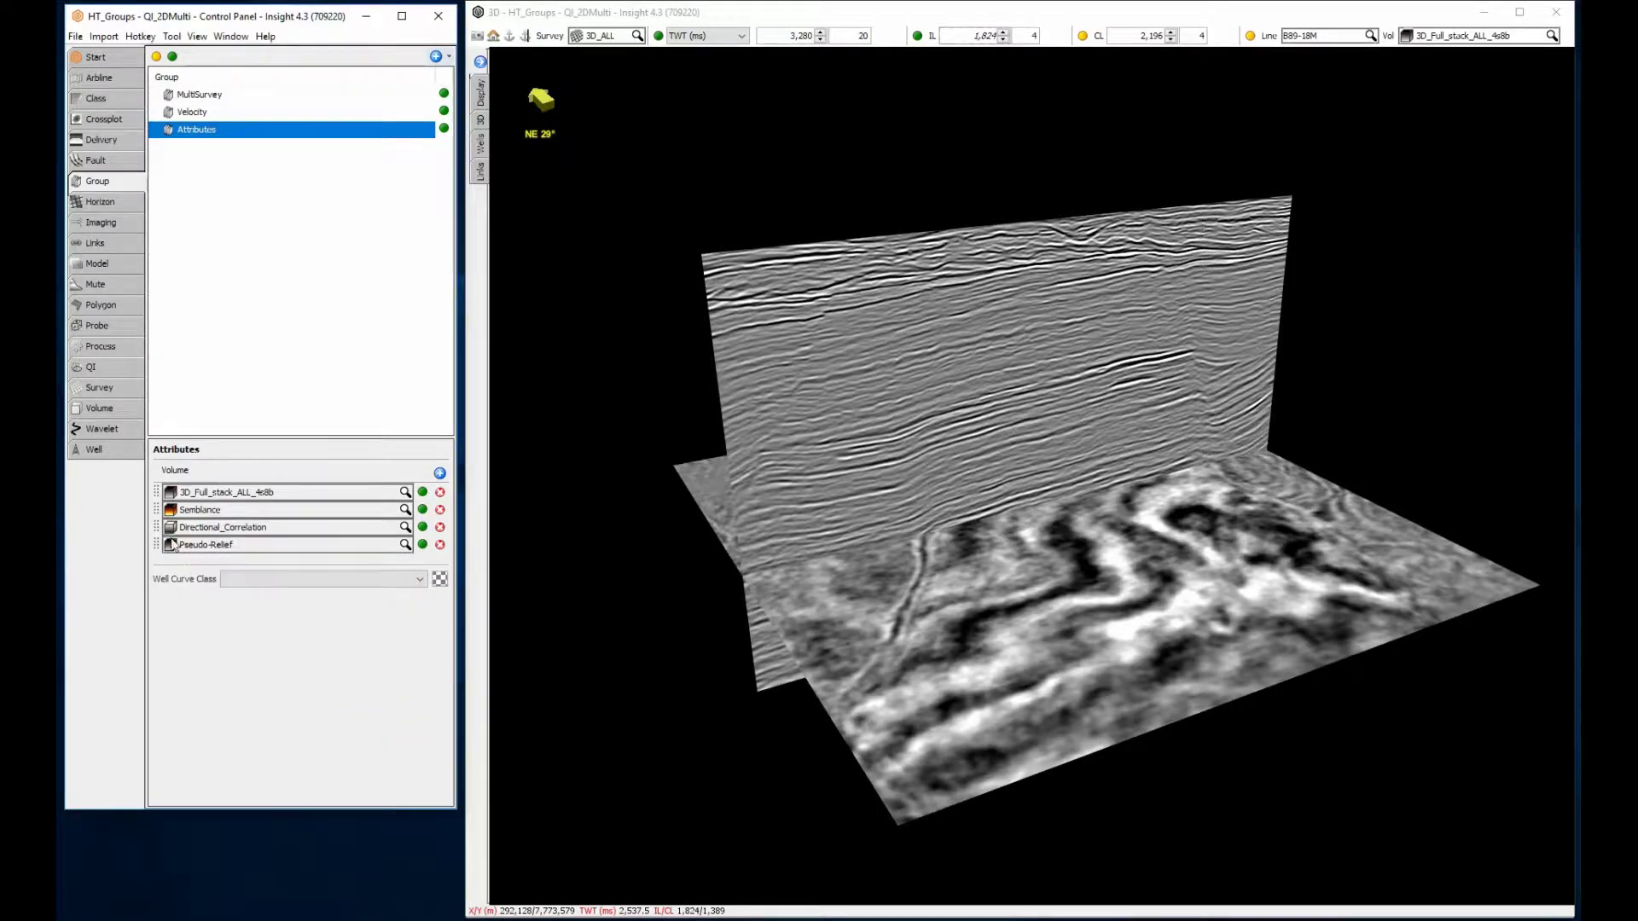
pyautogui.moveTo(158, 507); pyautogui.dragTo(158, 485)
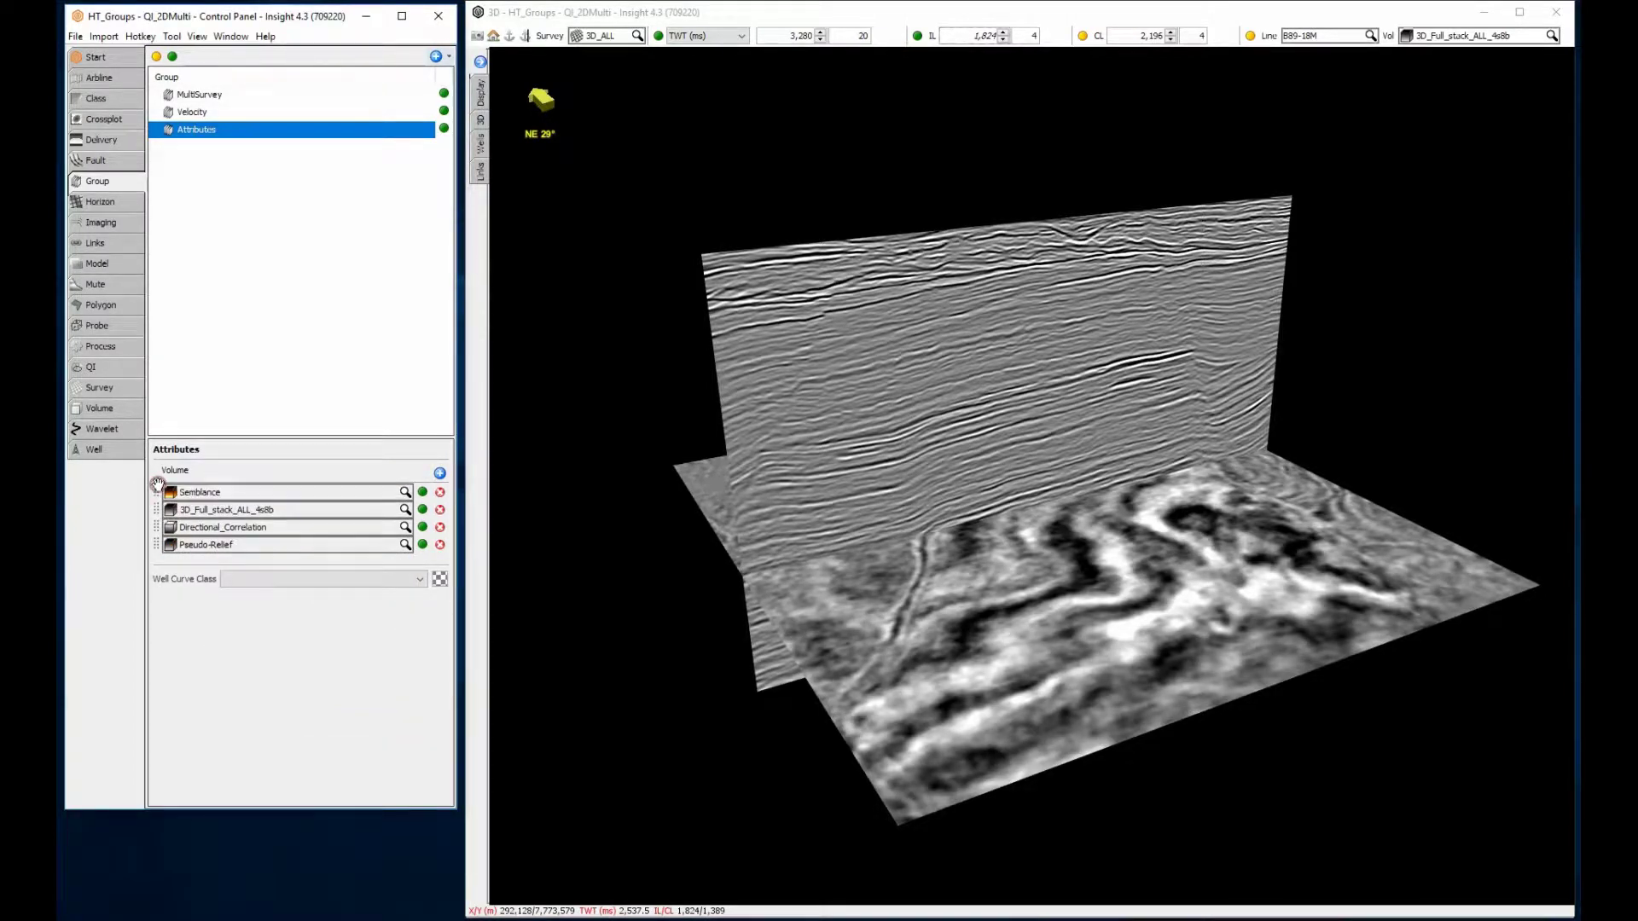
pyautogui.click(1441, 35)
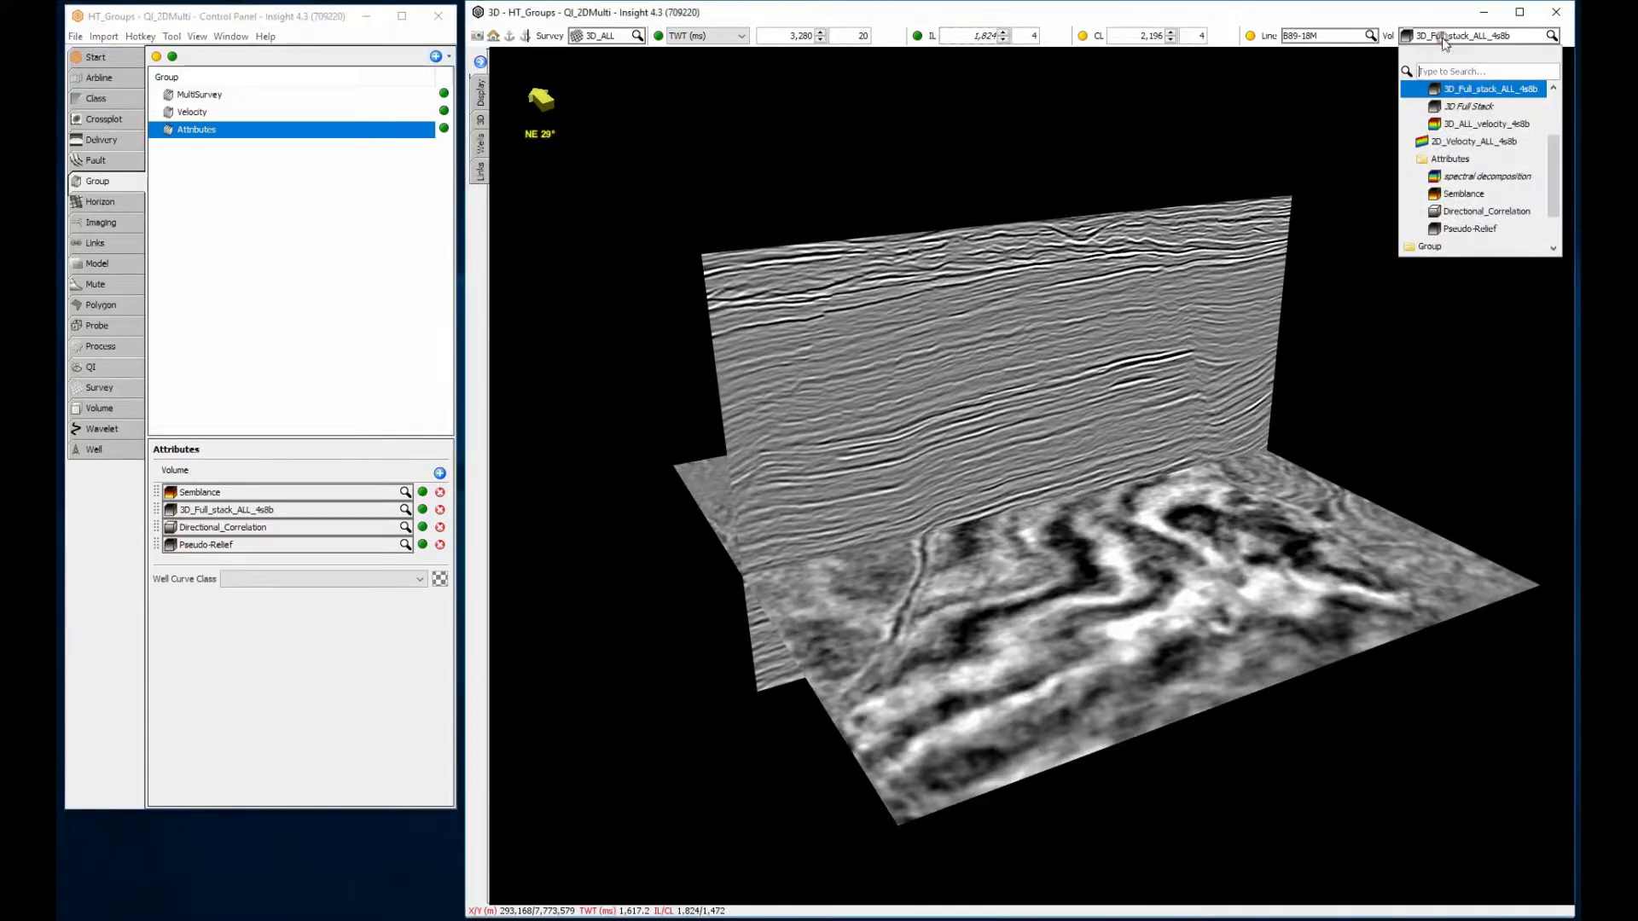
# Display the Attributes group in the 3D view and lower the Incoherence colour opacity
pyautogui.scroll(-2, 1500, 242)
pyautogui.click(1485, 245)
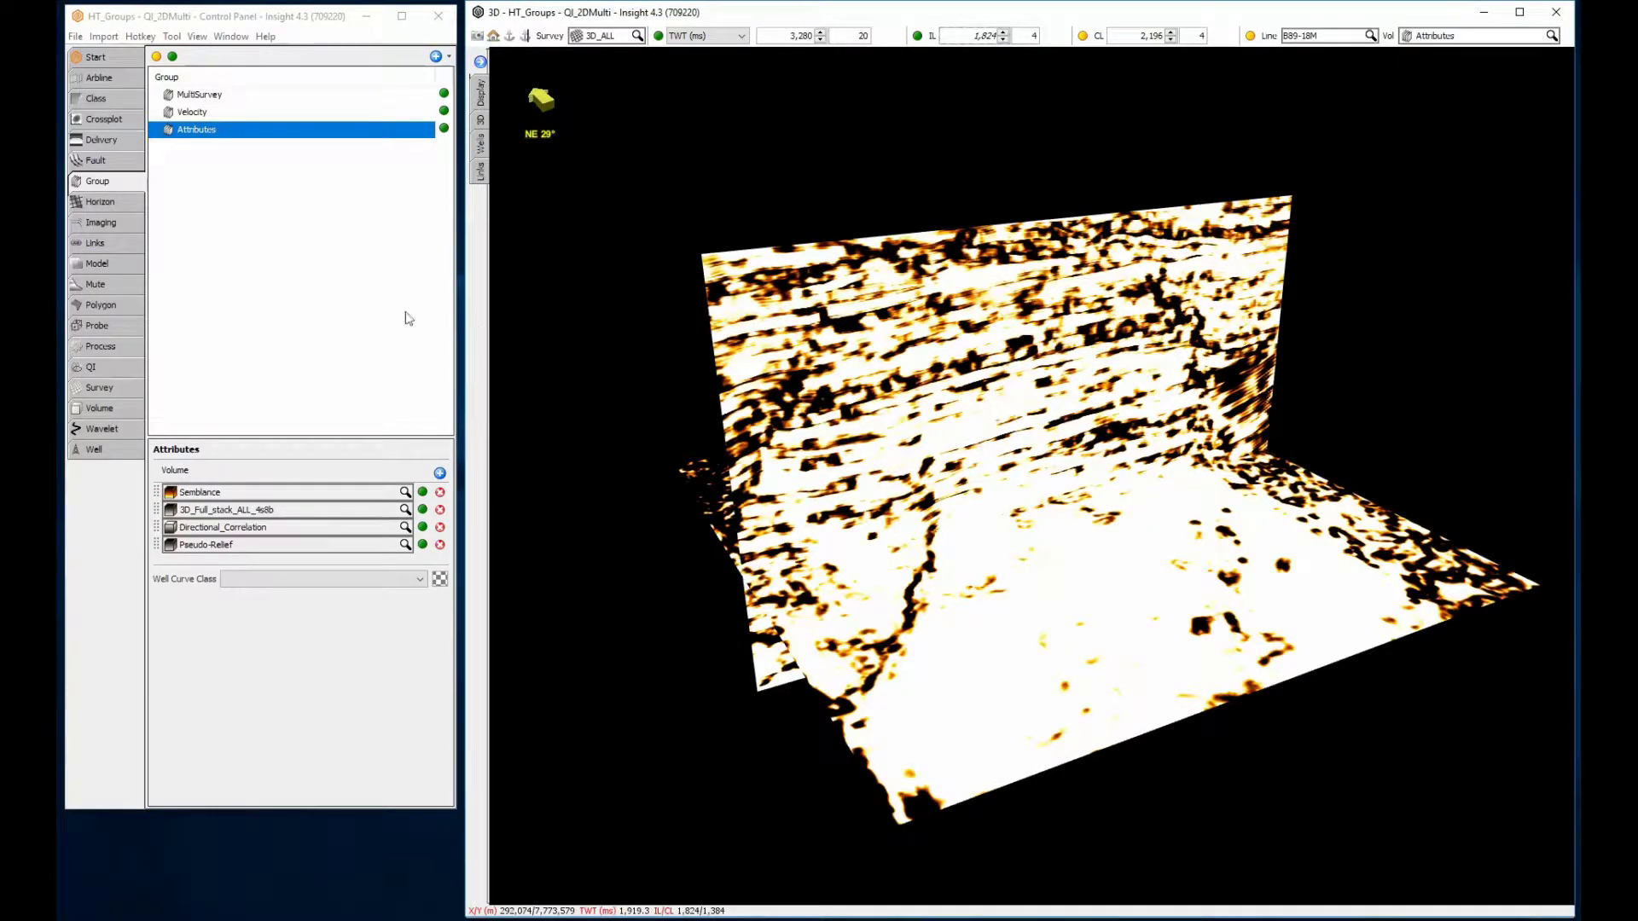
pyautogui.click(137, 99)
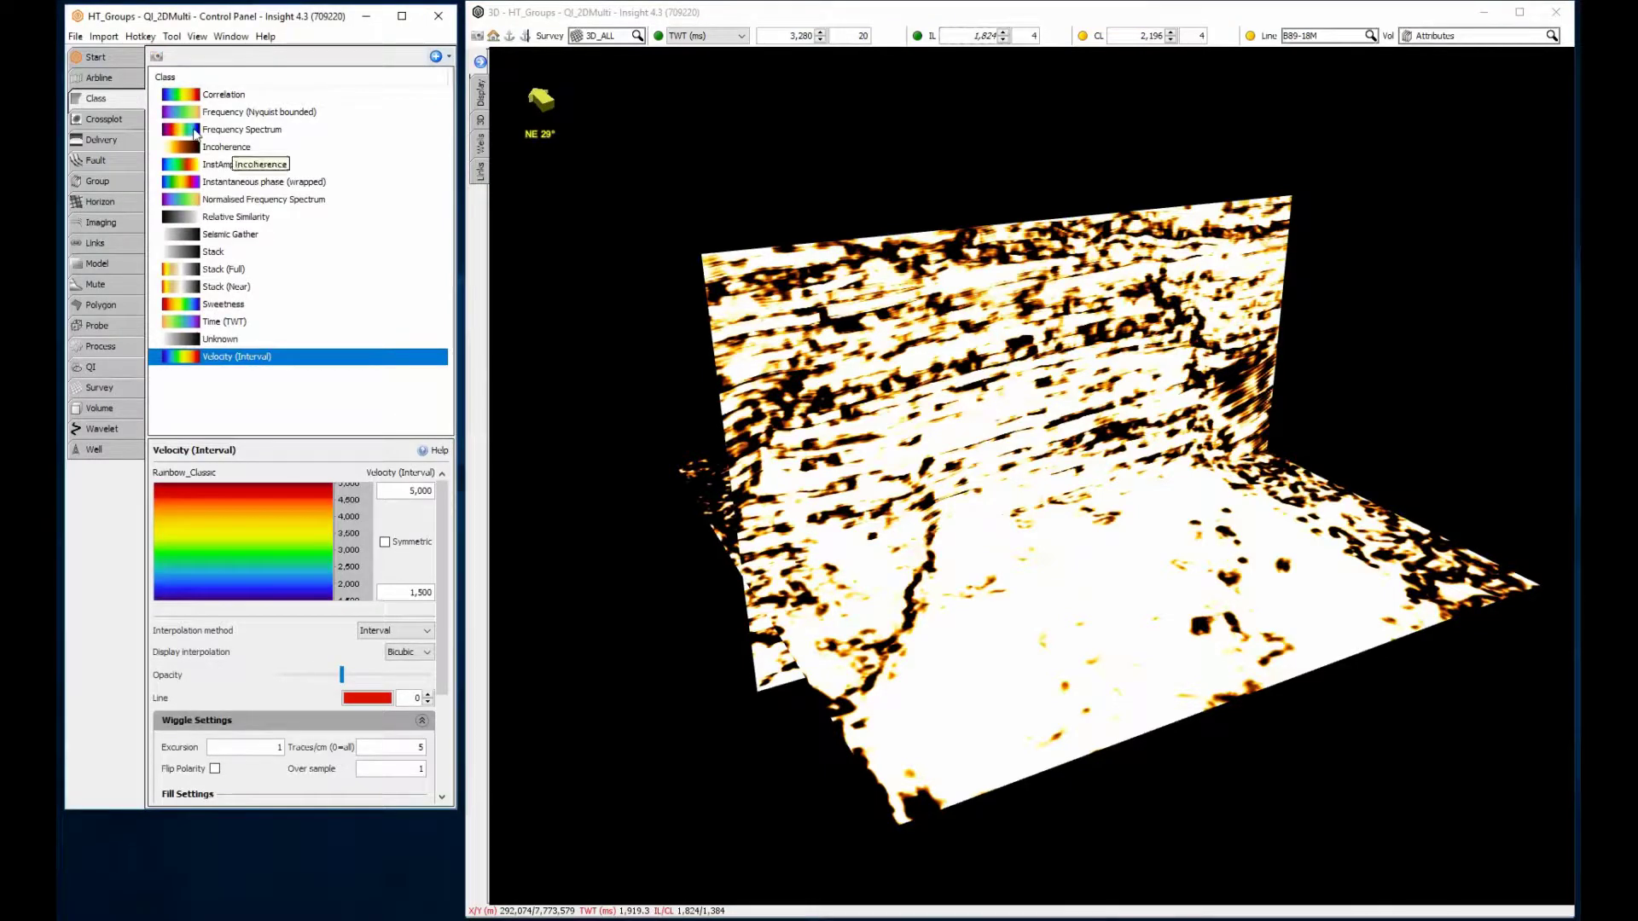
pyautogui.click(232, 151)
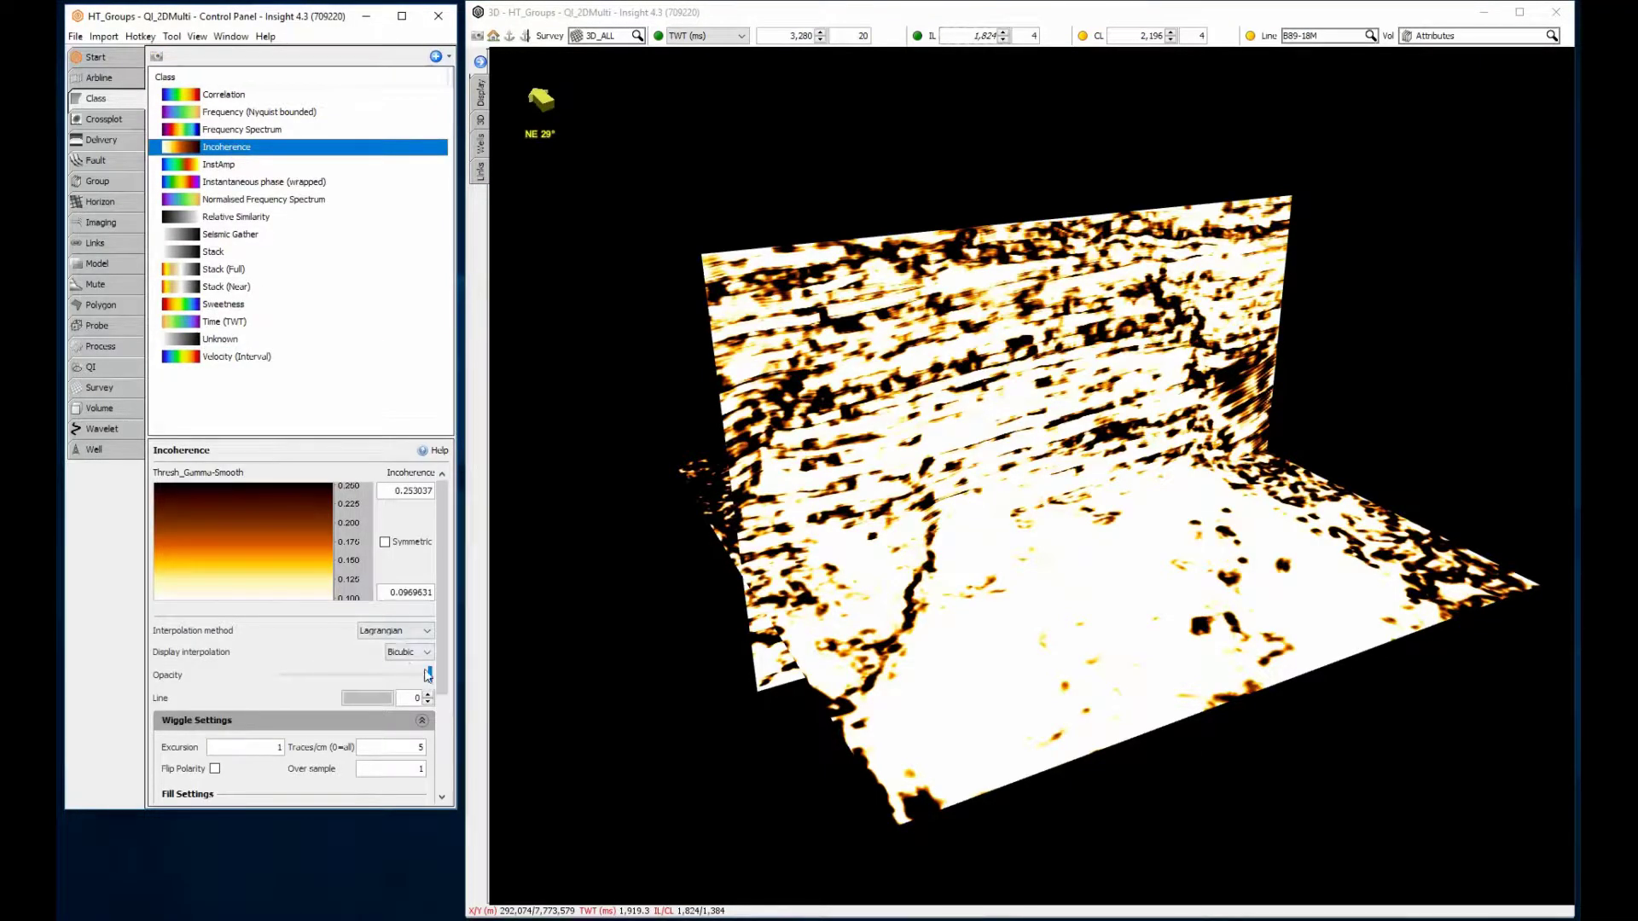
pyautogui.moveTo(429, 672); pyautogui.dragTo(360, 671)
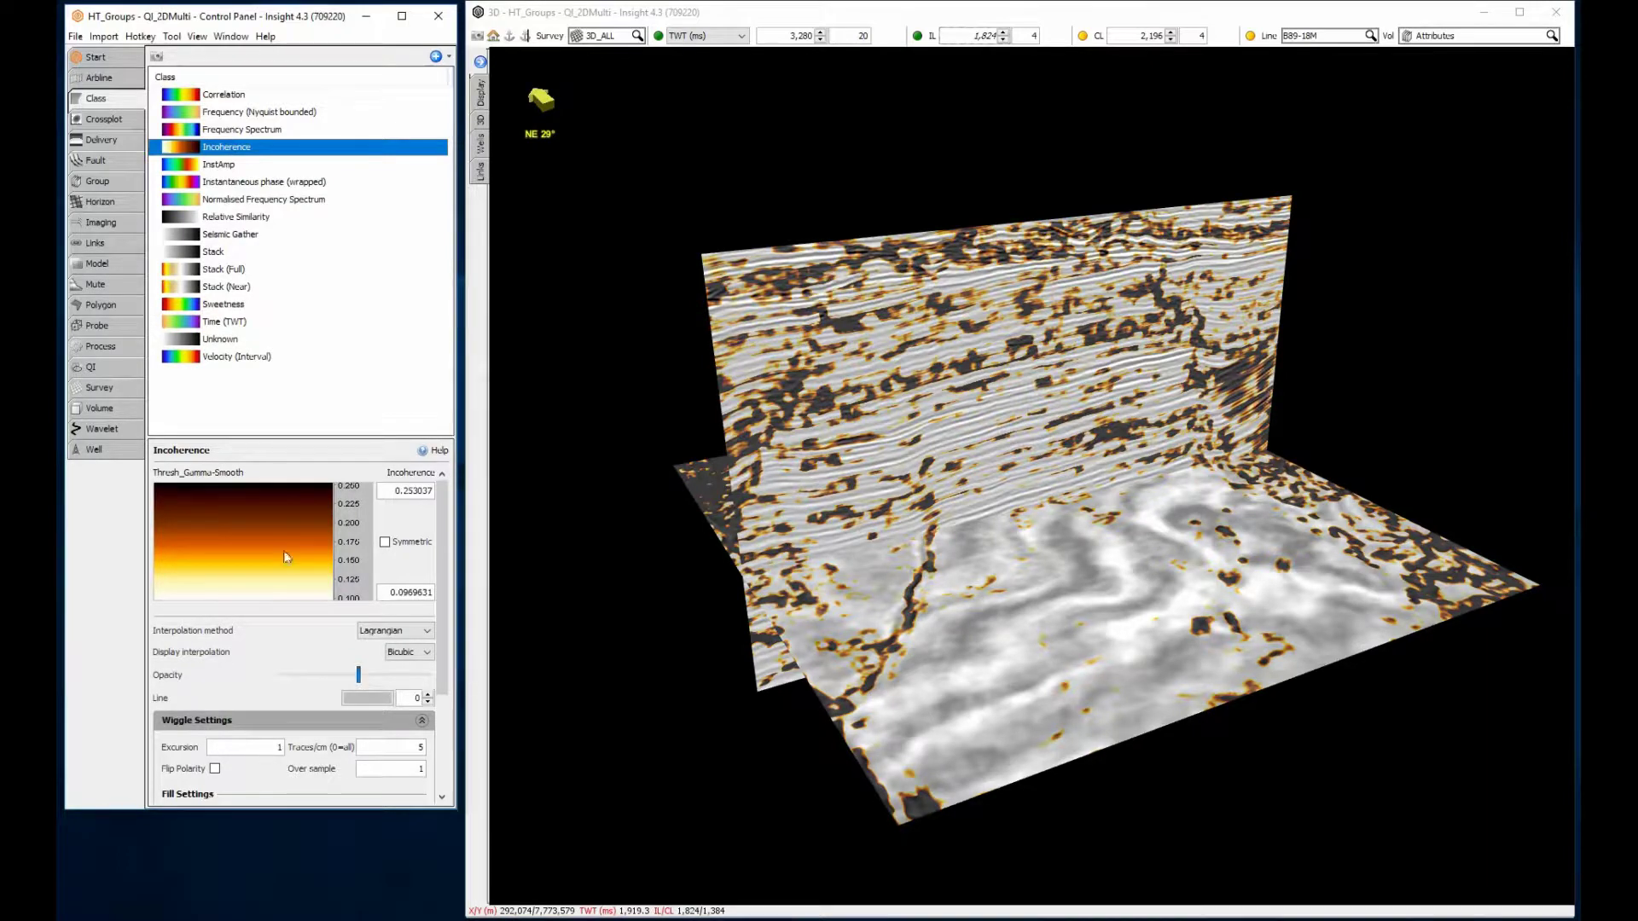
# Import the Thresh_Transparent-Tan.ducolbar colour bar onto the Incoherence colour class
pyautogui.rightClick(274, 525)
pyautogui.click(309, 556)
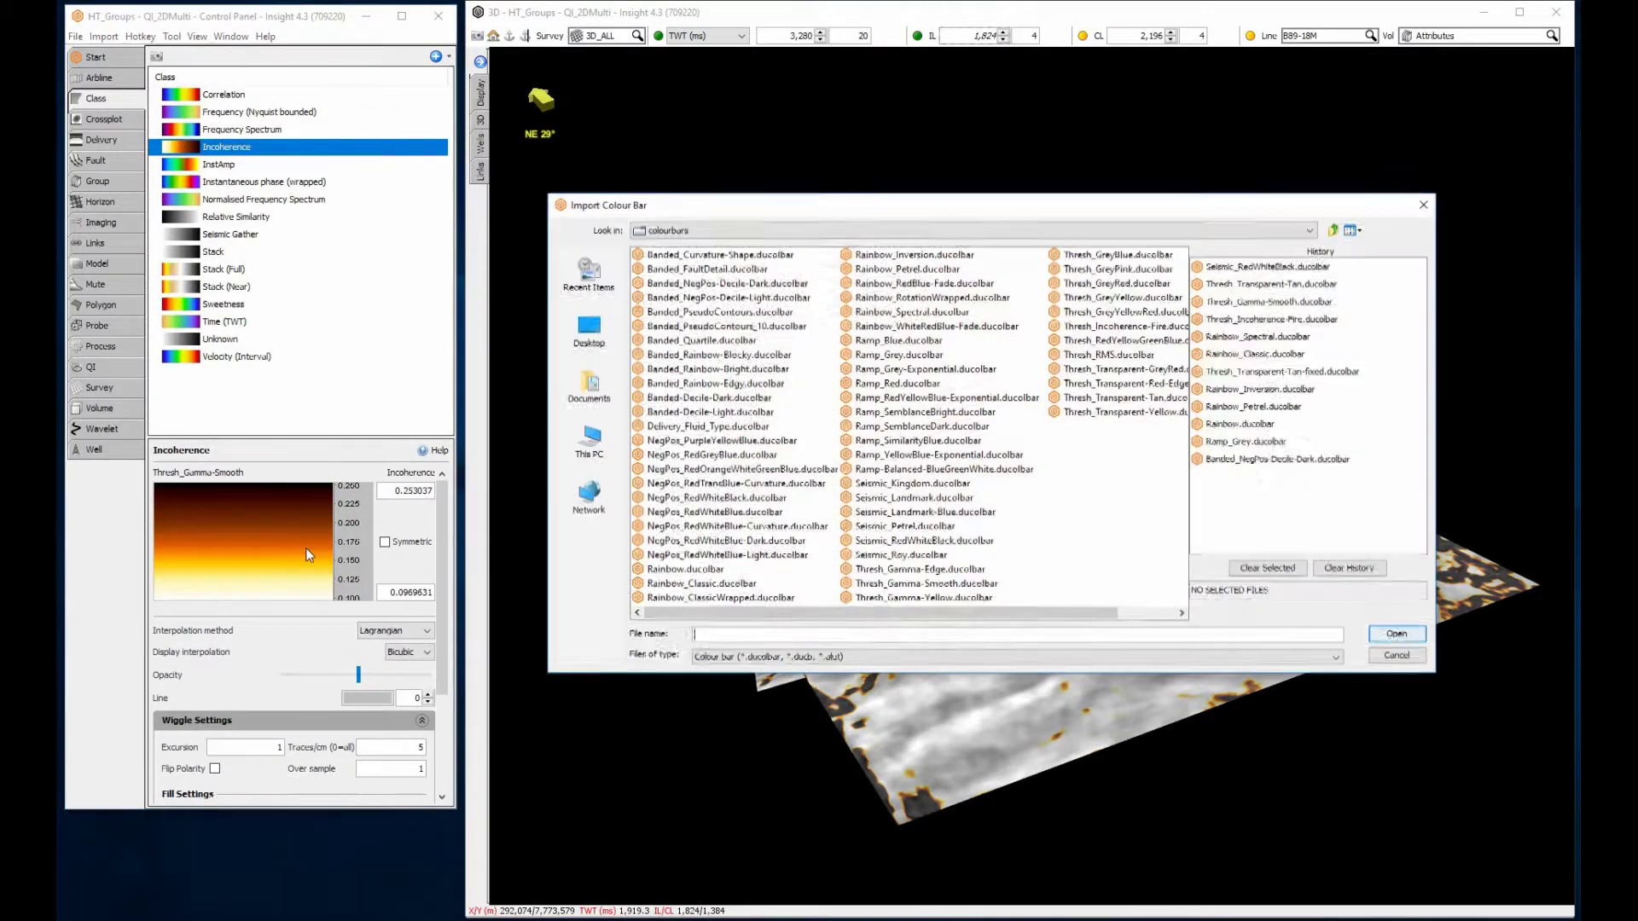
pyautogui.click(1109, 397)
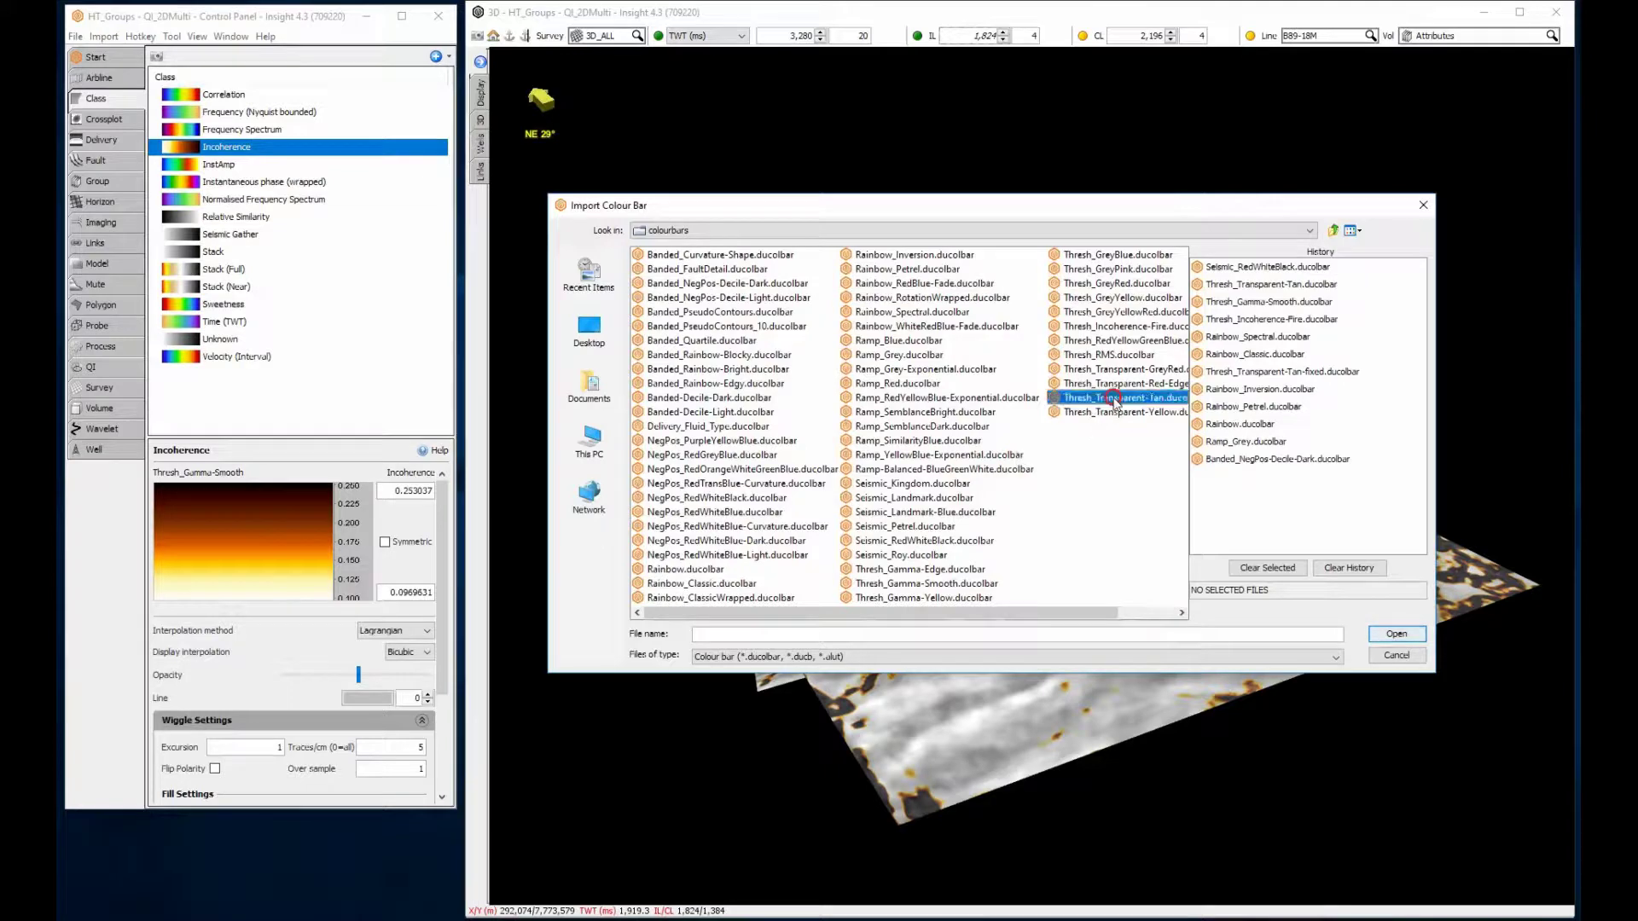
pyautogui.click(1400, 638)
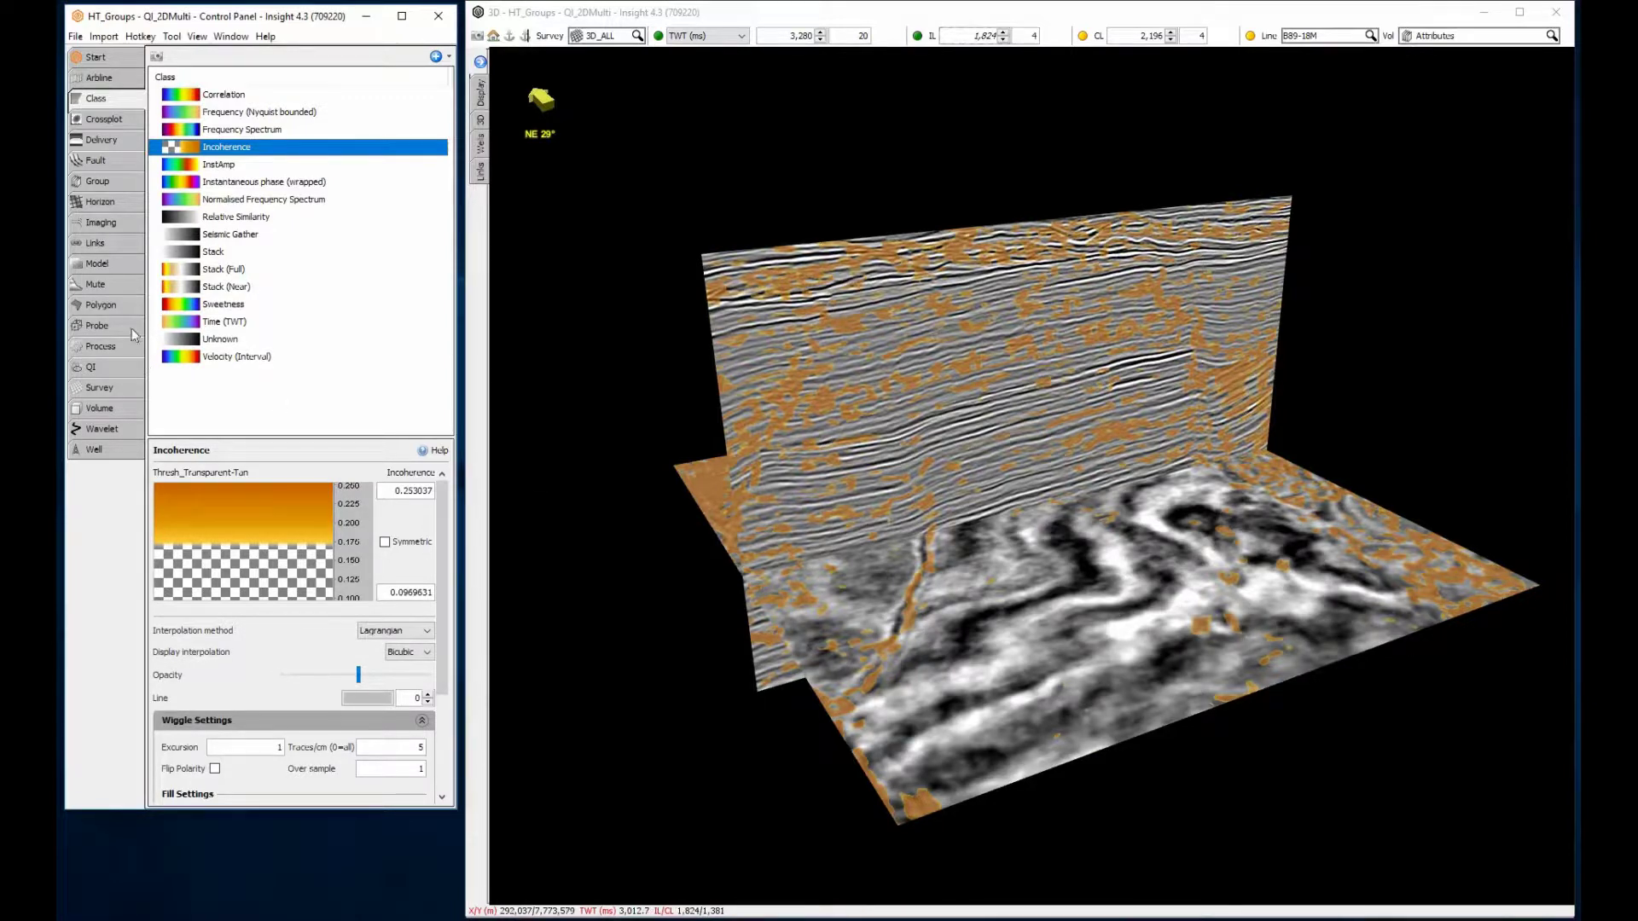
pyautogui.click(102, 182)
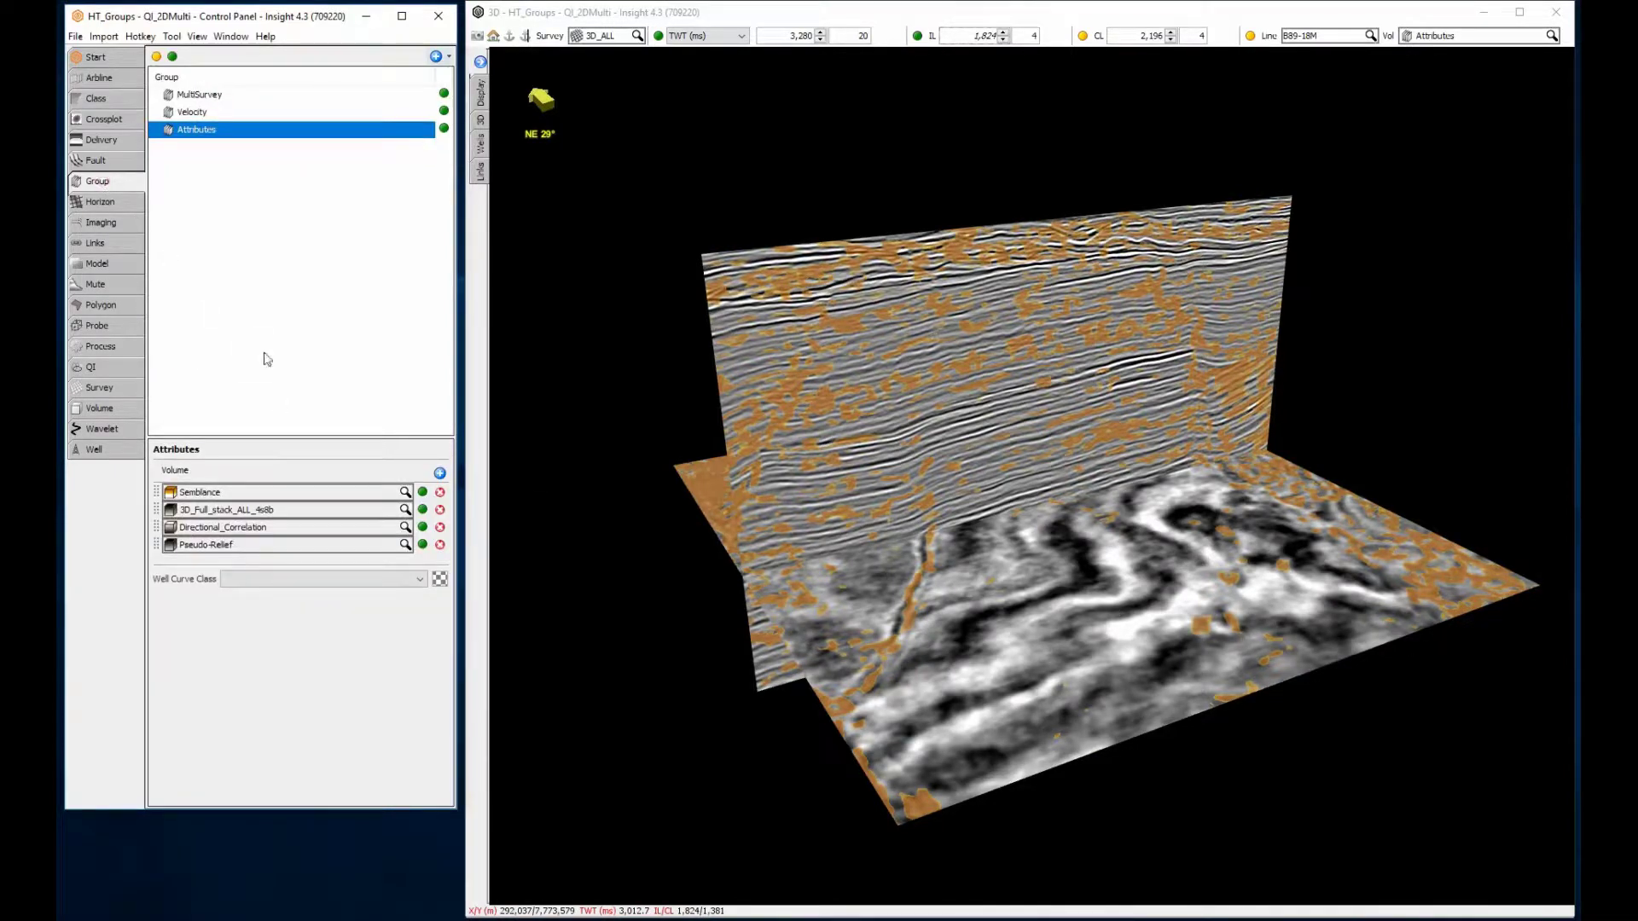
# Toggle the Attributes layers so the full stack is off, then display the spectral decomposition volume
pyautogui.click(422, 510)
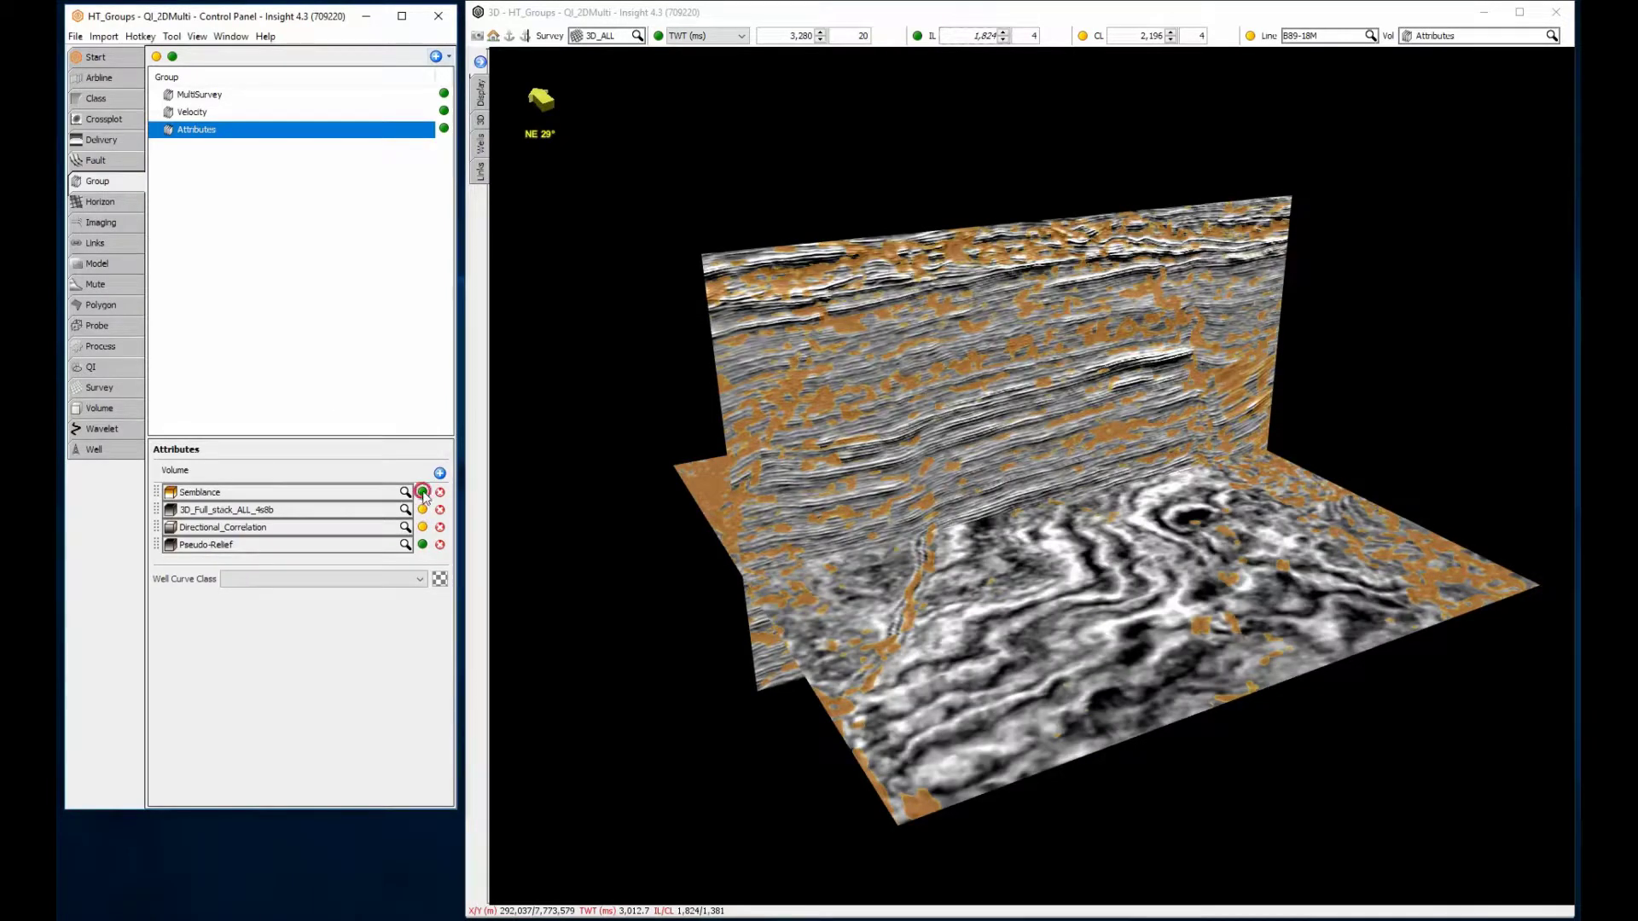
pyautogui.click(423, 492)
pyautogui.click(422, 510)
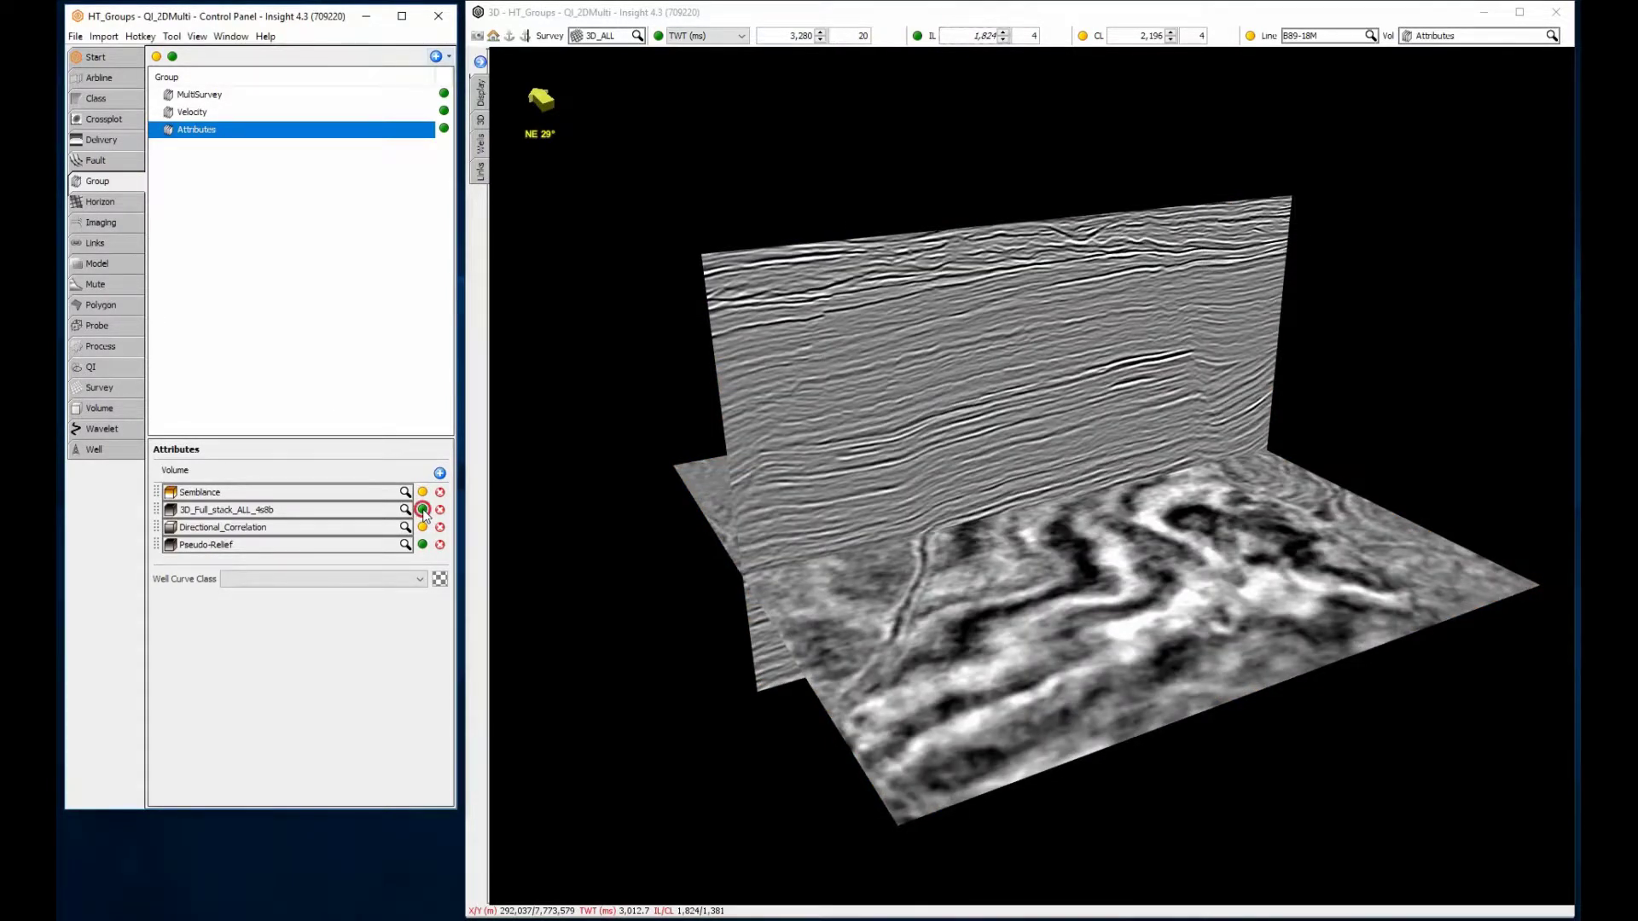
pyautogui.click(422, 510)
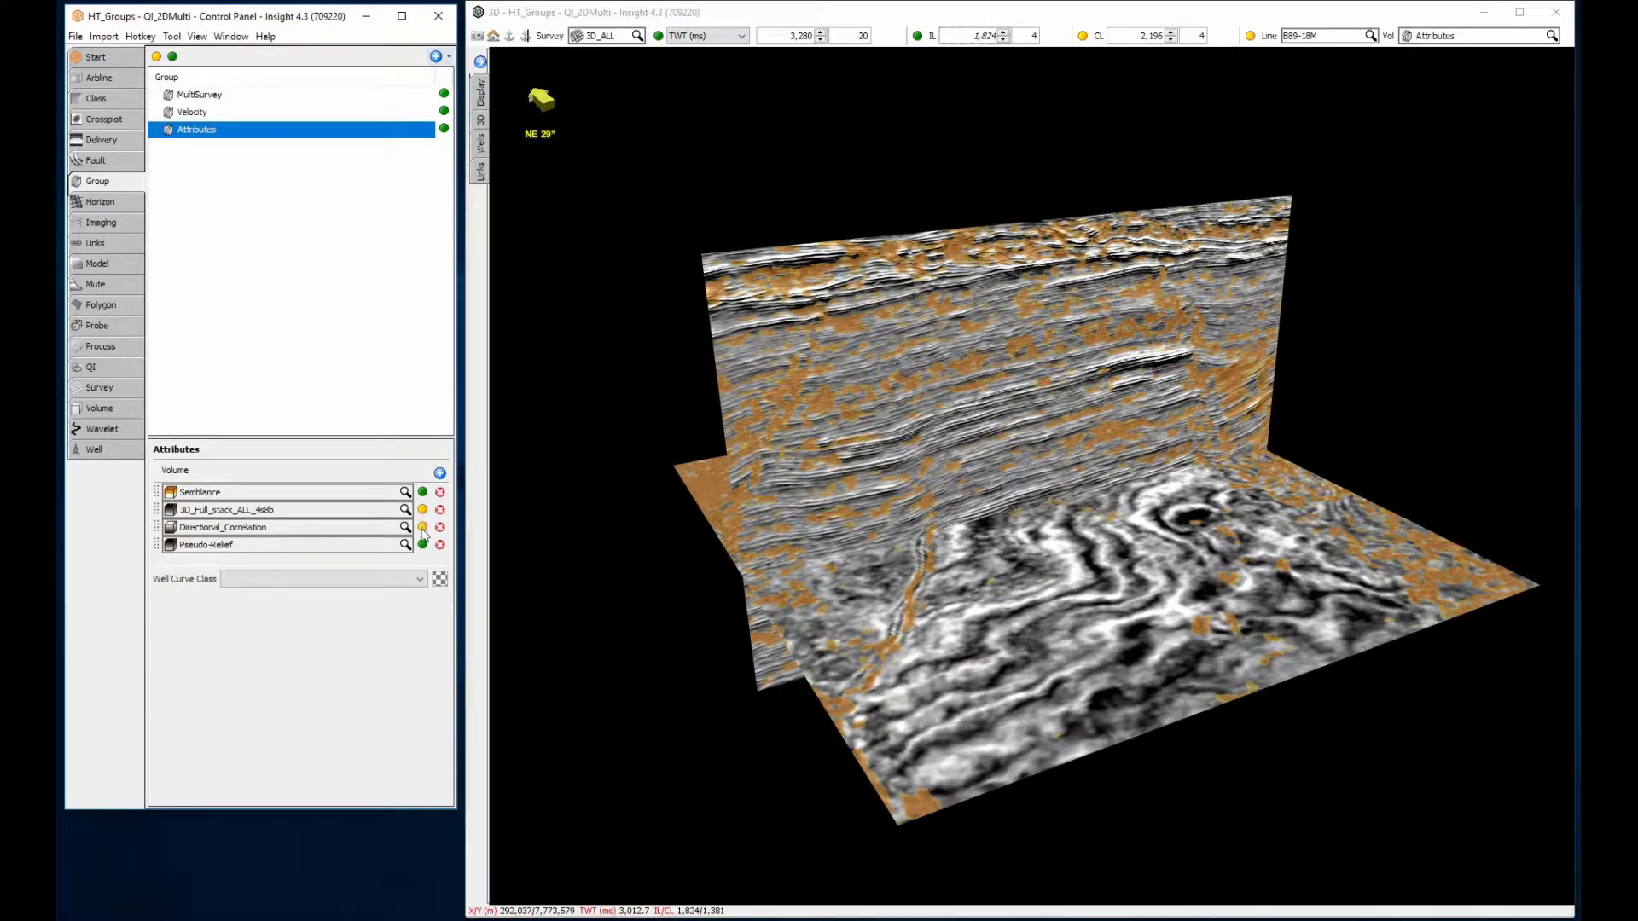
pyautogui.click(422, 527)
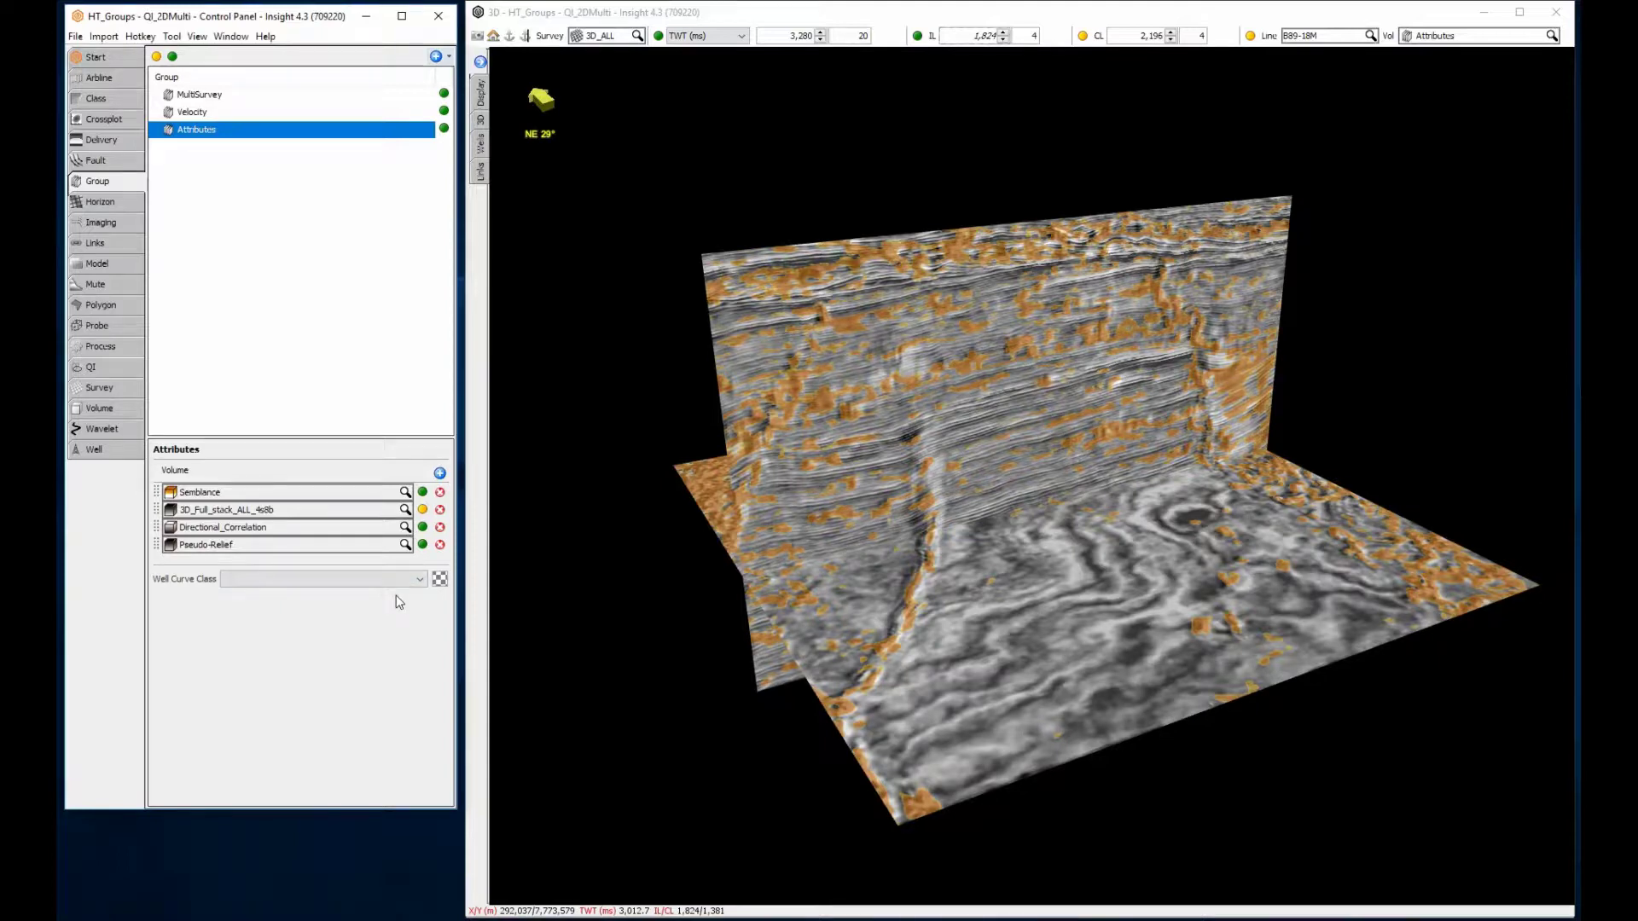
pyautogui.click(1465, 36)
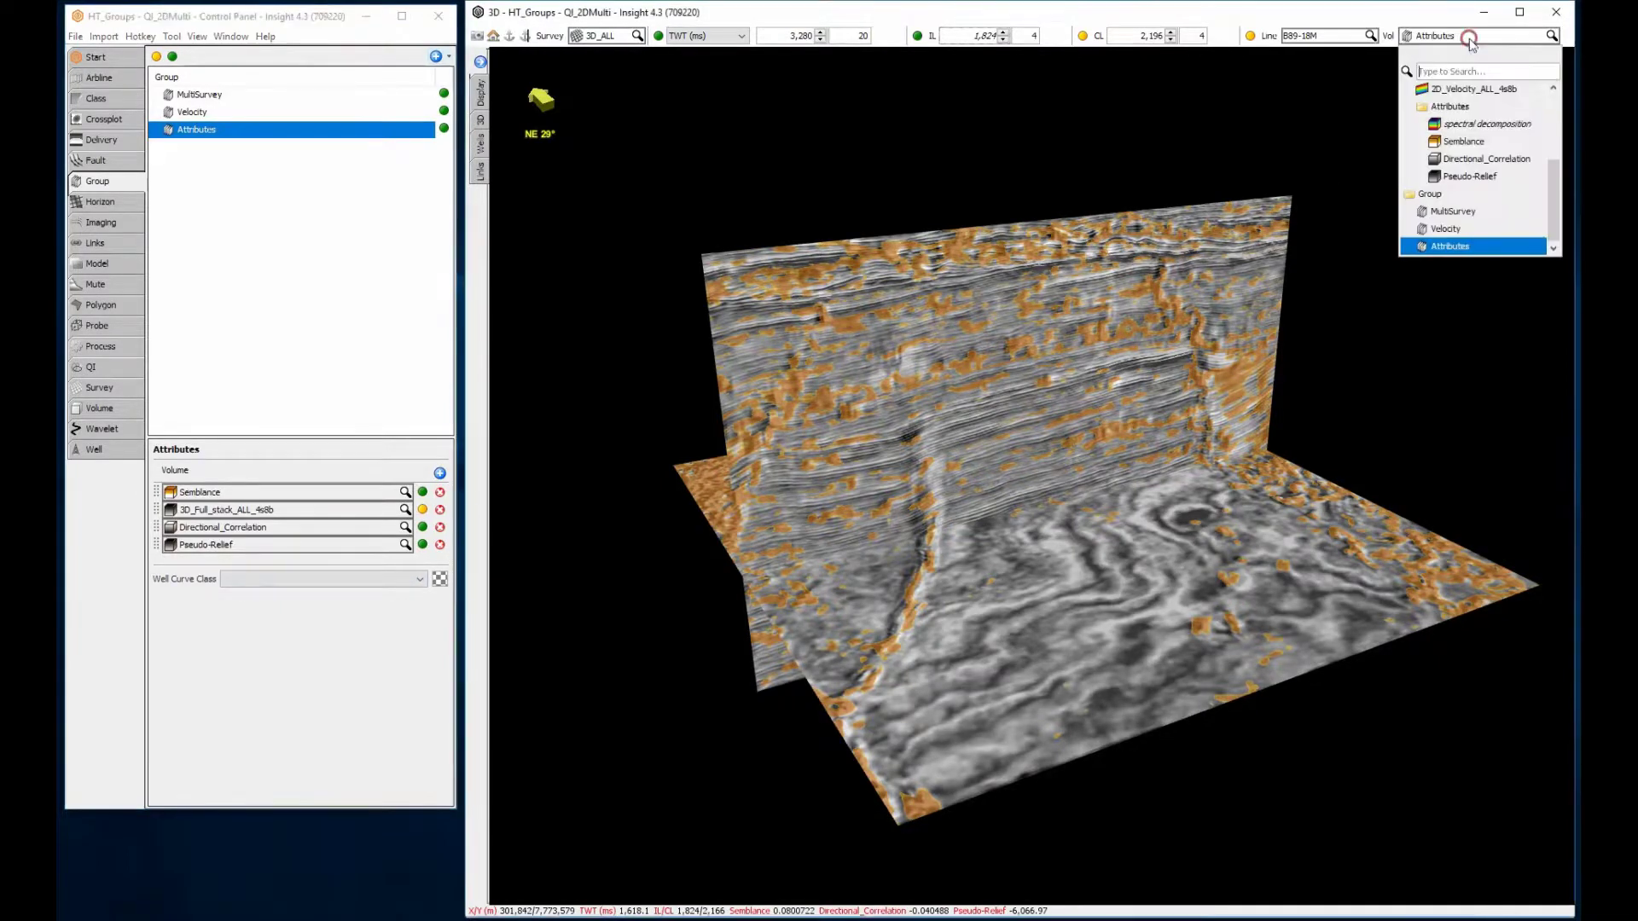
pyautogui.click(1480, 124)
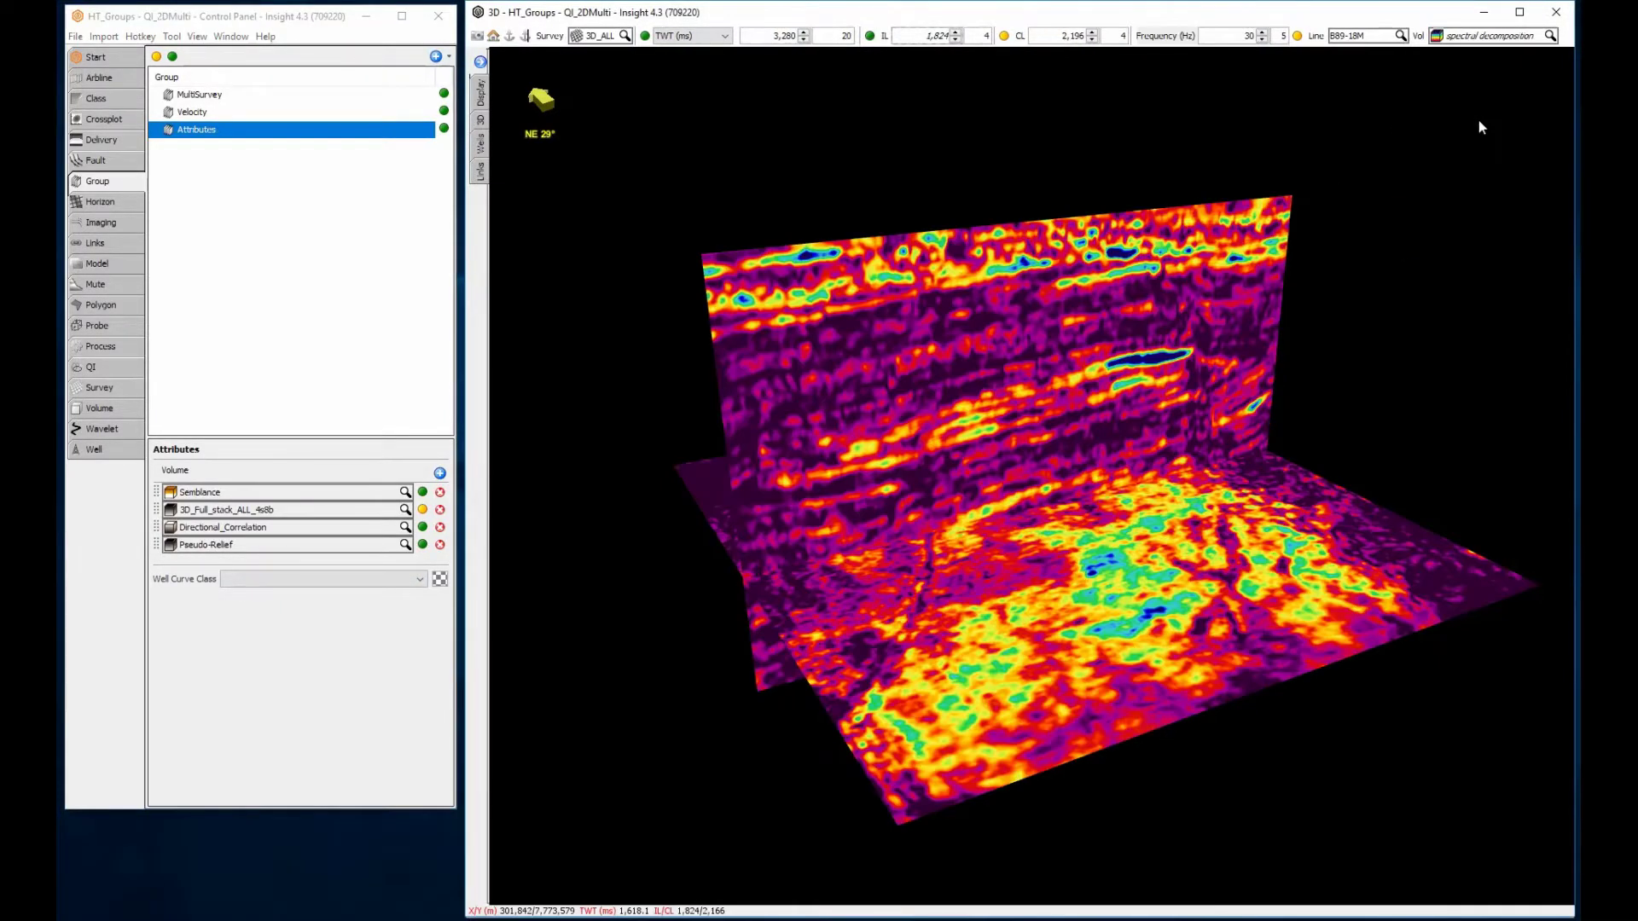
# Show spectral decomposition at 35 Hz on the time slice only, hiding the inline section
pyautogui.click(1260, 33)
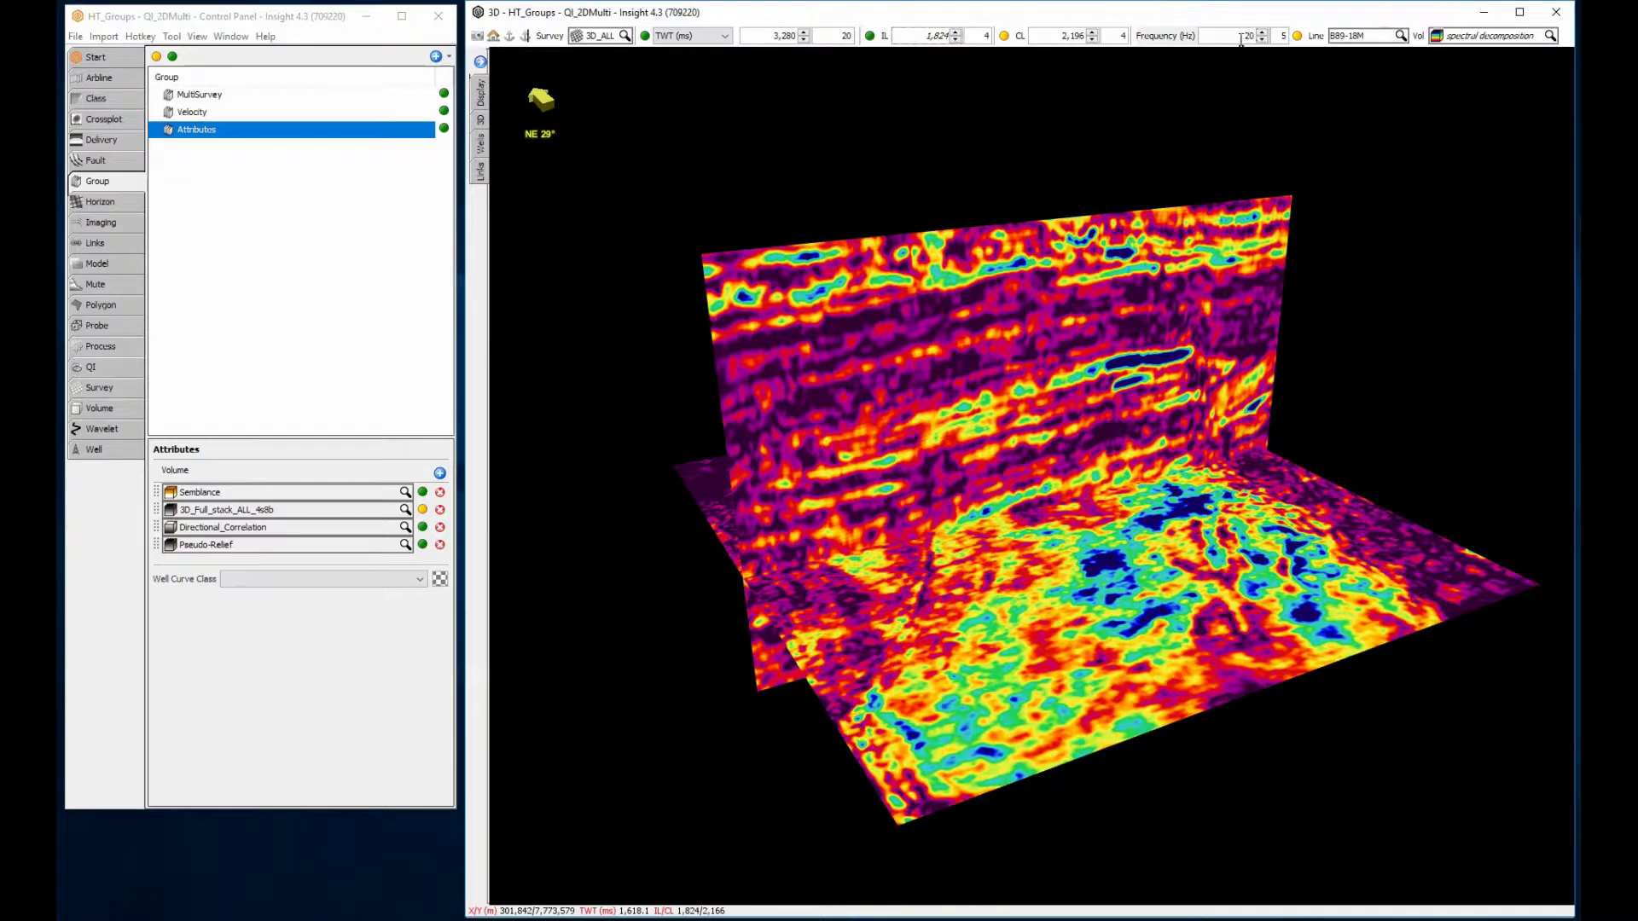
pyautogui.moveTo(1241, 39); pyautogui.dragTo(1256, 40)
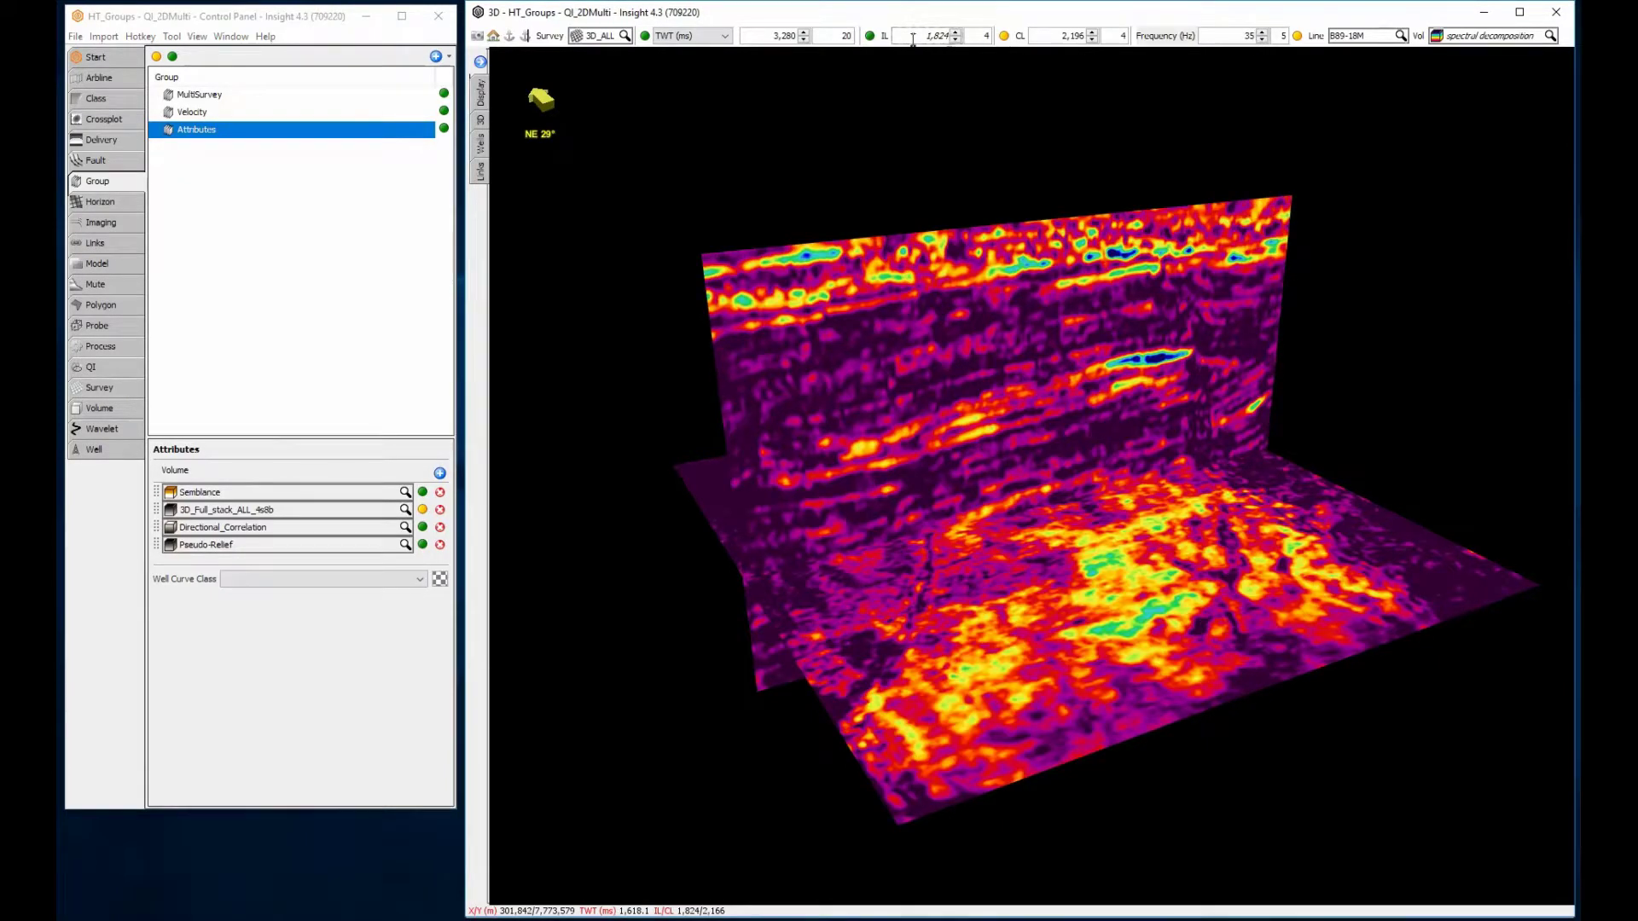
pyautogui.click(869, 36)
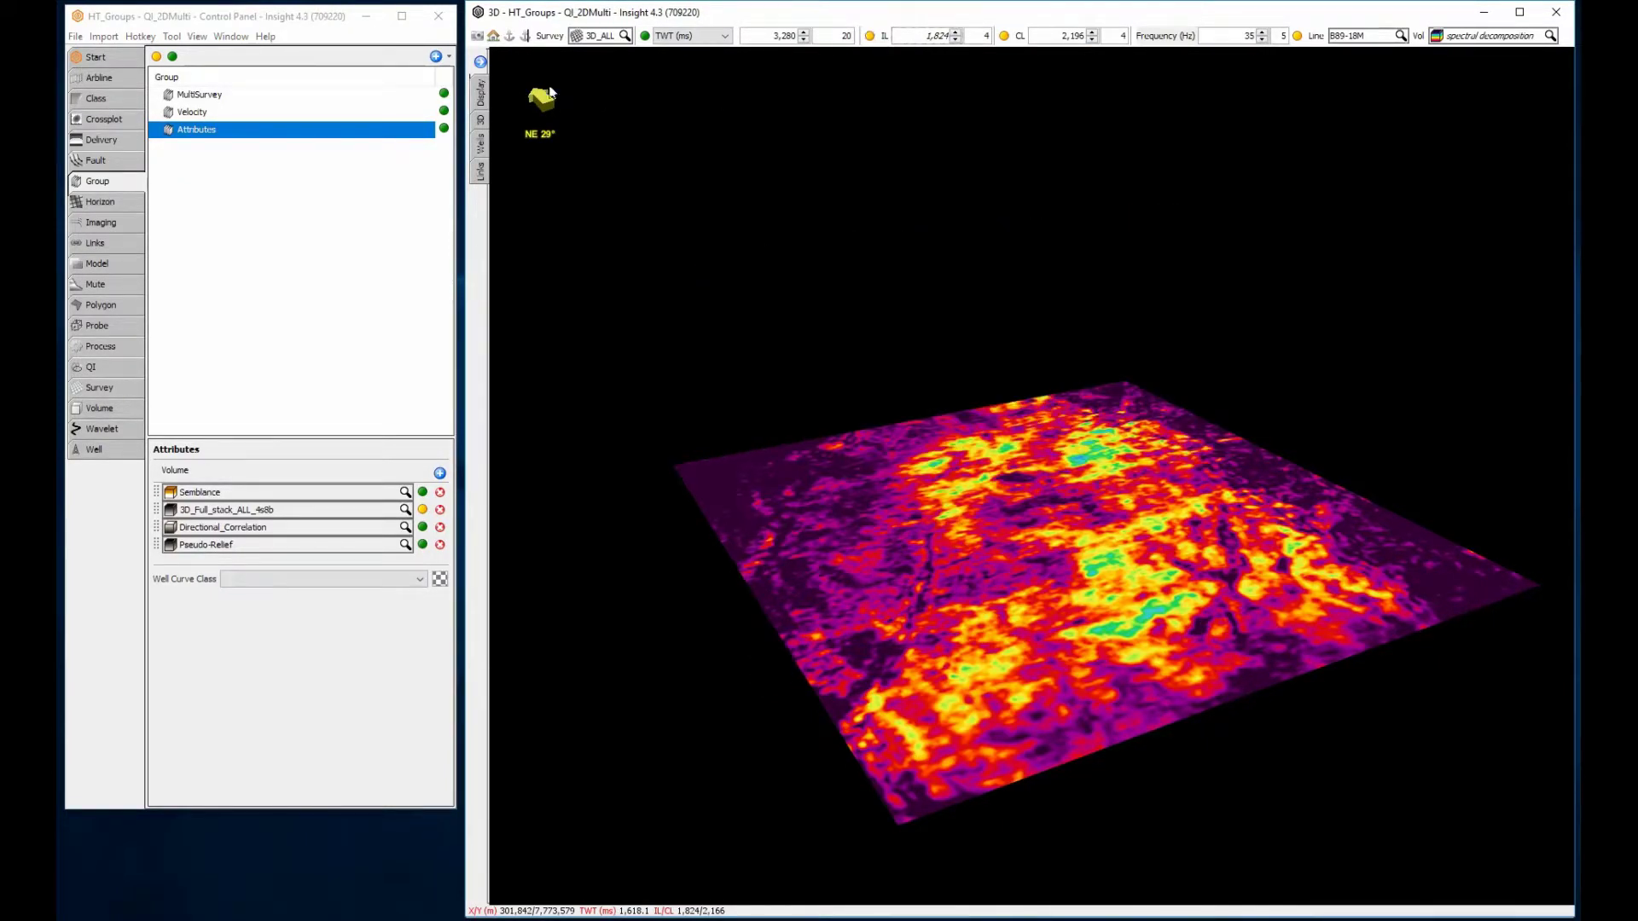
pyautogui.click(437, 56)
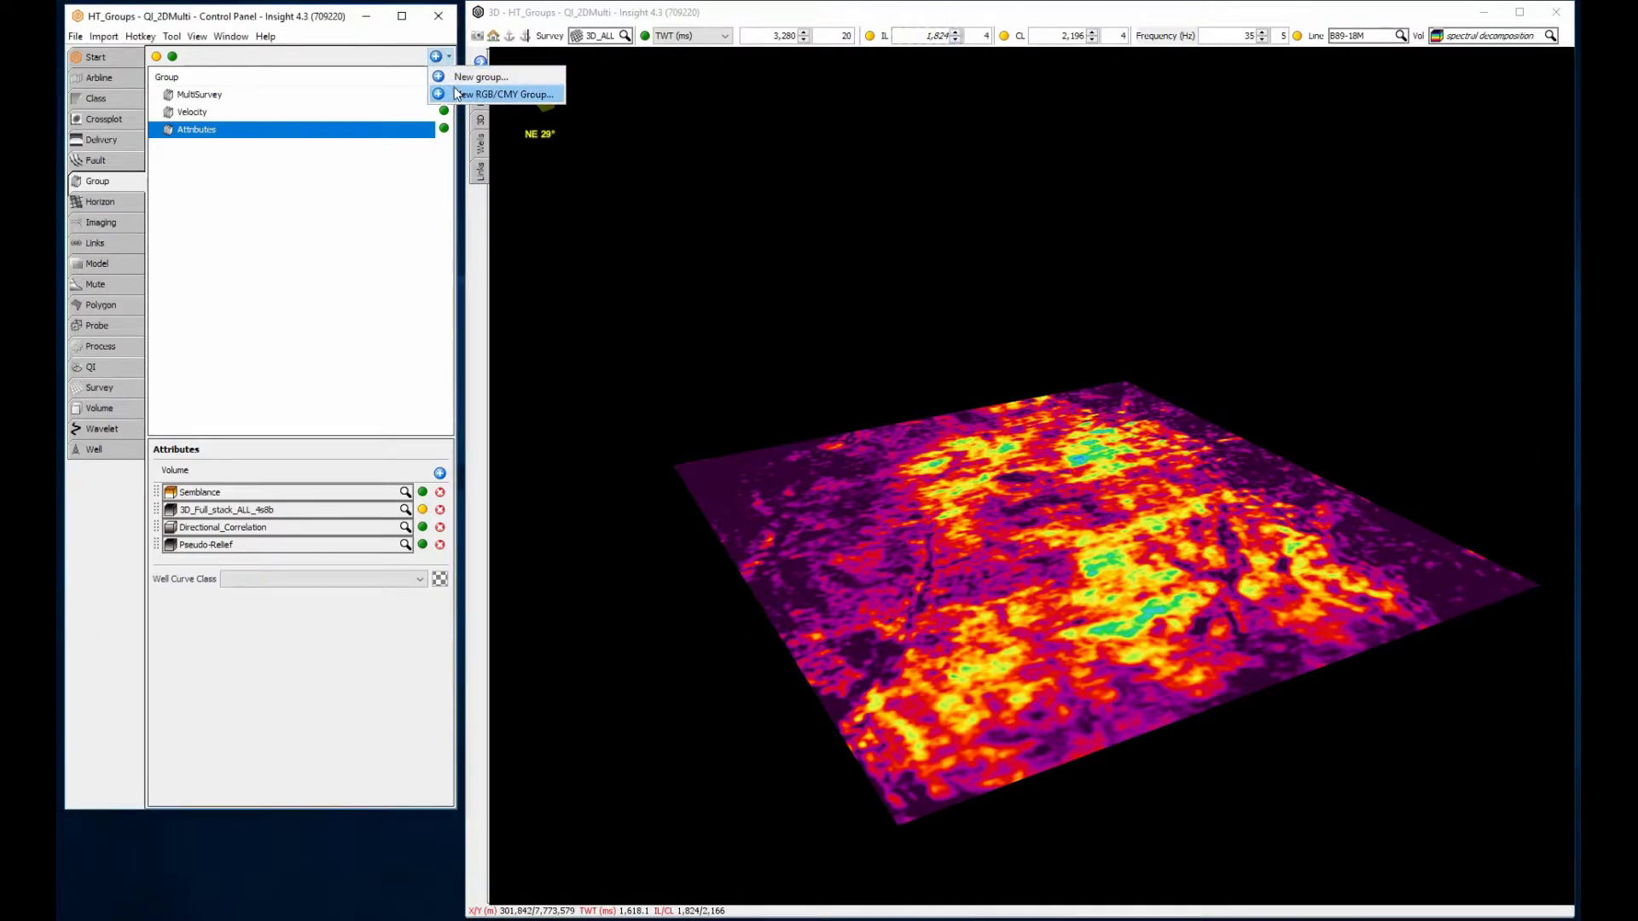
# Create RGB group 'SpecD' with spectral decomposition on the red, green and blue channels
pyautogui.click(457, 94)
pyautogui.write('SpecD')
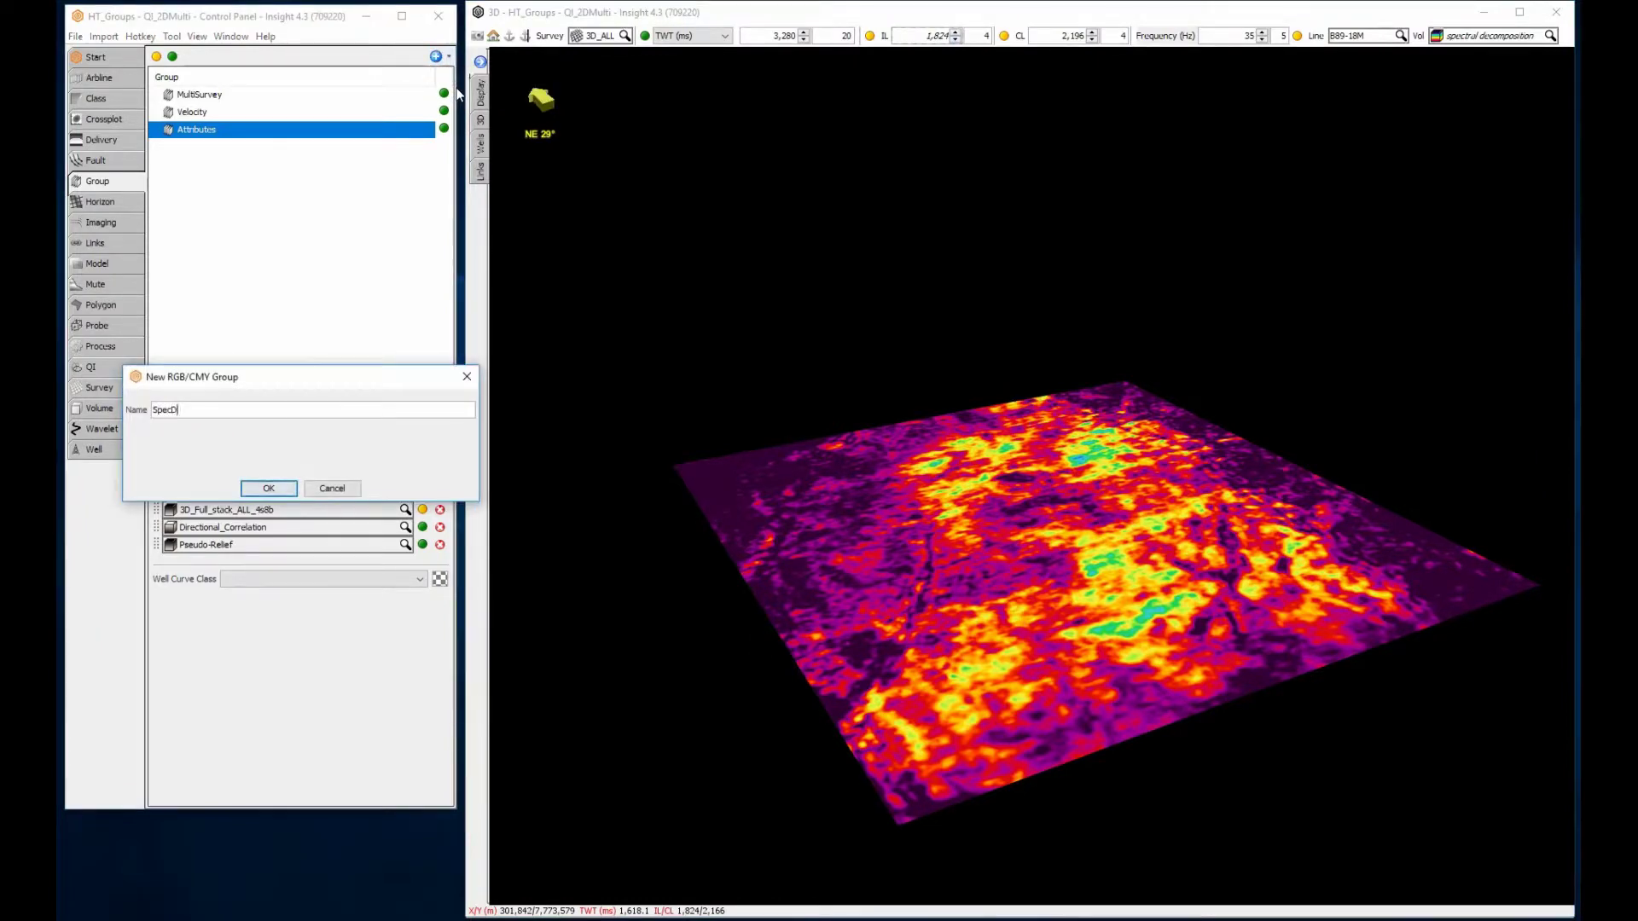
pyautogui.press('Return')
pyautogui.click(267, 495)
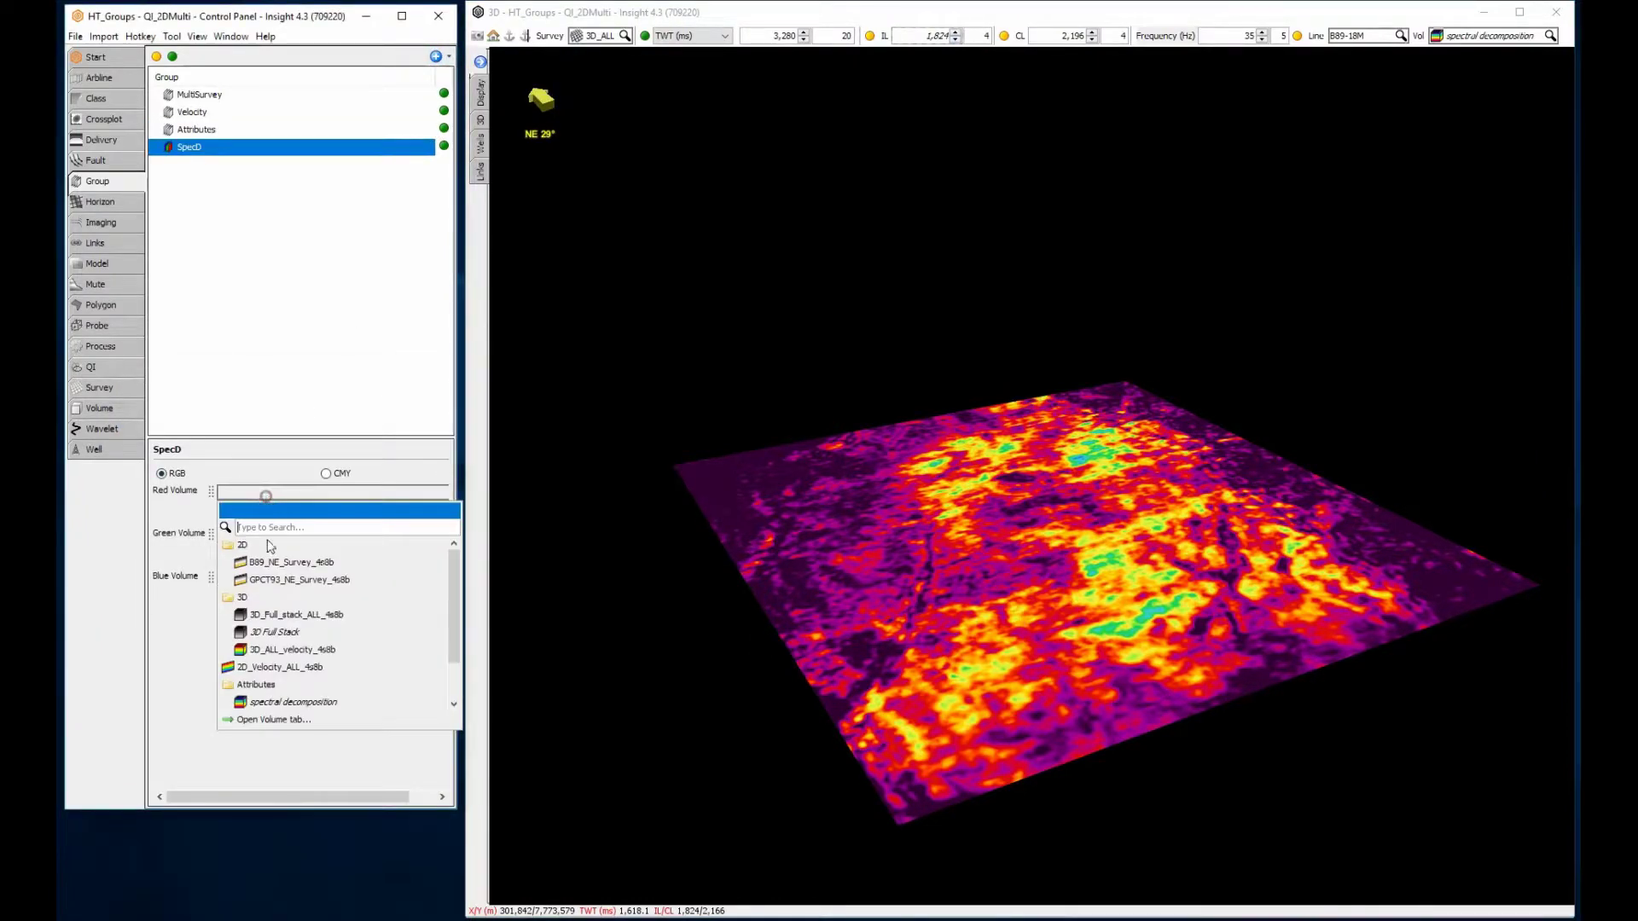
pyautogui.click(293, 702)
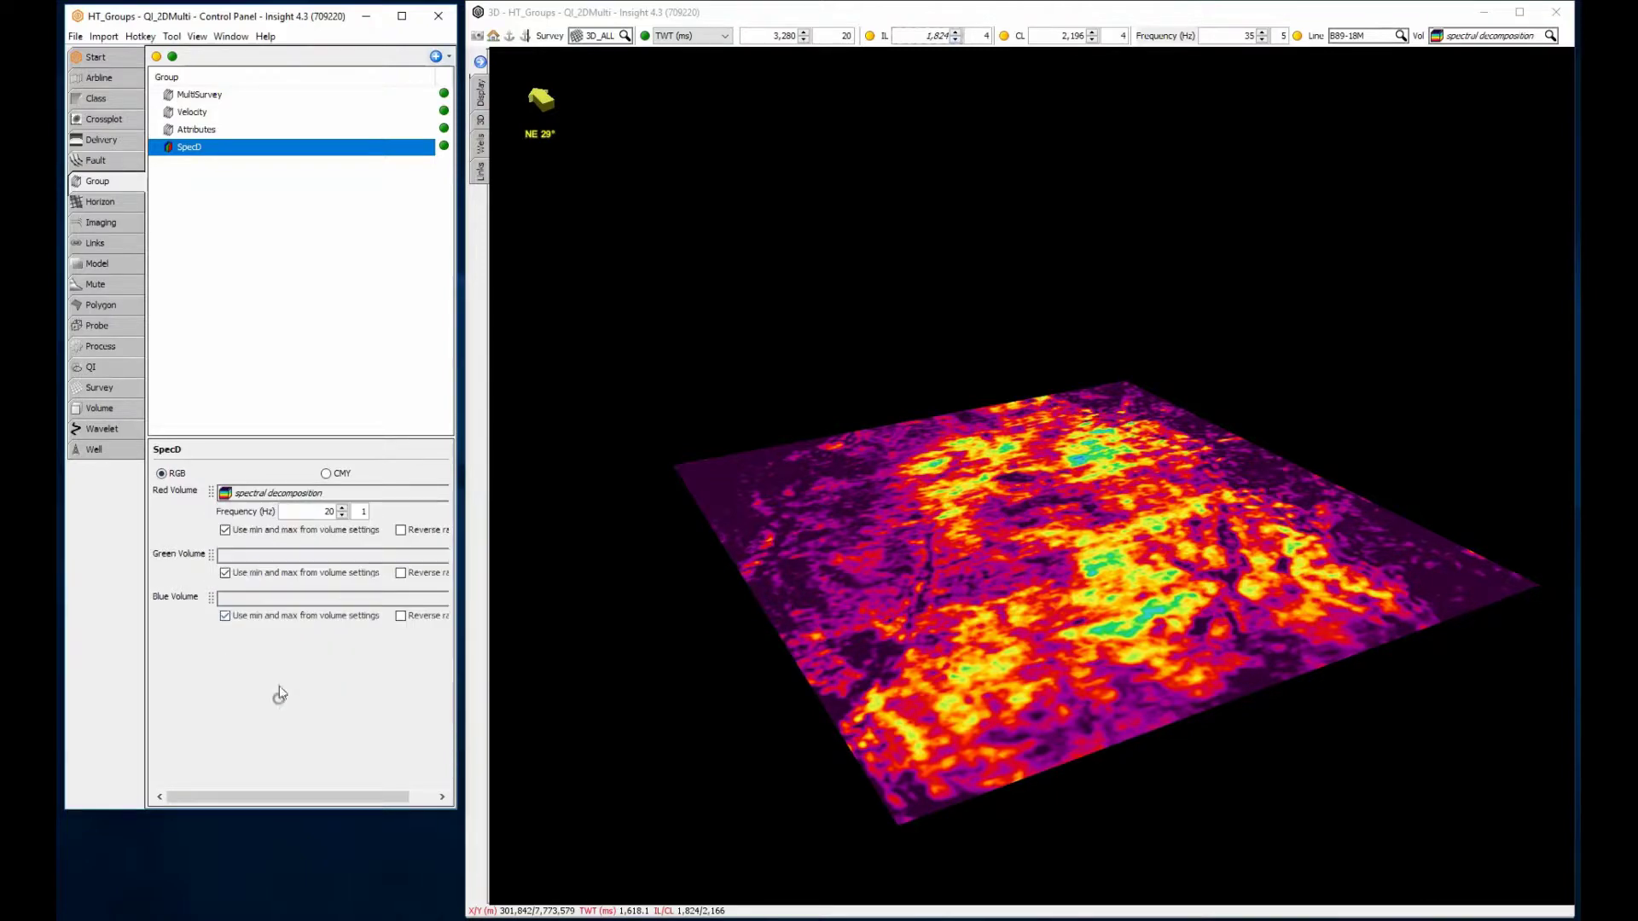
pyautogui.click(253, 555)
pyautogui.click(275, 766)
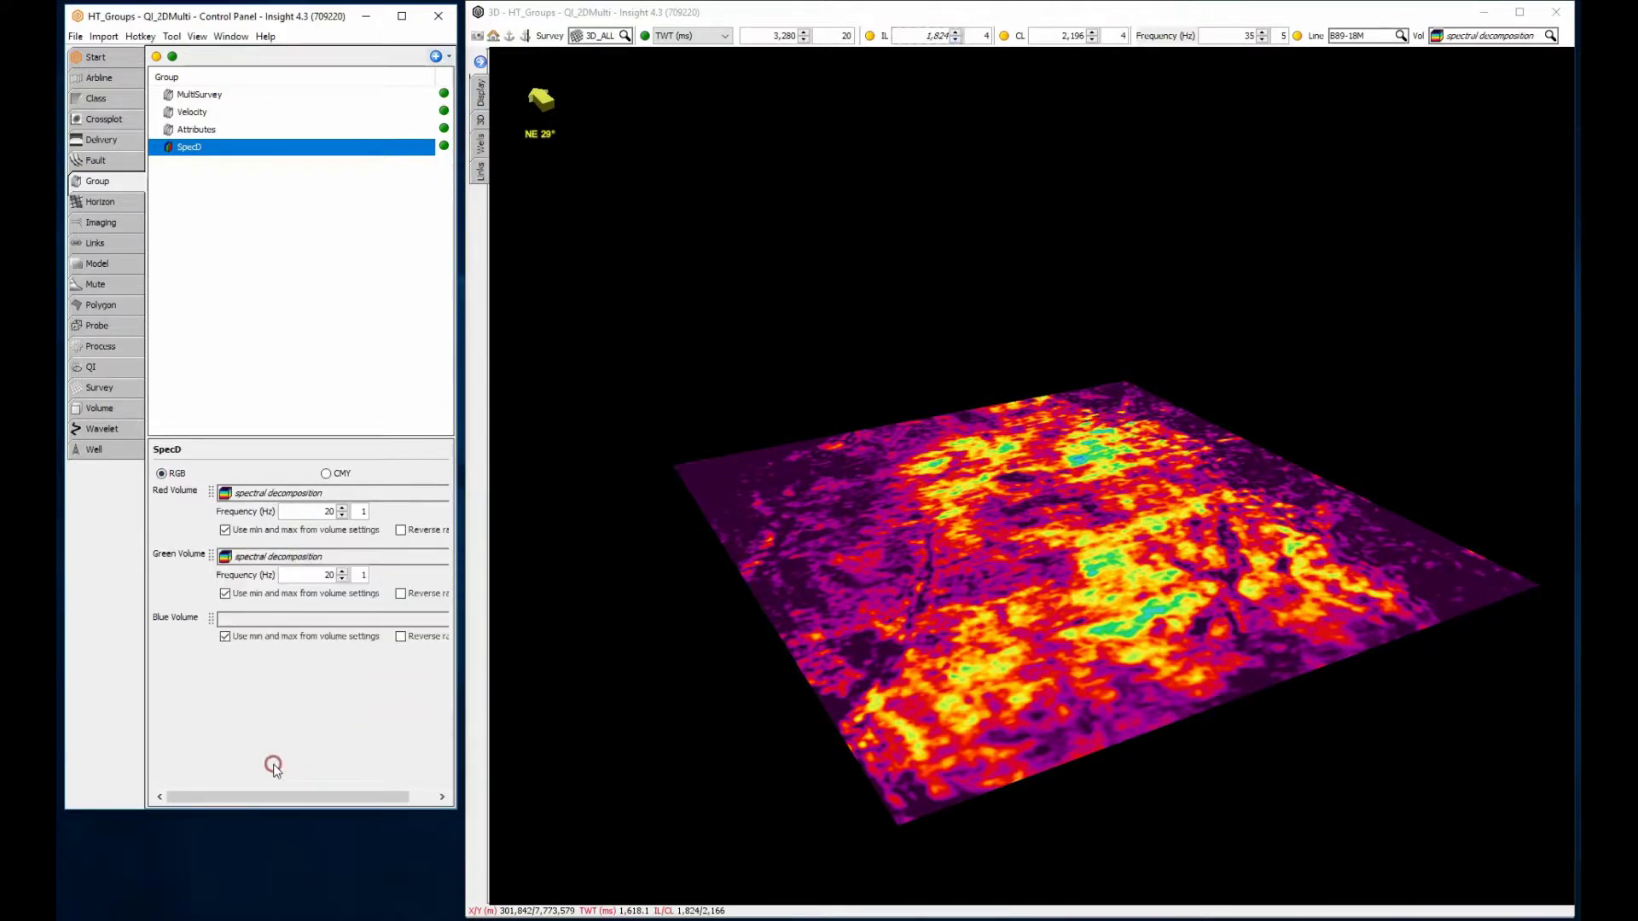
pyautogui.click(275, 619)
pyautogui.click(275, 826)
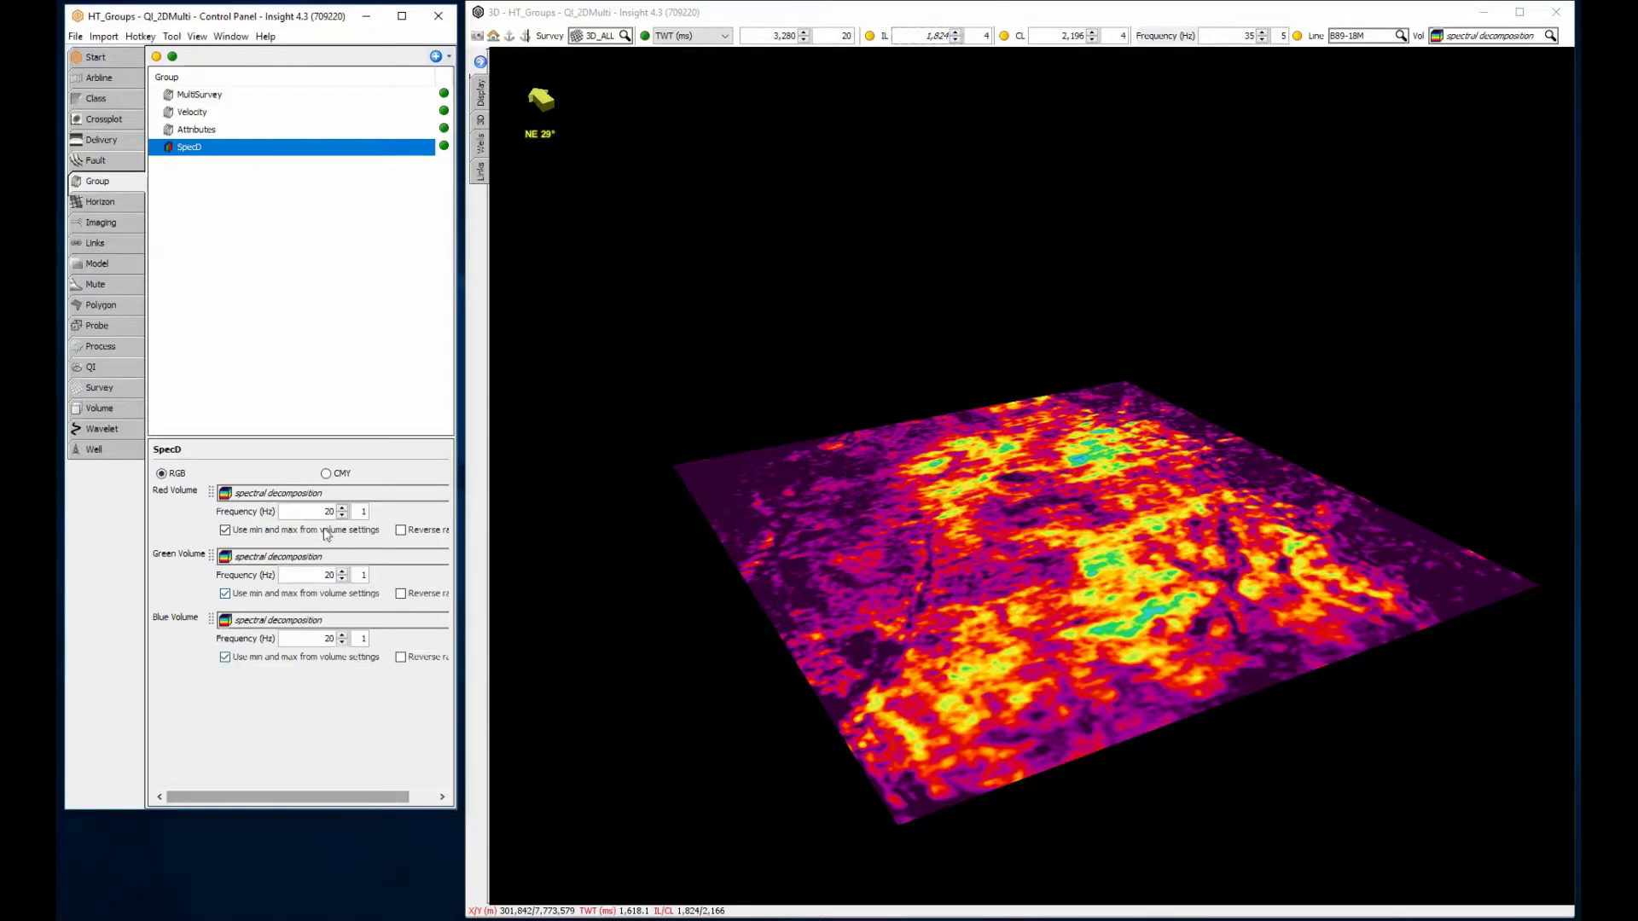
# Set the channel frequencies to 15, 25 and 35 Hz and display SpecD on the slice
pyautogui.scroll(-5, 332, 512)
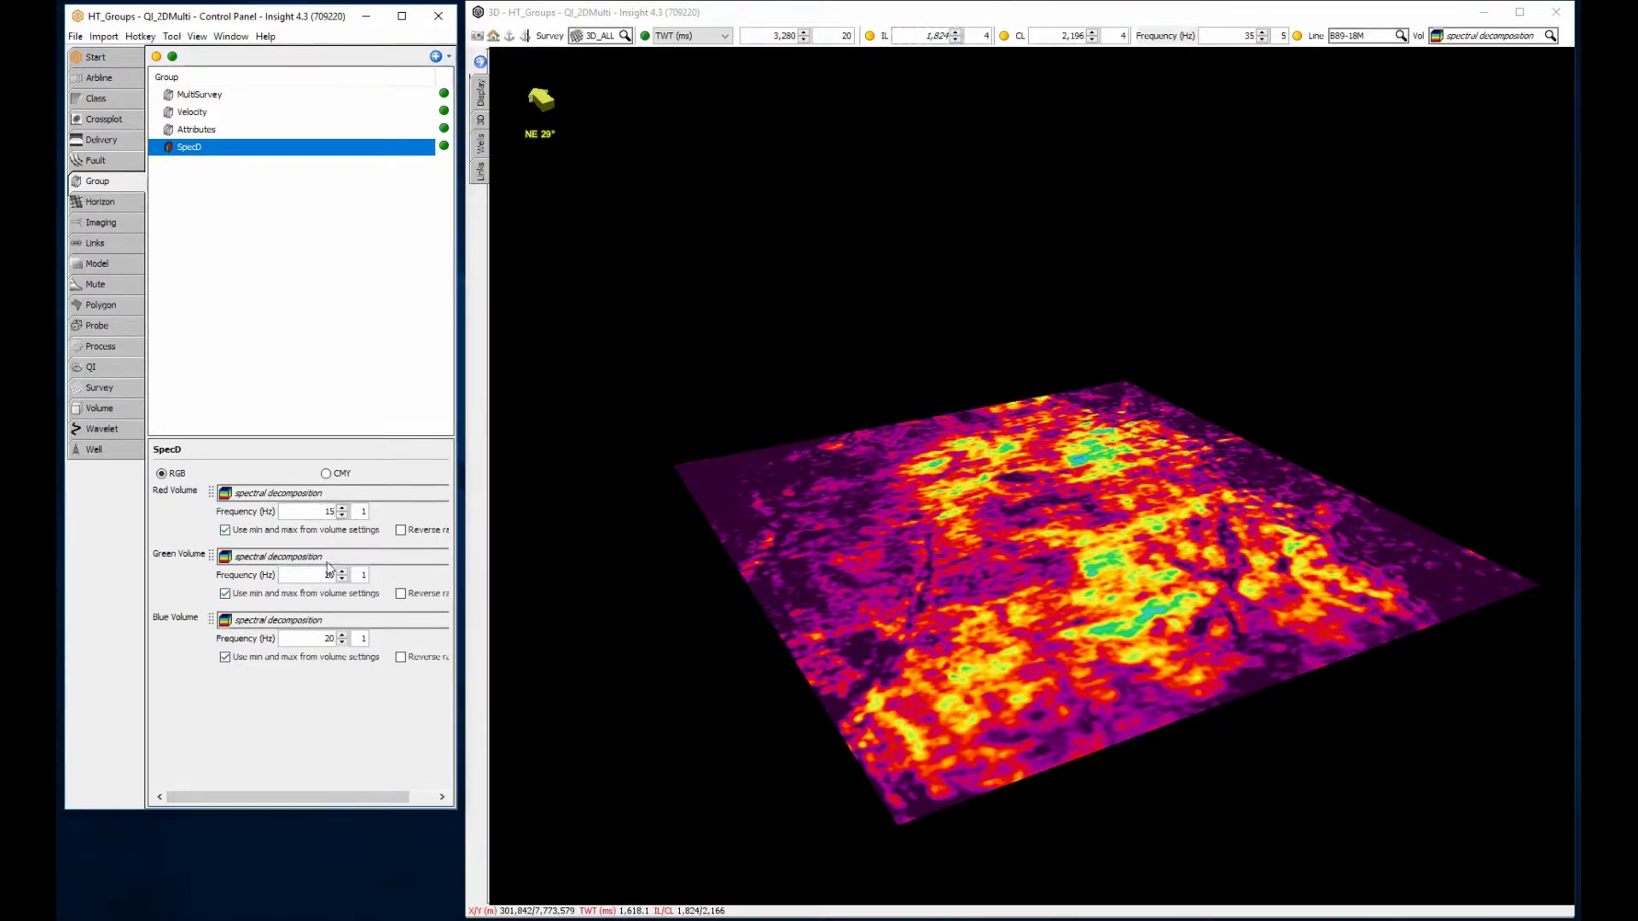
pyautogui.scroll(5, 327, 577)
pyautogui.moveTo(317, 634); pyautogui.dragTo(342, 638)
pyautogui.click(1456, 35)
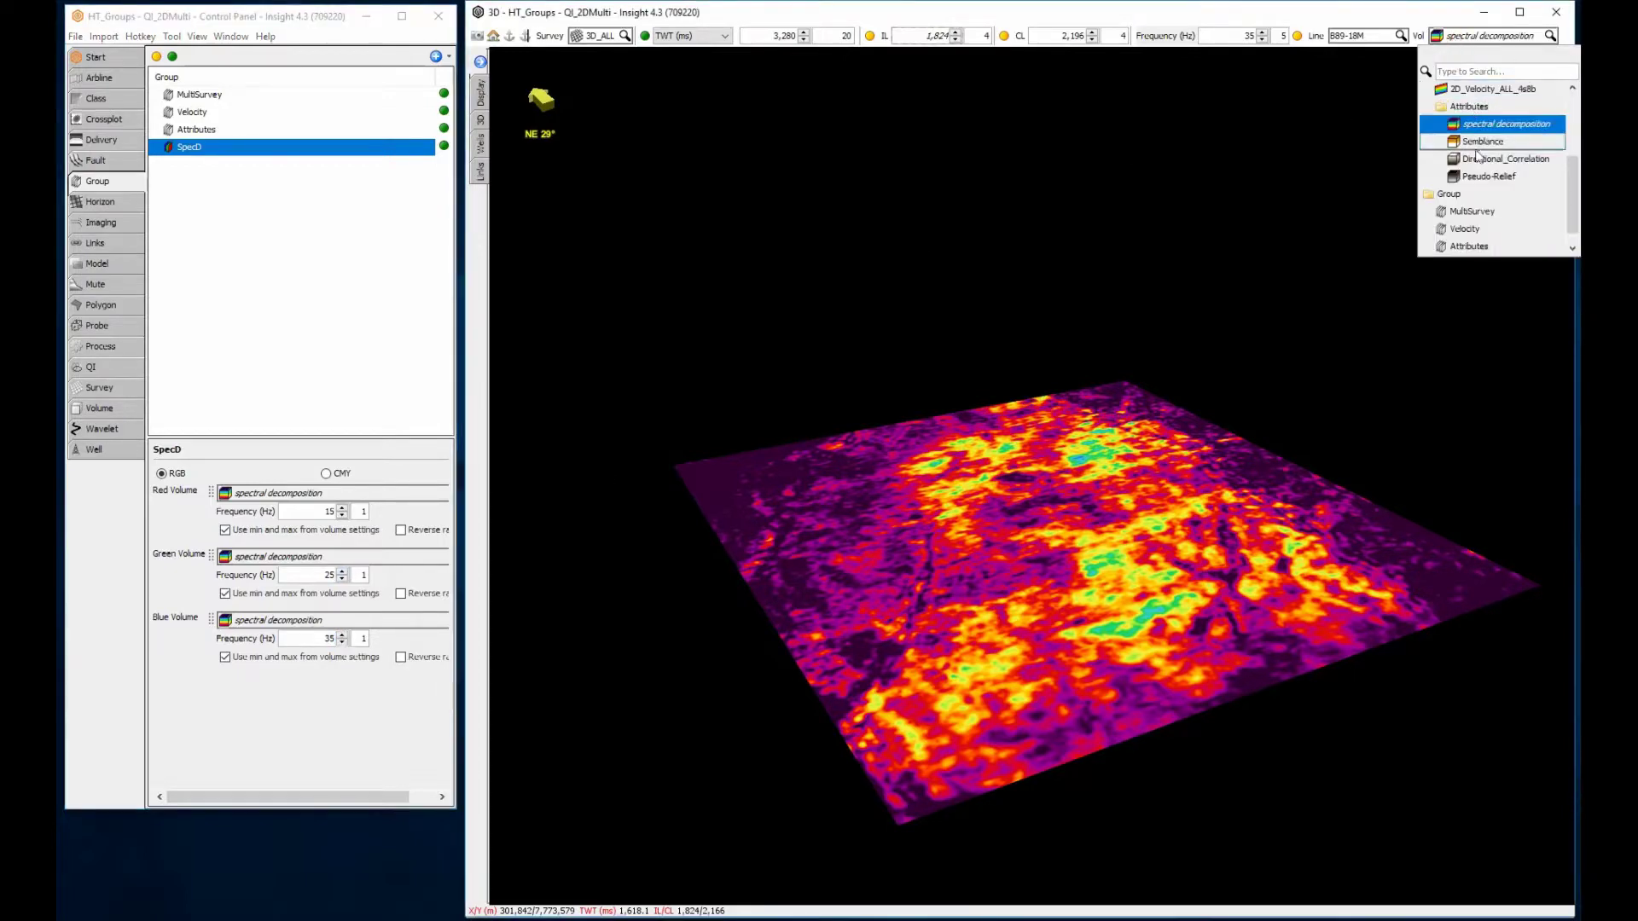
pyautogui.scroll(-1, 1479, 244)
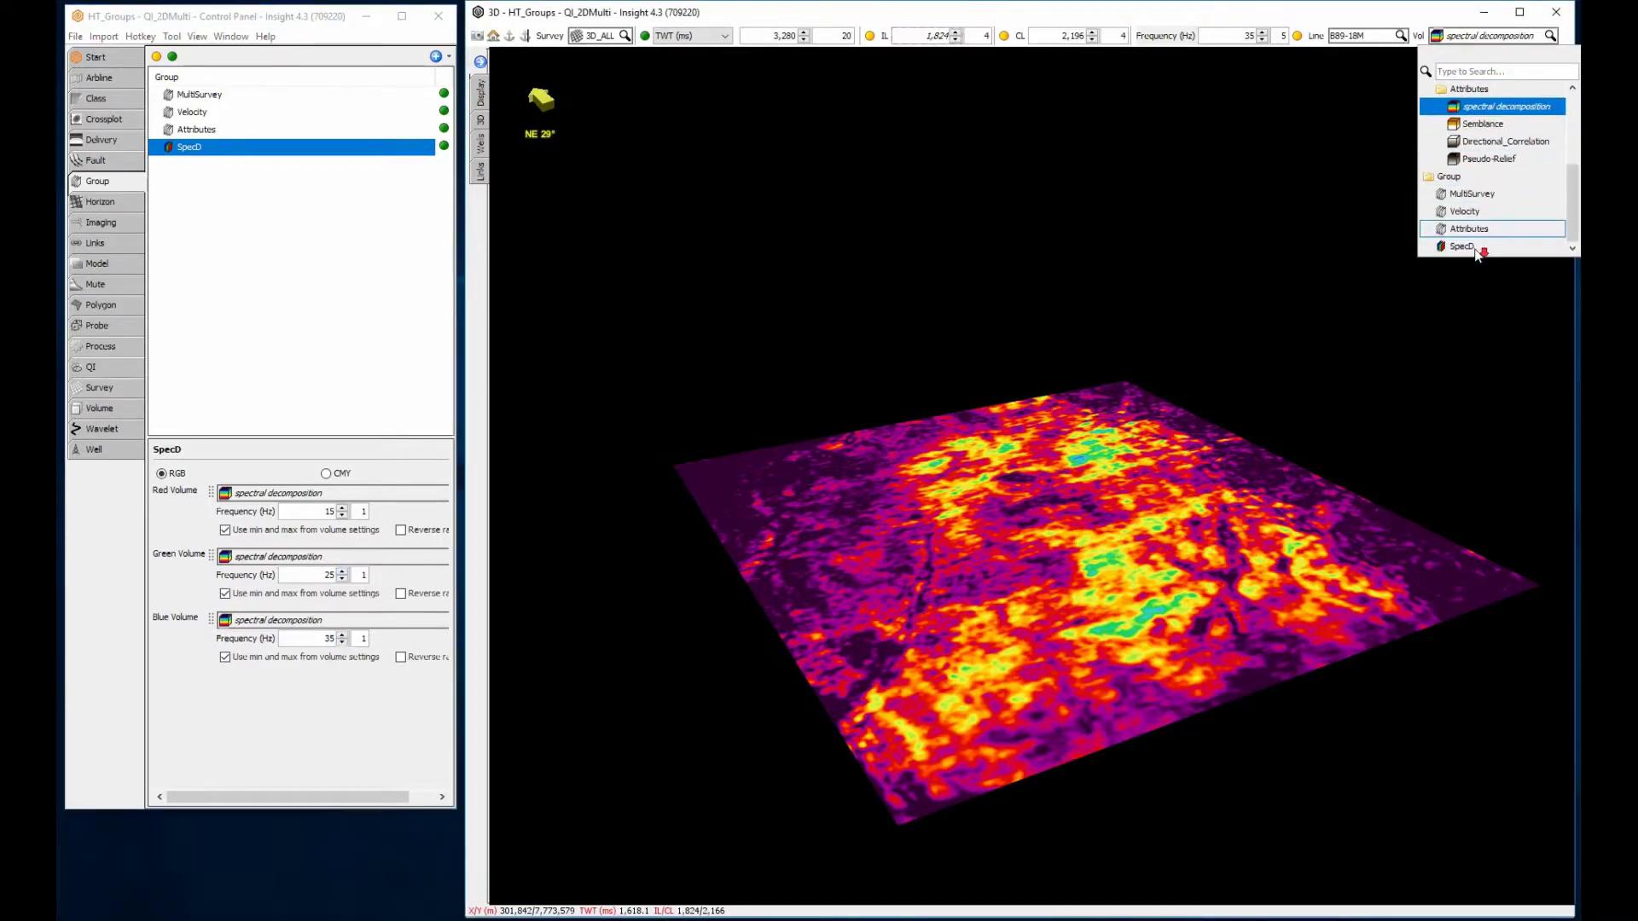
pyautogui.click(1480, 247)
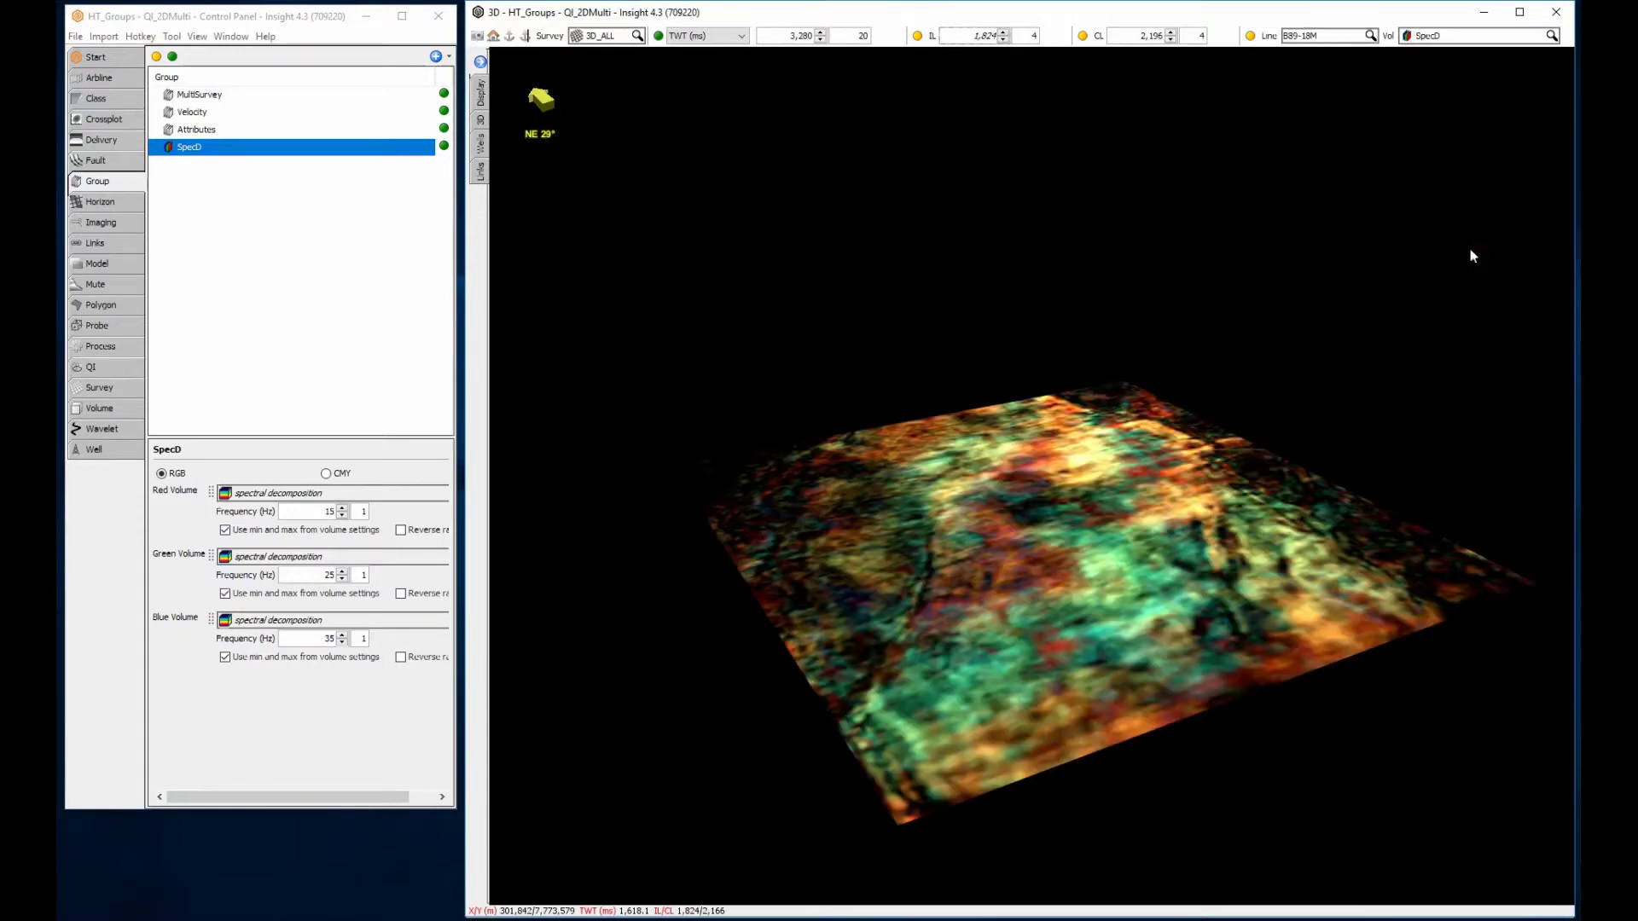
# Switch the domain to Flat: 3D_Tops and step the flattened slice down to 2,740
pyautogui.click(715, 35)
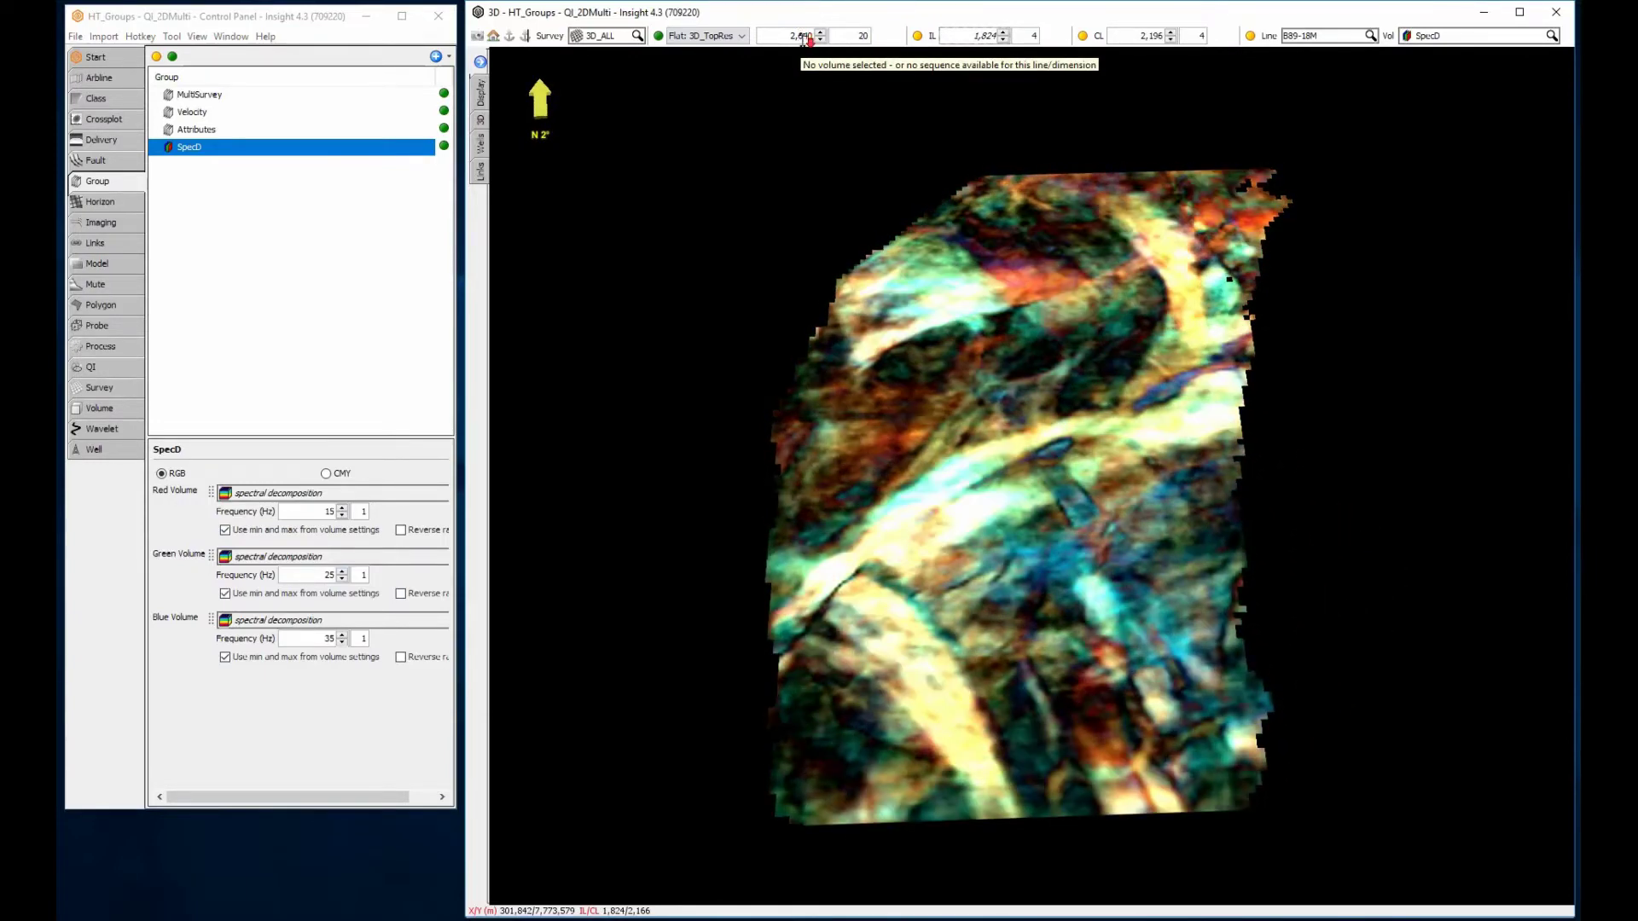
pyautogui.click(822, 40)
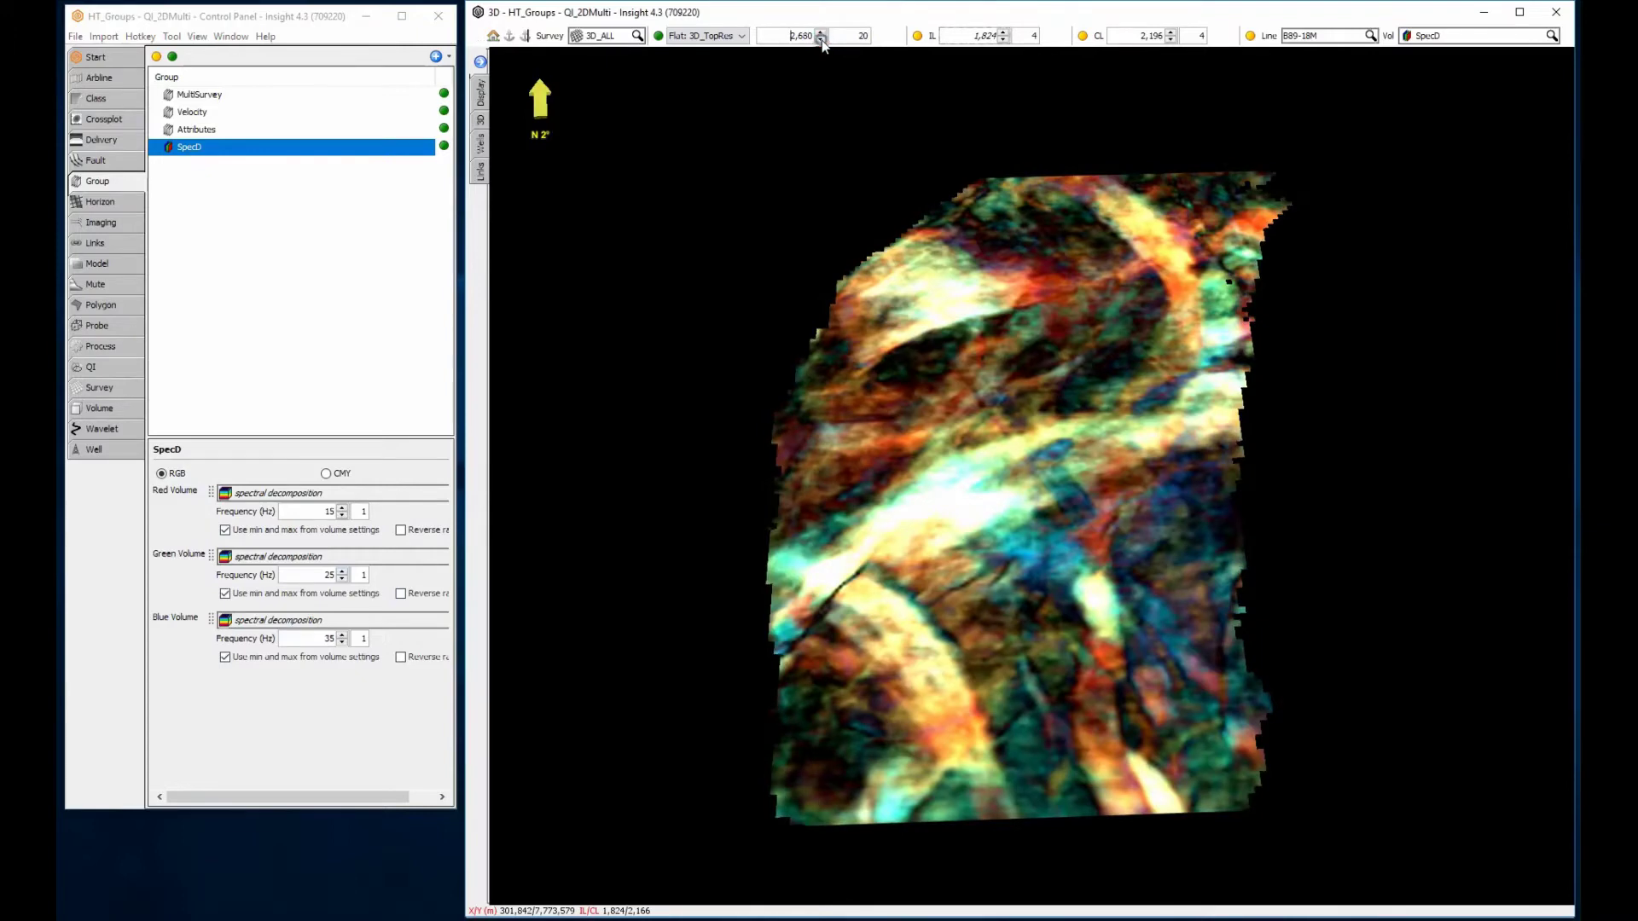
pyautogui.click(822, 40)
pyautogui.click(822, 39)
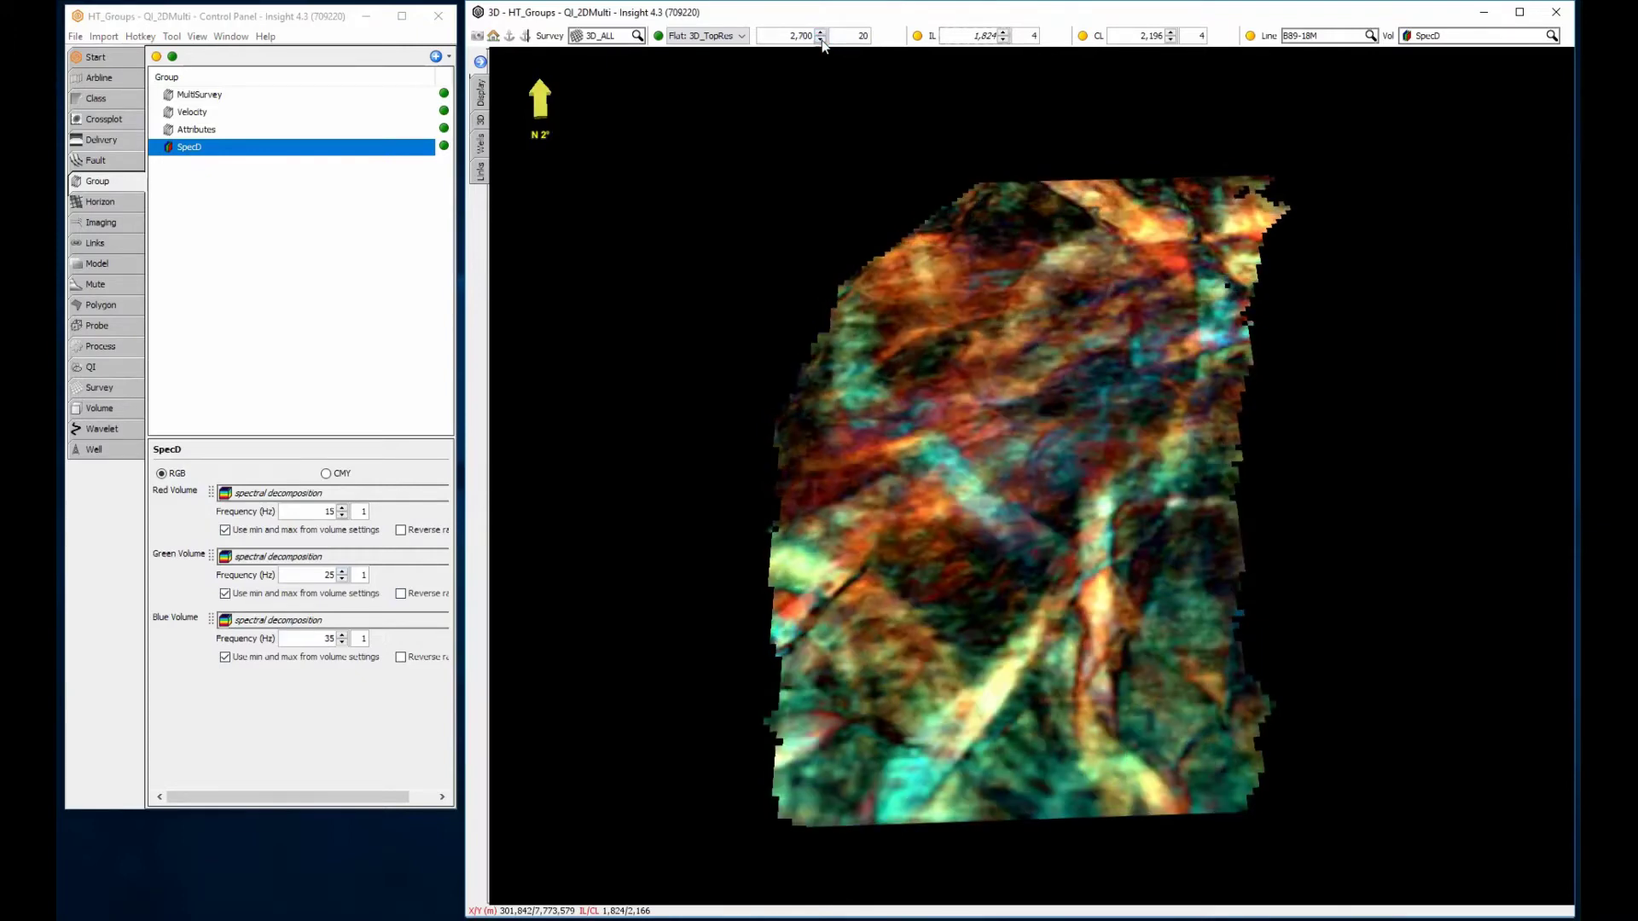
pyautogui.click(822, 39)
pyautogui.click(822, 40)
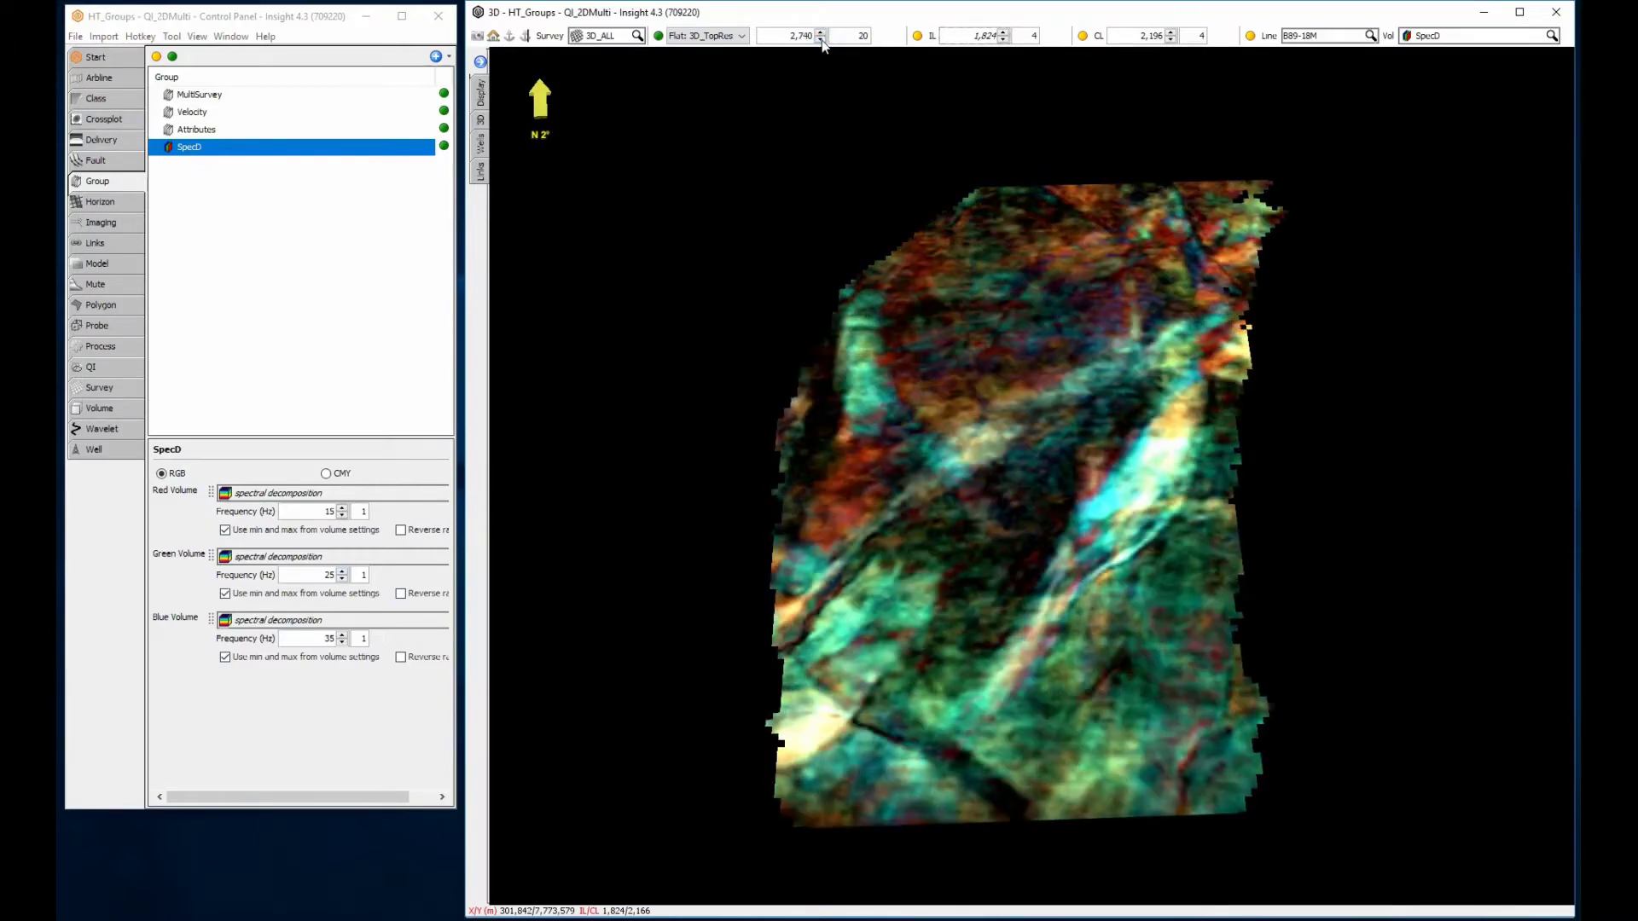
pyautogui.click(822, 39)
# Step the flattened SpecD slice back up to 2,620
pyautogui.click(821, 38)
pyautogui.click(821, 39)
pyautogui.click(821, 39)
pyautogui.click(821, 39)
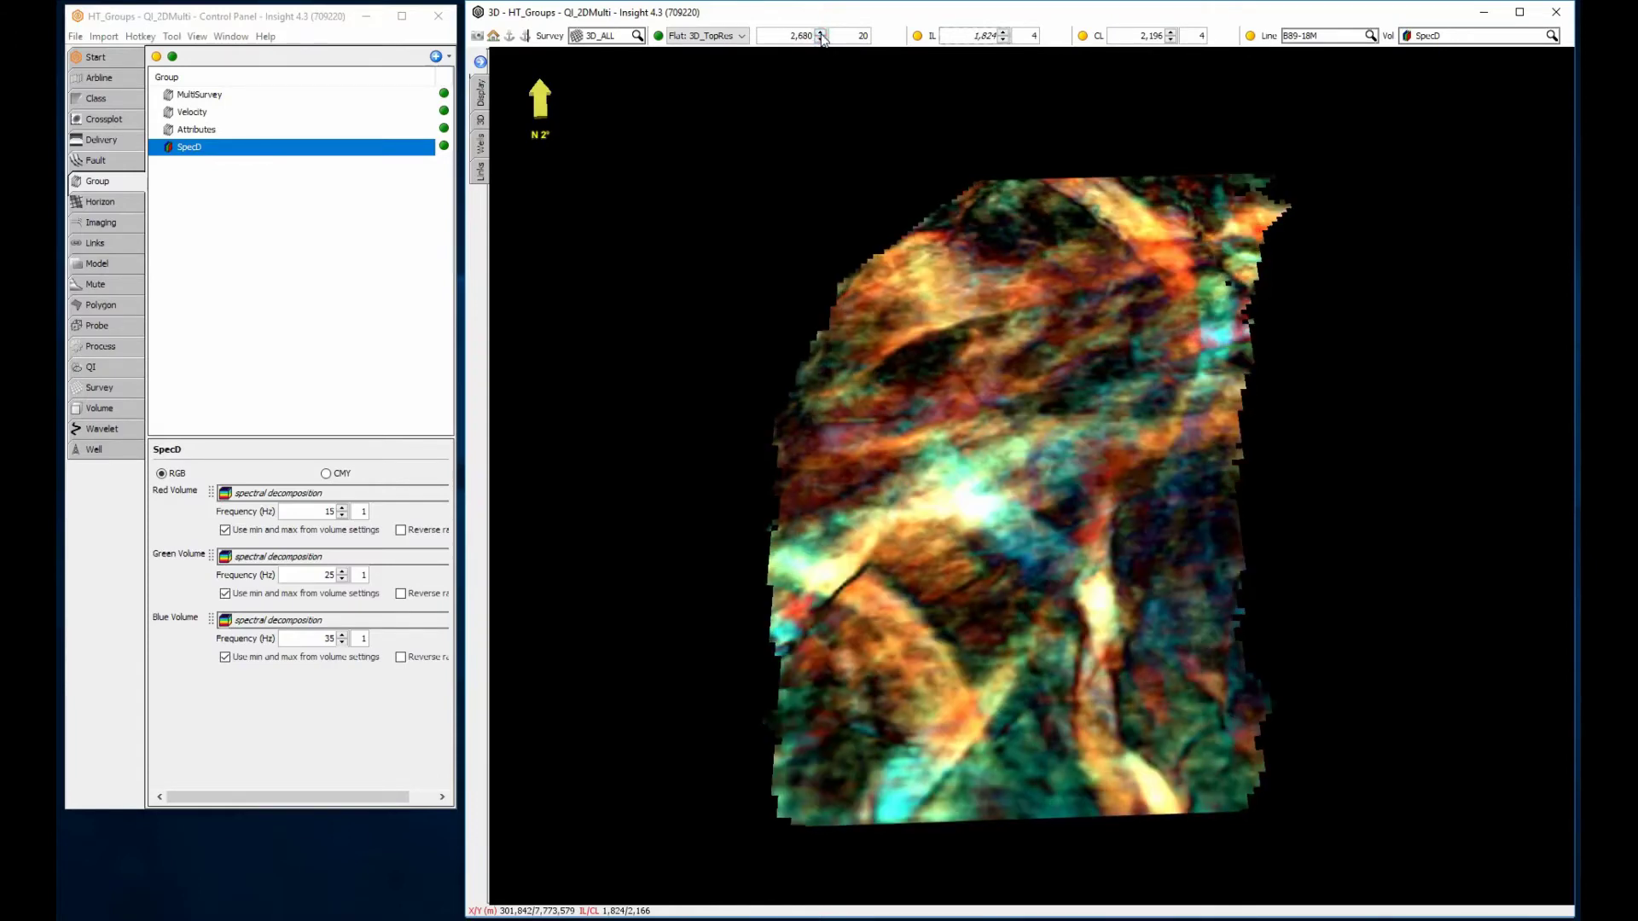
pyautogui.click(821, 39)
pyautogui.click(821, 39)
pyautogui.click(821, 38)
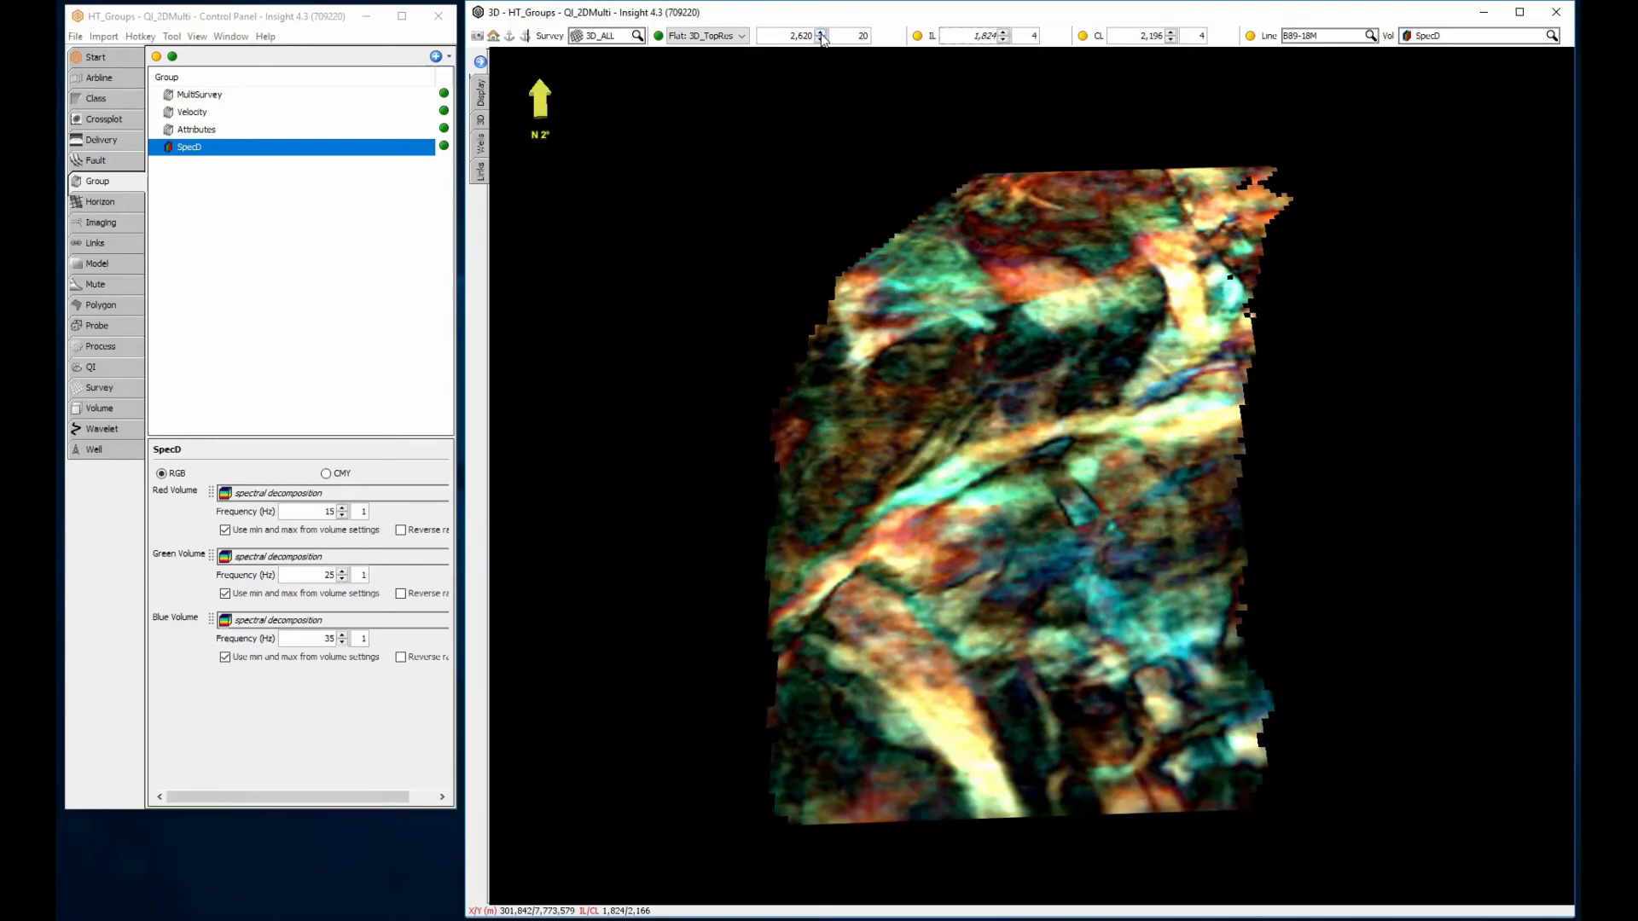